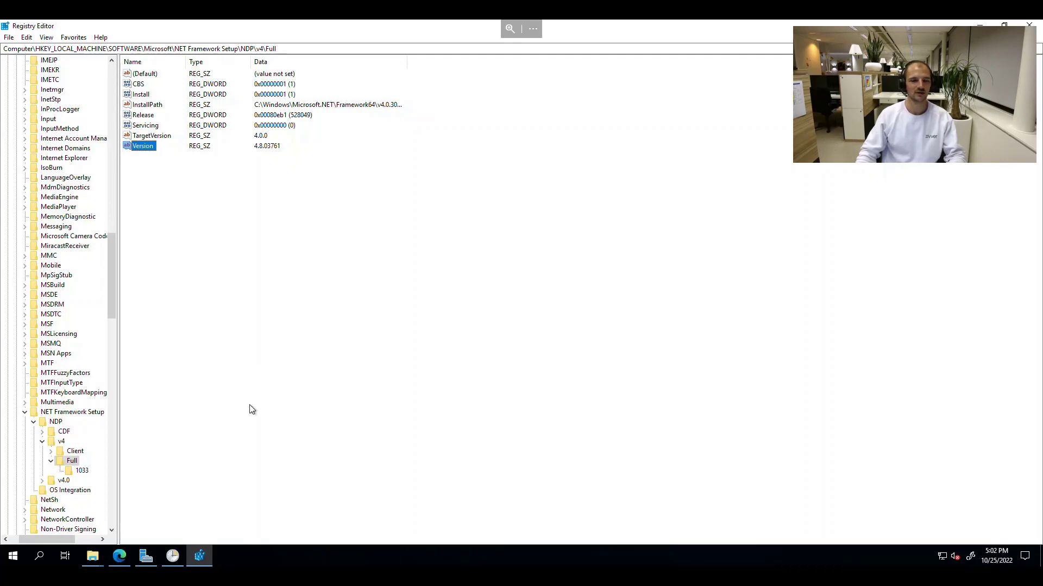
# Step: Switch from Registry Editor to Task Scheduler and examine the full action command and general settings of the Synctool Shared Mailbox Sync task
pyautogui.click(201, 548)
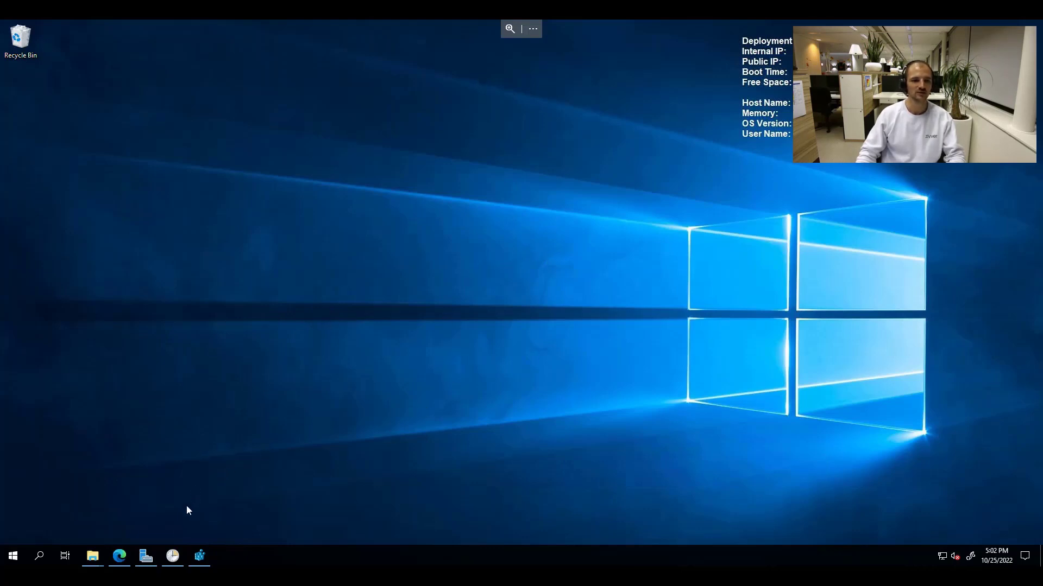
pyautogui.click(174, 557)
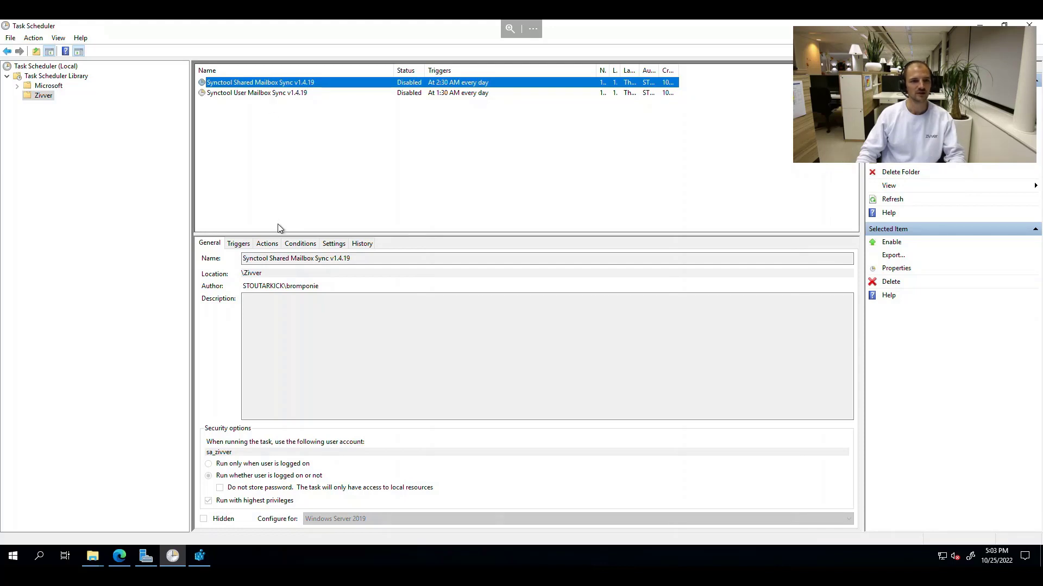
pyautogui.click(265, 244)
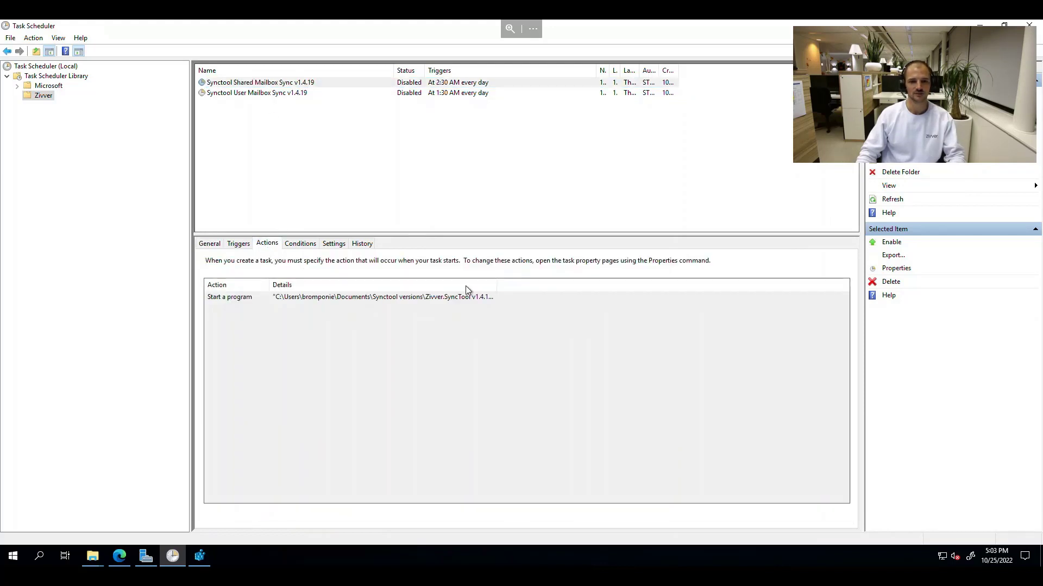
pyautogui.moveTo(496, 284); pyautogui.dragTo(615, 289)
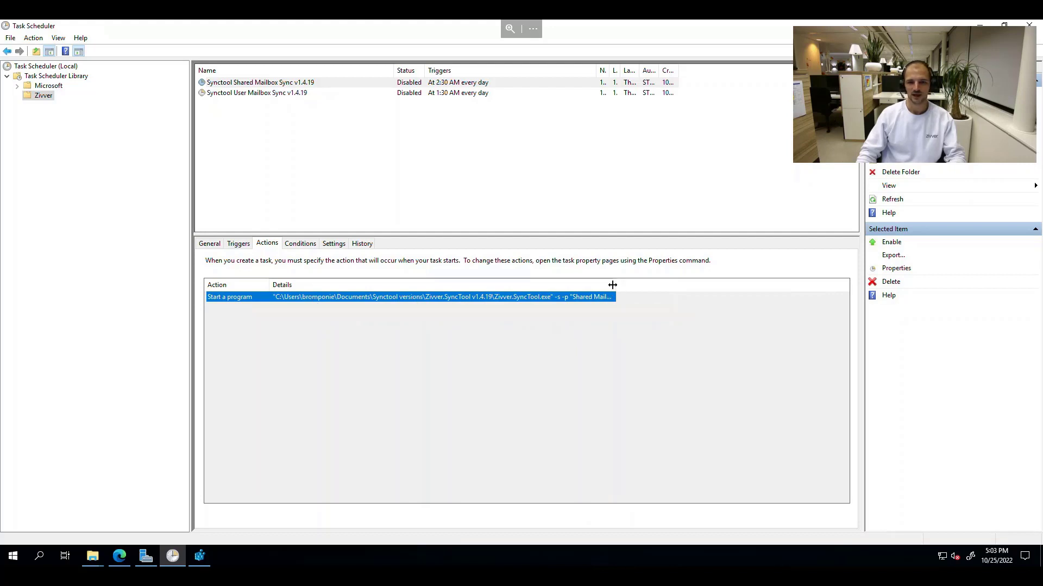
pyautogui.moveTo(615, 283); pyautogui.dragTo(763, 284)
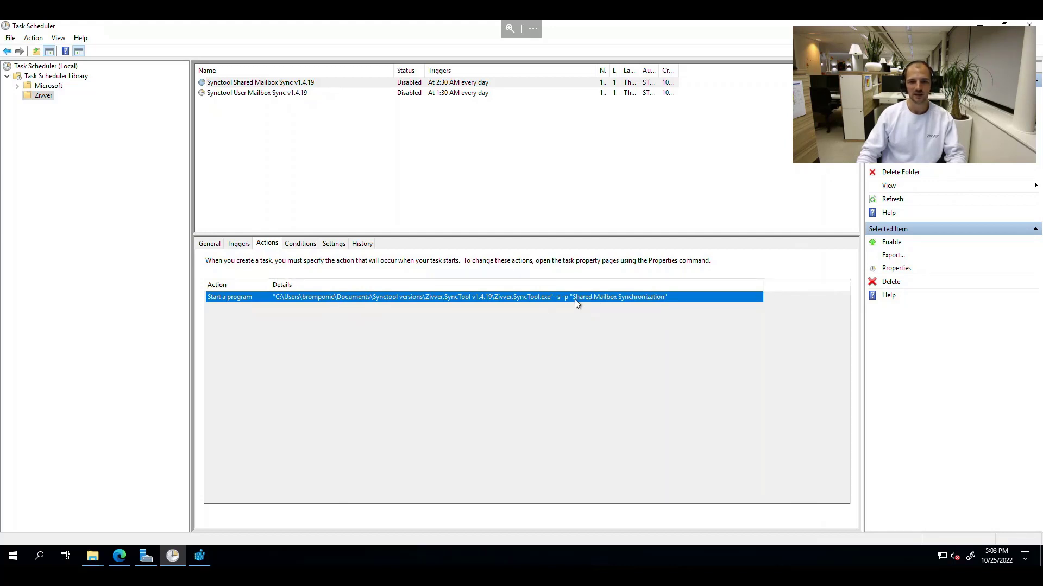
pyautogui.click(210, 245)
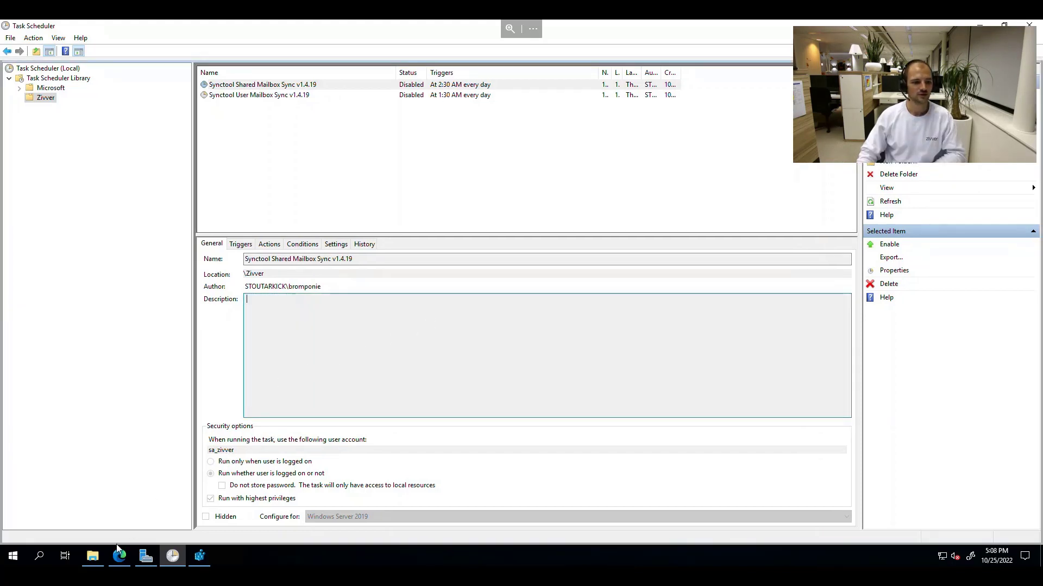
# Step: Switch to the SyncTool folder in File Explorer and check that hidden items are set to show
pyautogui.moveTo(98, 561)
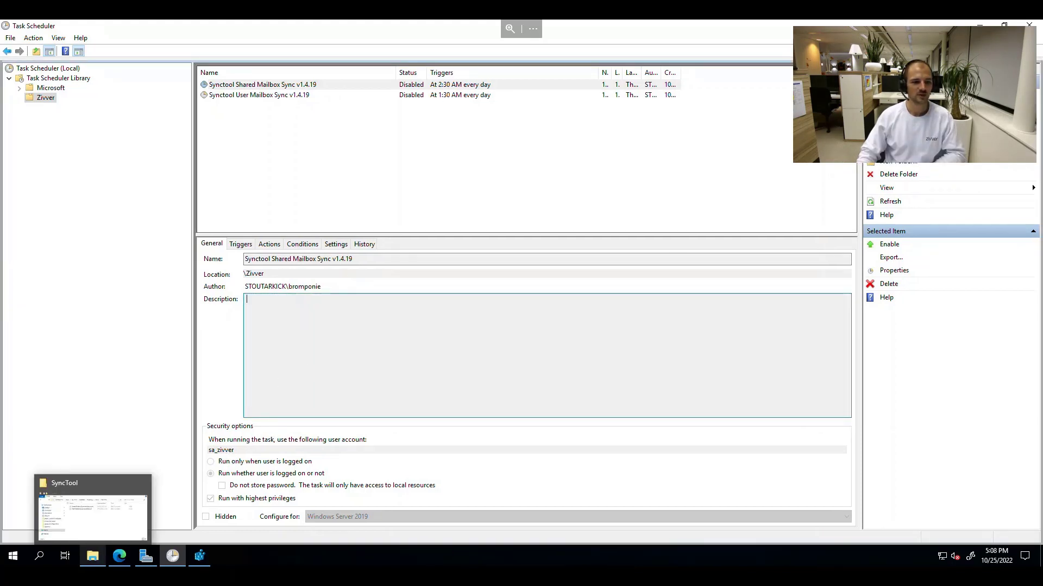
pyautogui.click(92, 514)
pyautogui.moveTo(713, 87); pyautogui.dragTo(395, 211)
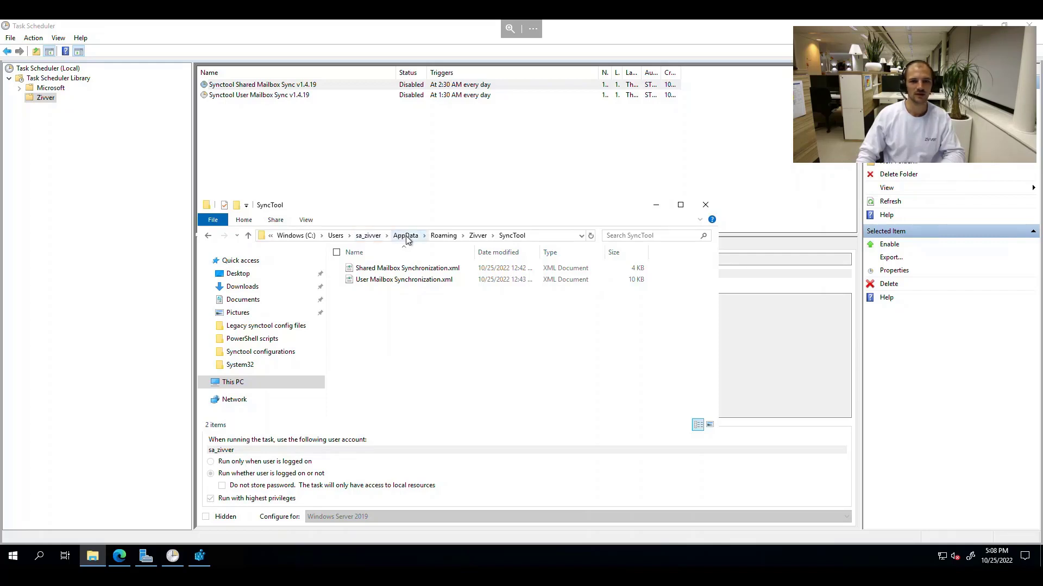
pyautogui.click(306, 219)
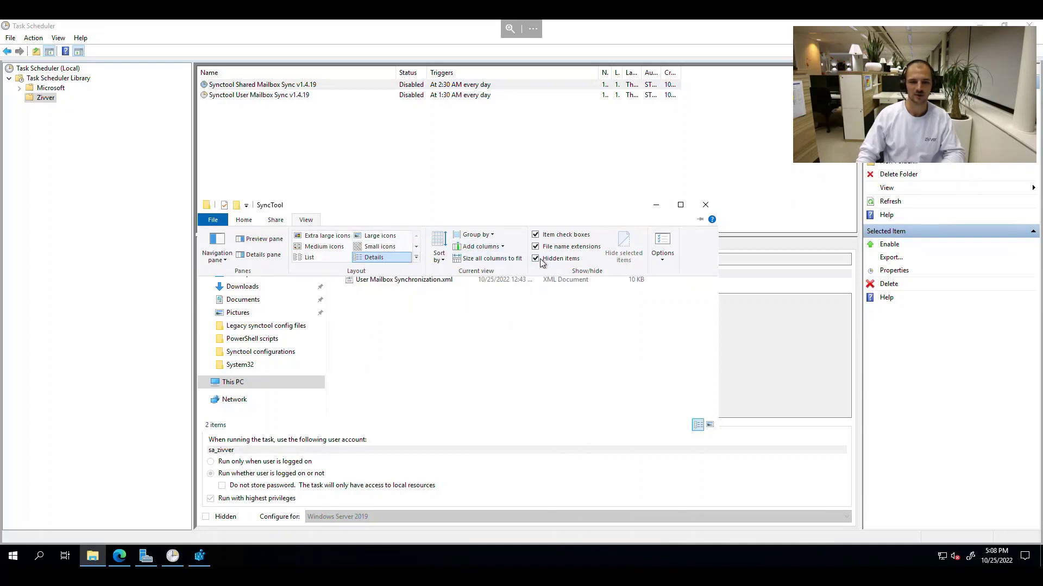
pyautogui.click(245, 223)
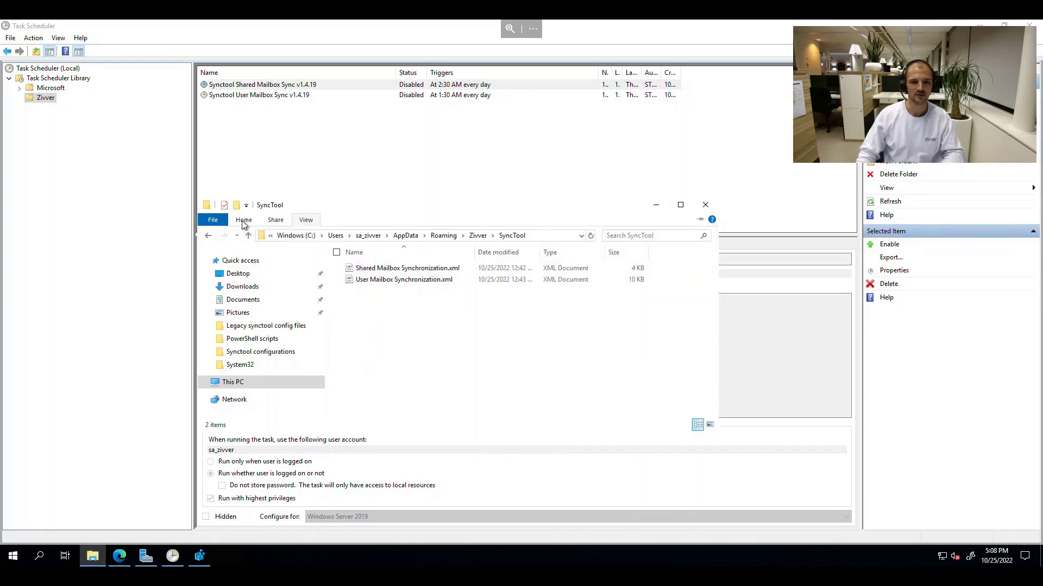
pyautogui.click(400, 332)
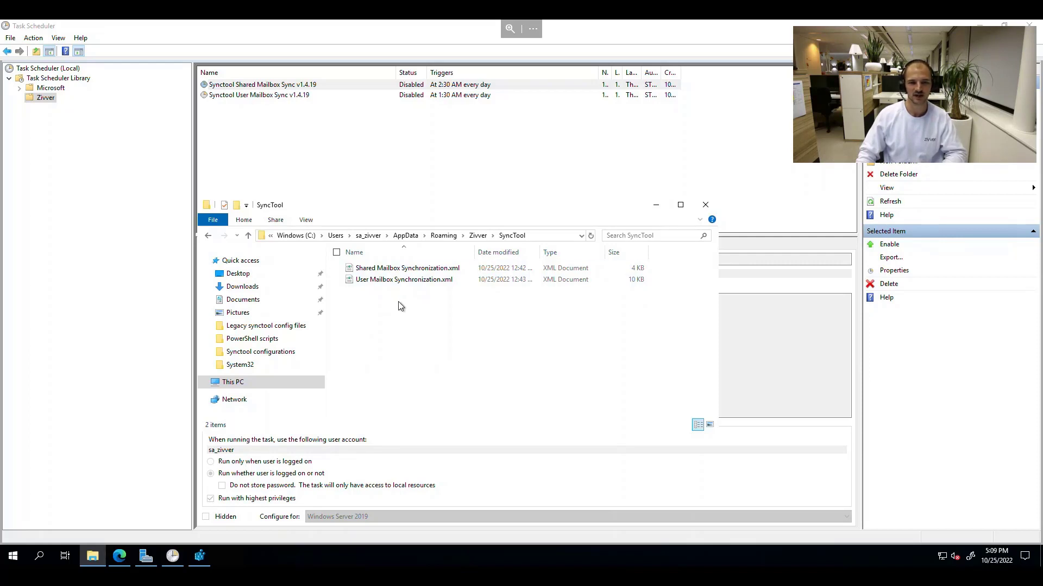
# Step: Create a folder named "Backup Synctool profiles" inside the SyncTool folder
pyautogui.rightClick(371, 300)
pyautogui.moveTo(349, 435)
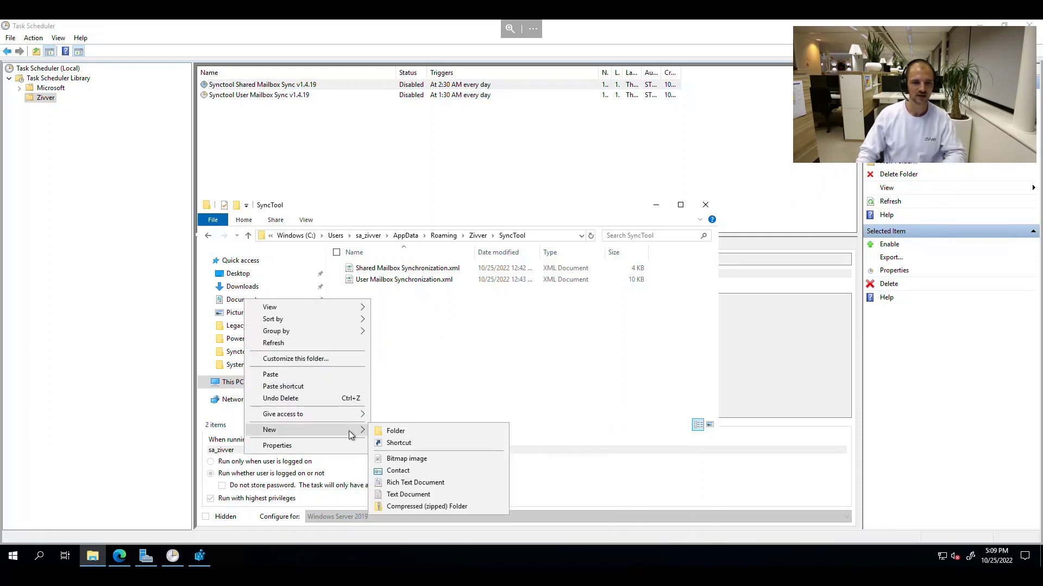
pyautogui.click(403, 432)
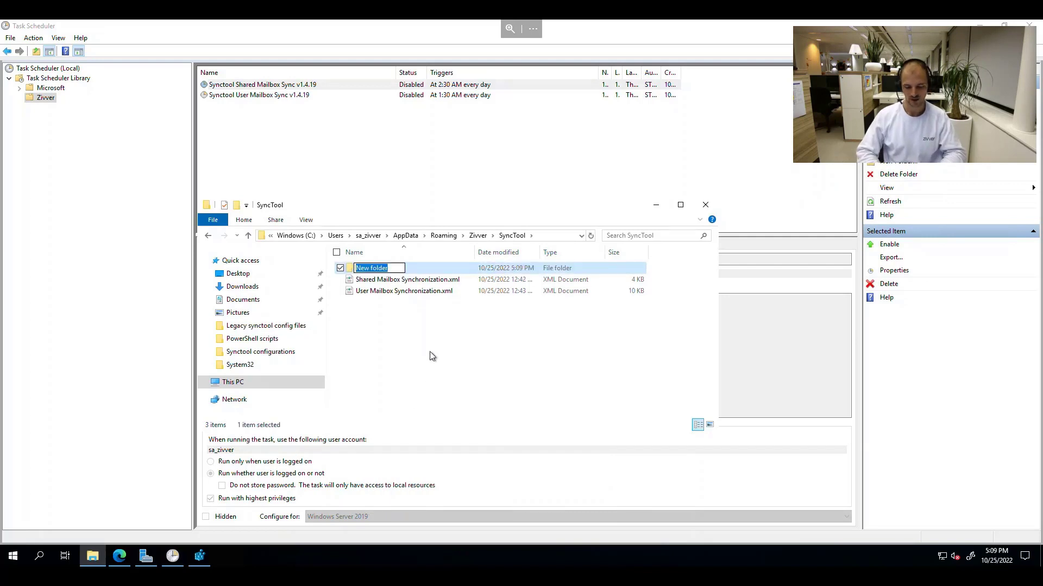
pyautogui.write('Backup S')
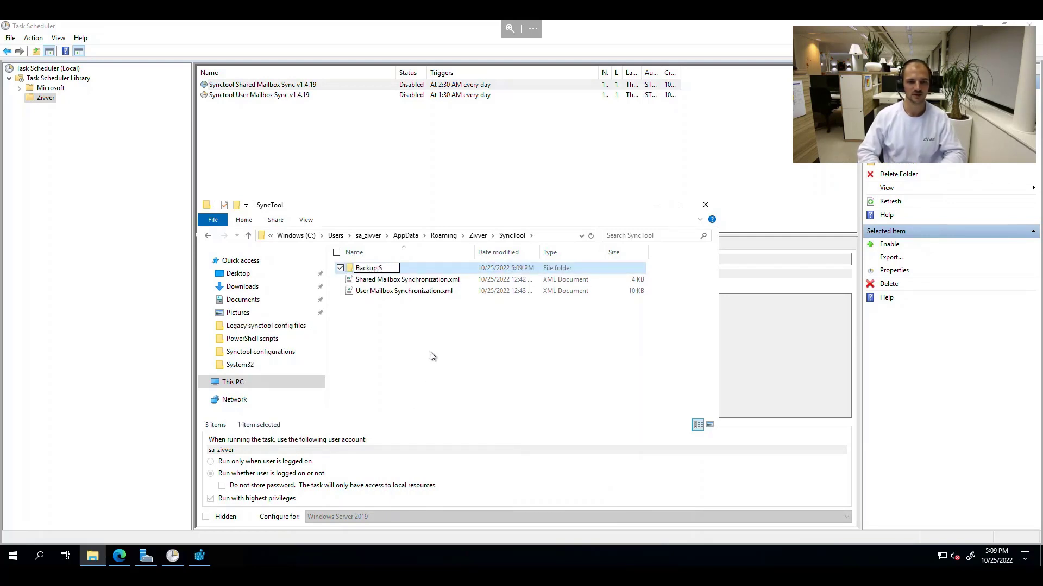
pyautogui.write('ynctool pr')
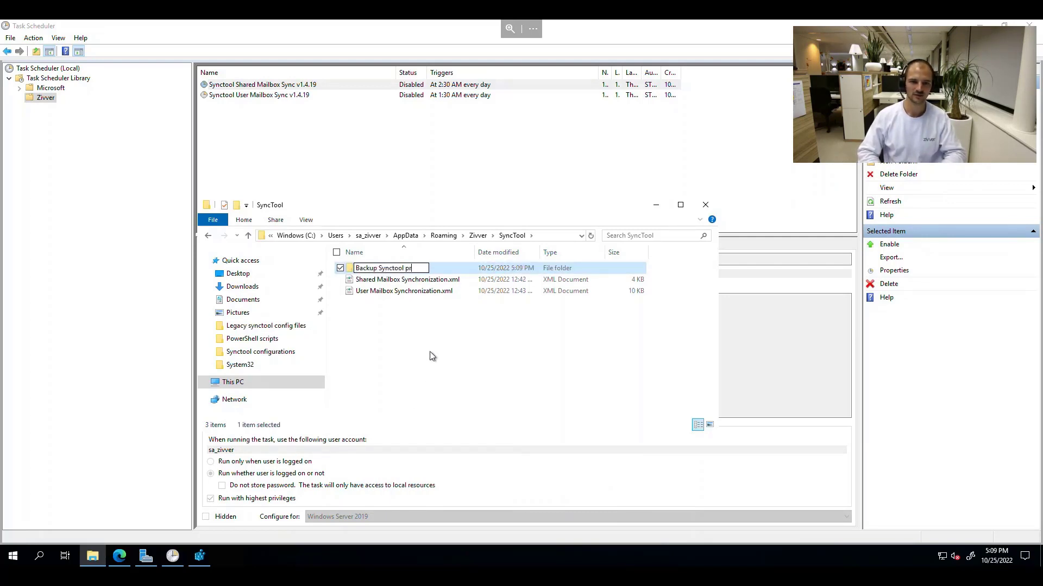
pyautogui.write('ofiles')
pyautogui.press('Return')
# Step: Copy the Shared and User Mailbox Synchronization XML files into the Backup Synctool profiles folder, and return to the SyncTool folder
pyautogui.click(432, 299)
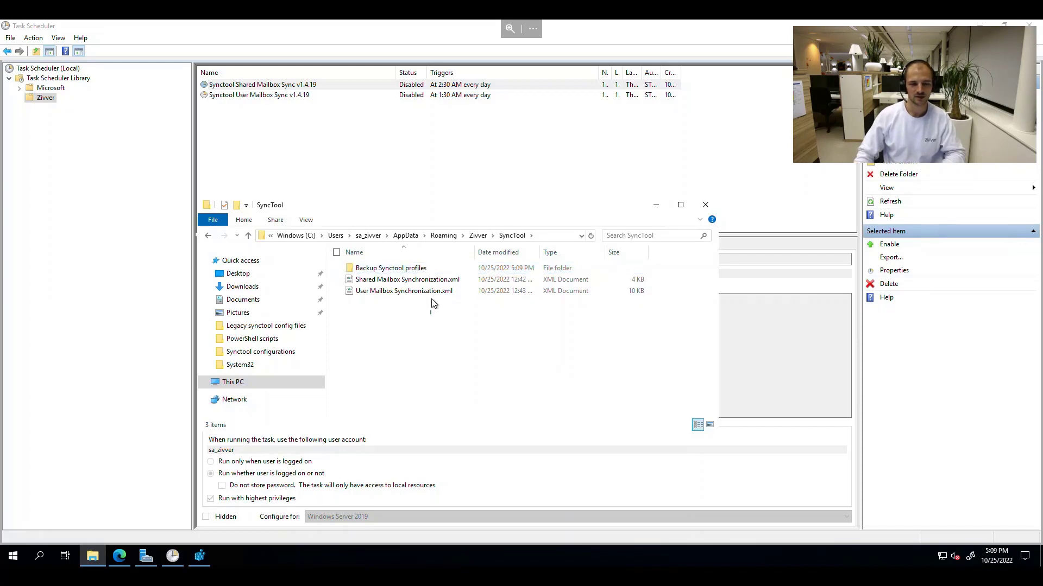
pyautogui.moveTo(431, 299); pyautogui.dragTo(433, 282)
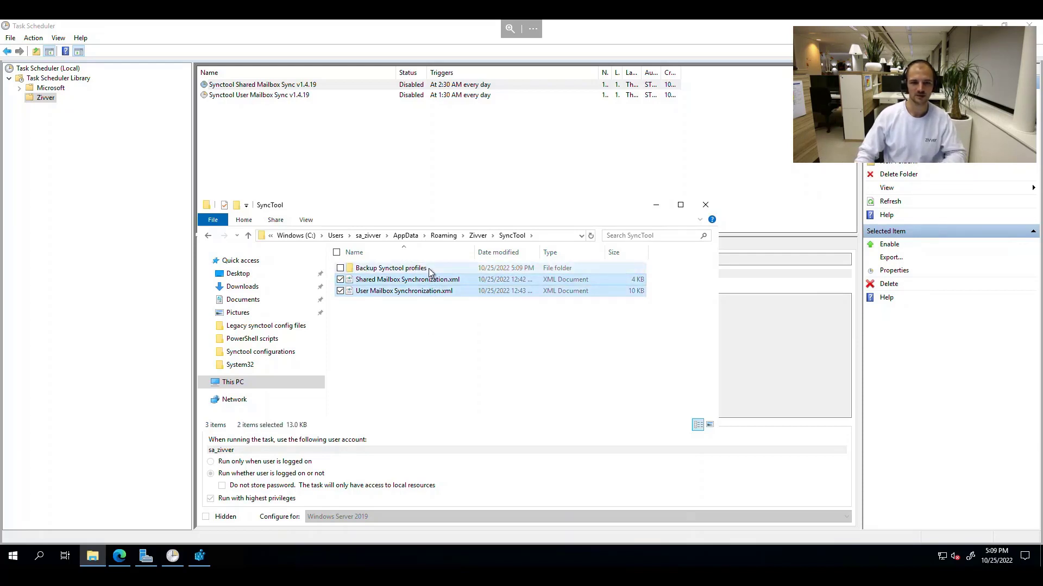
pyautogui.doubleClick(428, 268)
pyautogui.hotkey('ctrl', 'v')
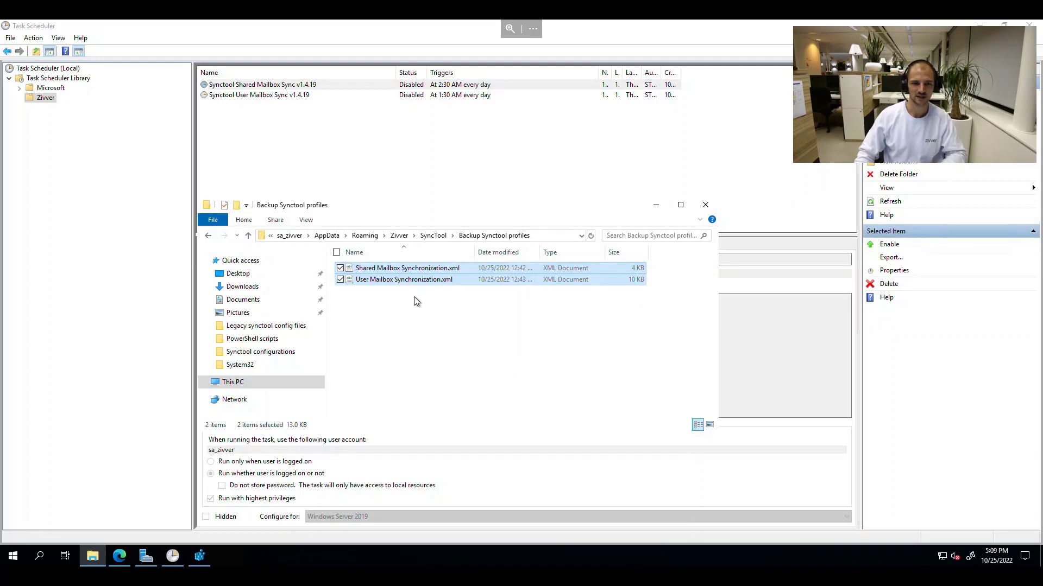
pyautogui.click(416, 301)
pyautogui.click(432, 235)
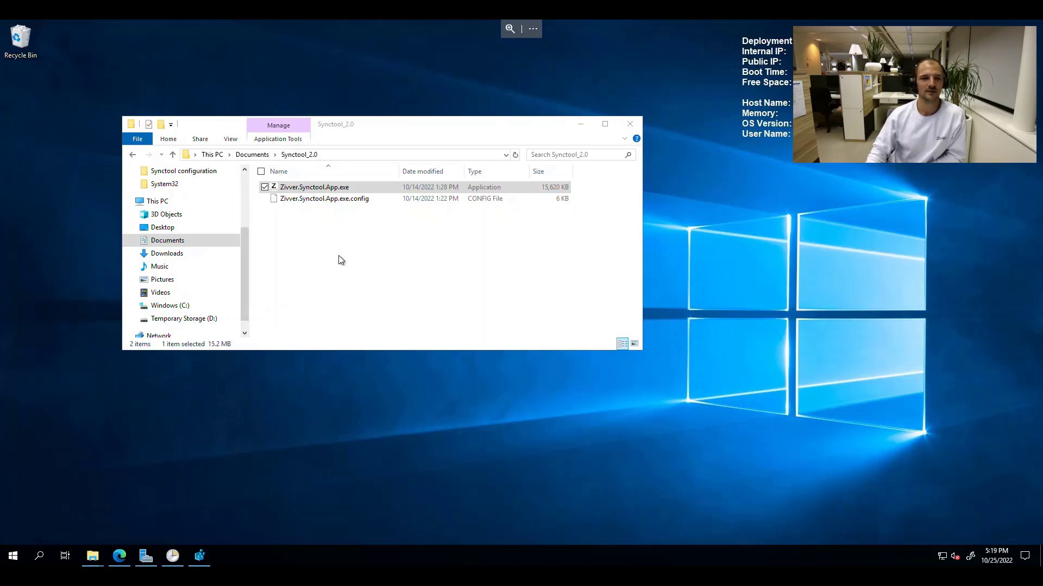
# Step: Launch Zivver.Synctool.App.exe from the Synctool_2.0 folder and move its window so it is fully in view
pyautogui.click(337, 269)
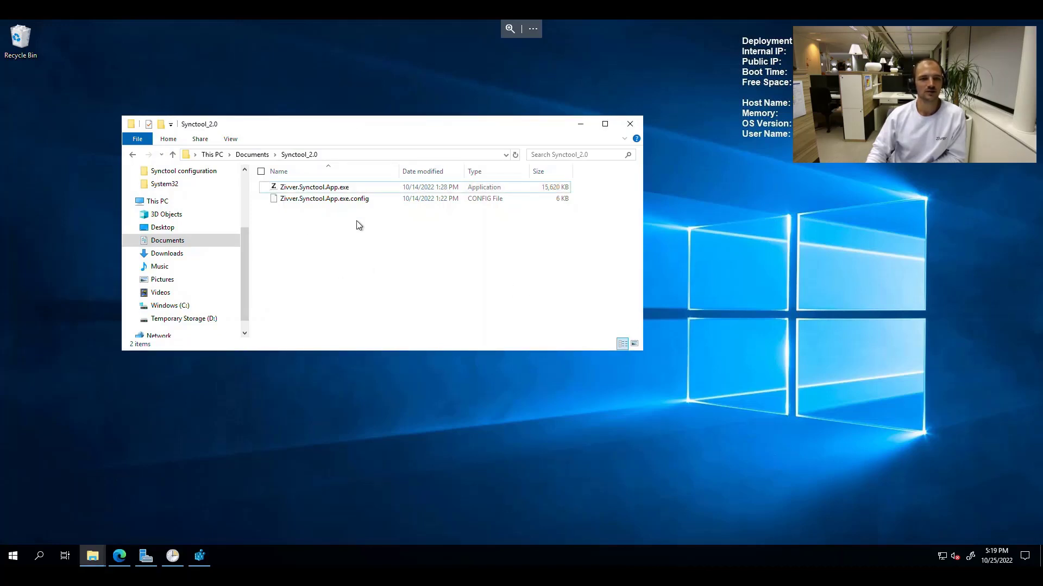
pyautogui.click(345, 190)
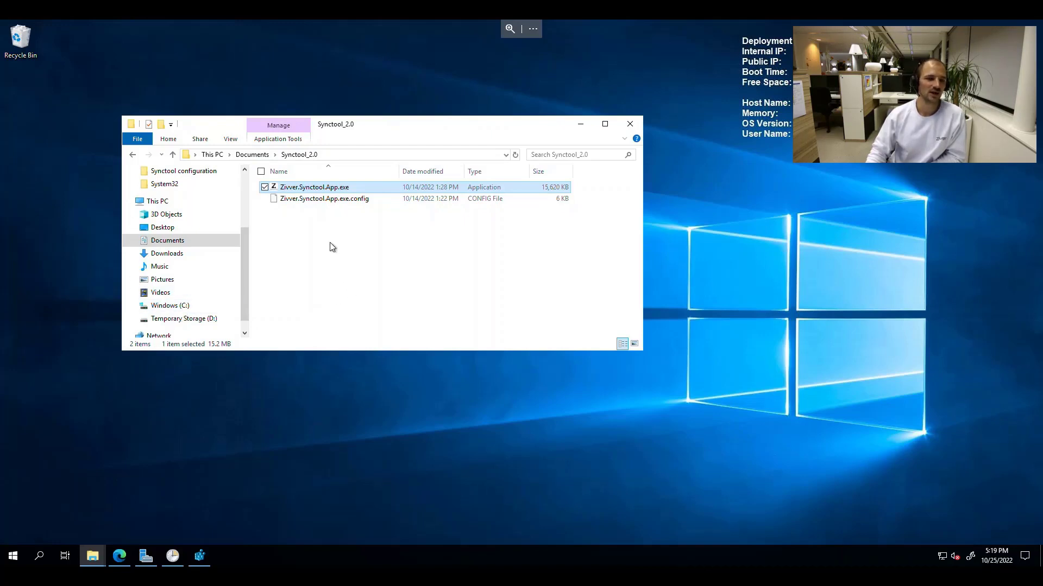
pyautogui.doubleClick(343, 190)
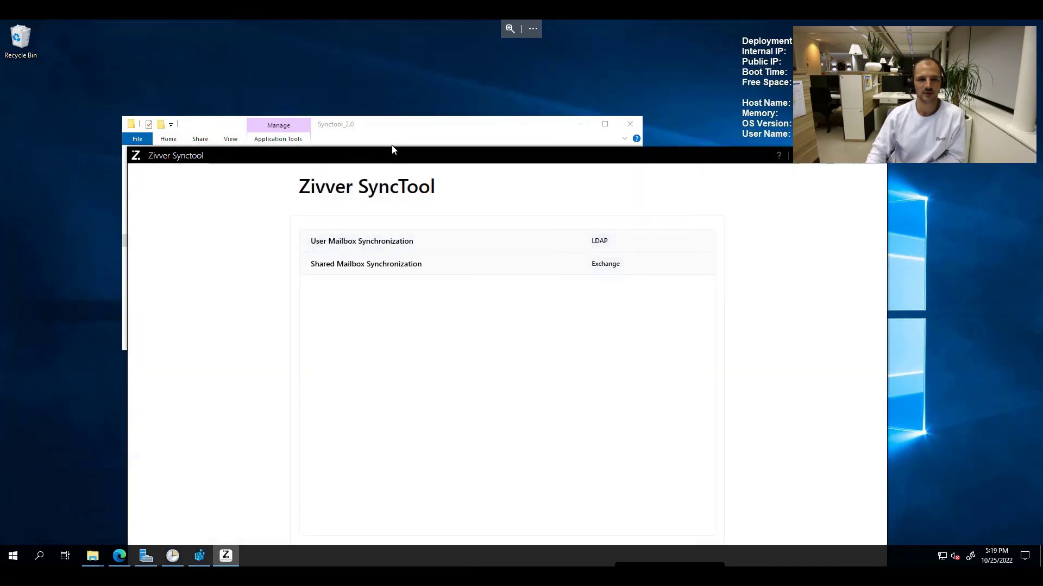
pyautogui.moveTo(391, 150); pyautogui.dragTo(284, 64)
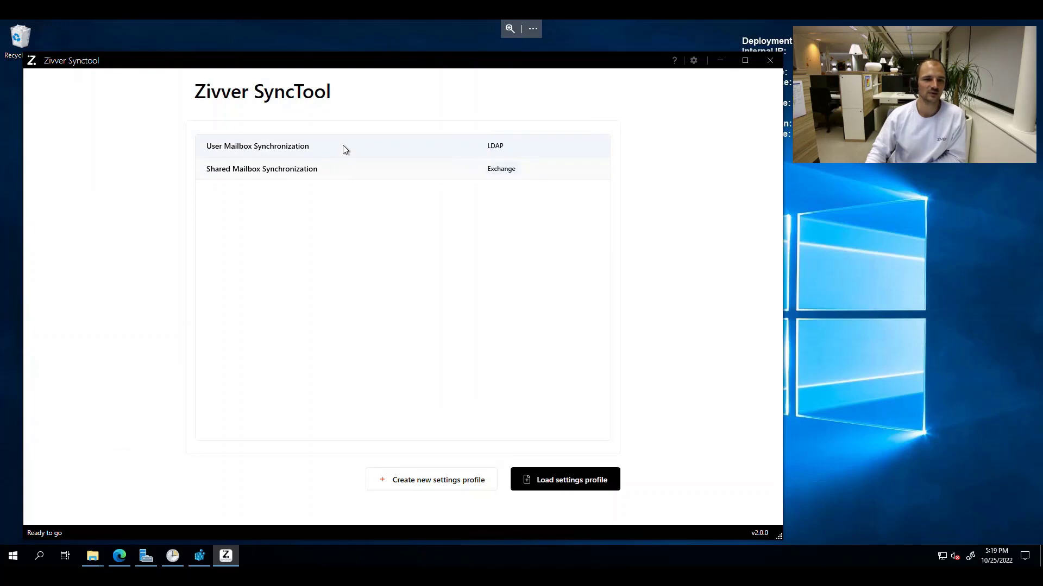
# Step: Check in Task Scheduler which user account runs the shared mailbox sync task, and return to Zivver Synctool
pyautogui.moveTo(172, 556)
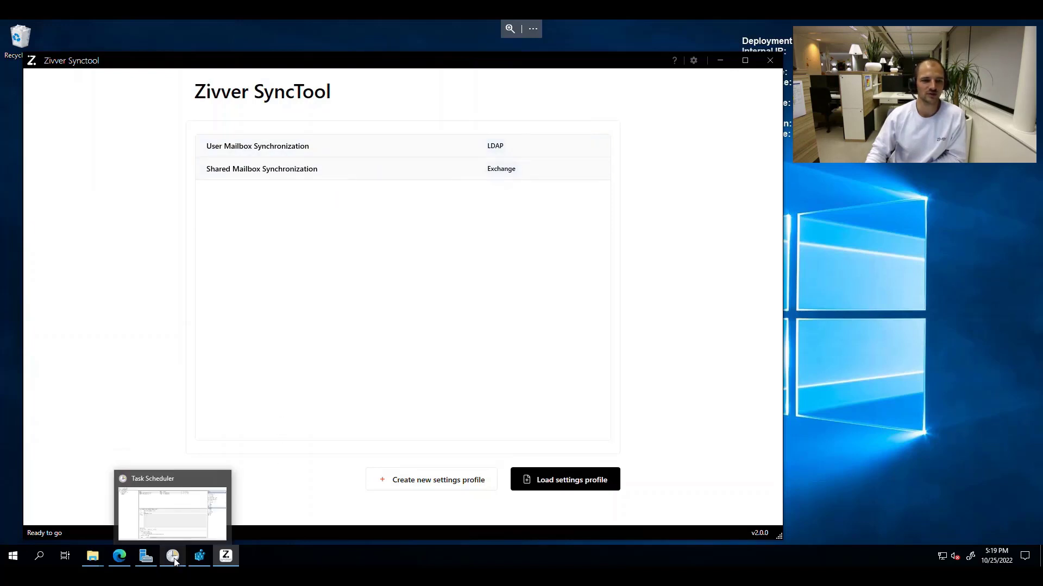
pyautogui.click(201, 516)
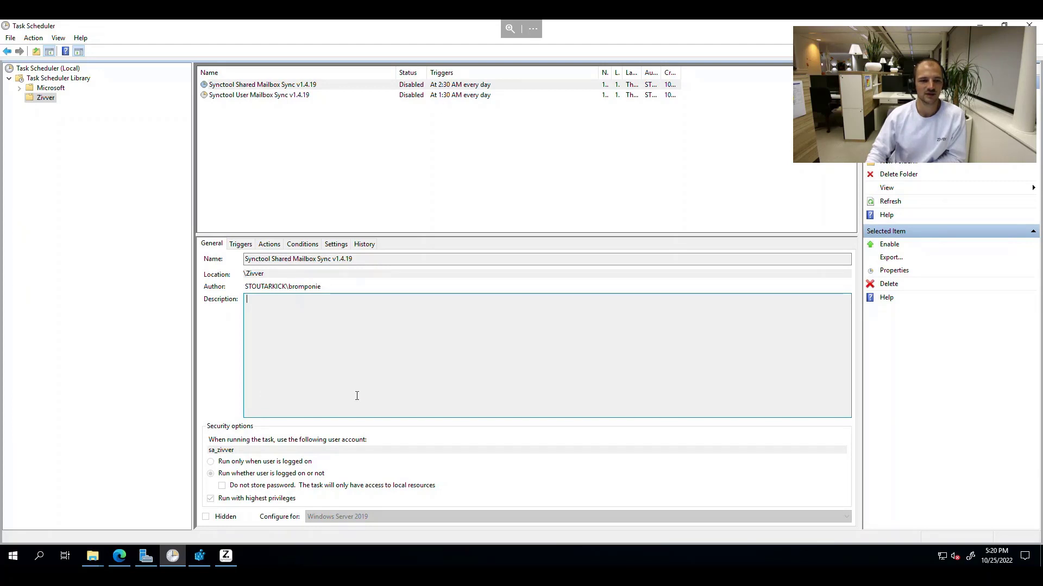
pyautogui.click(226, 556)
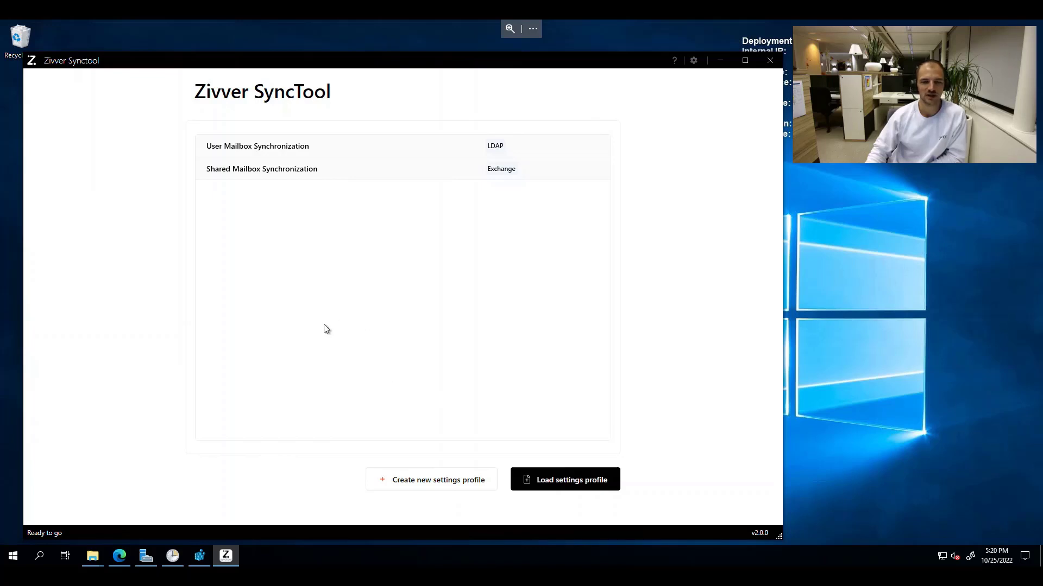
pyautogui.click(88, 558)
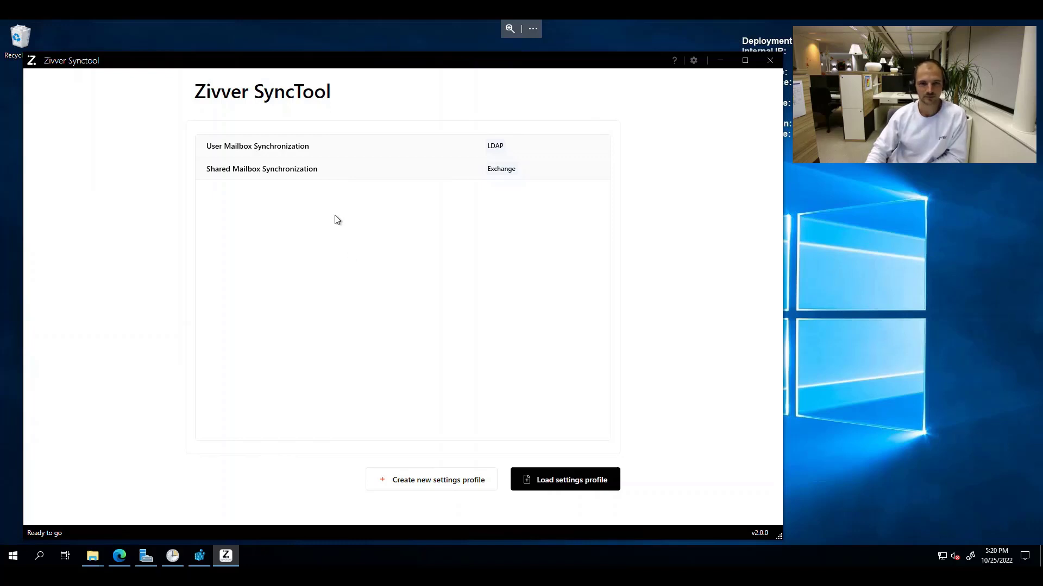
# Step: Load the User Mailbox Synchronization profile and open its profile details
pyautogui.click(328, 149)
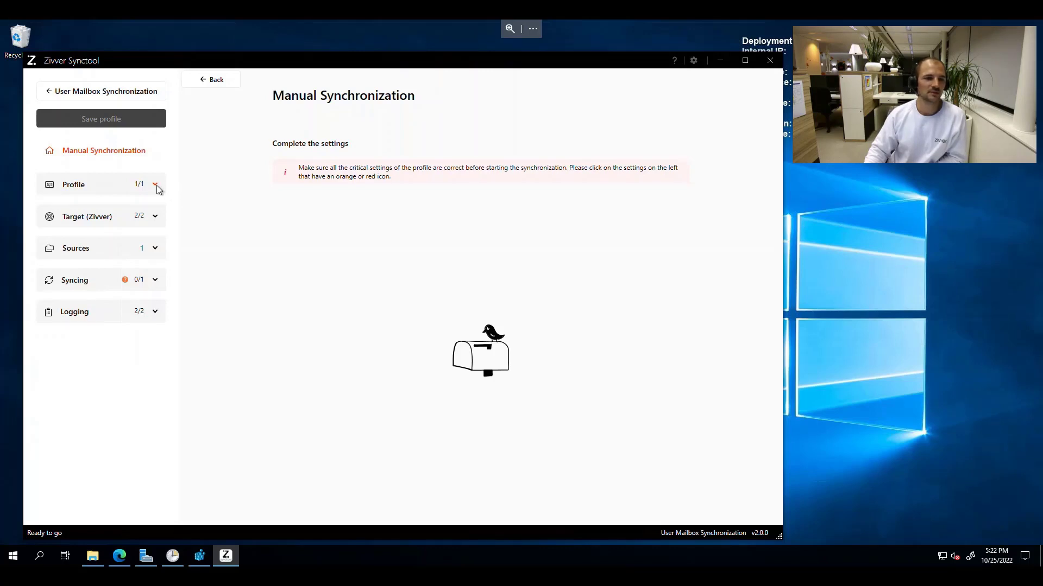
pyautogui.click(155, 184)
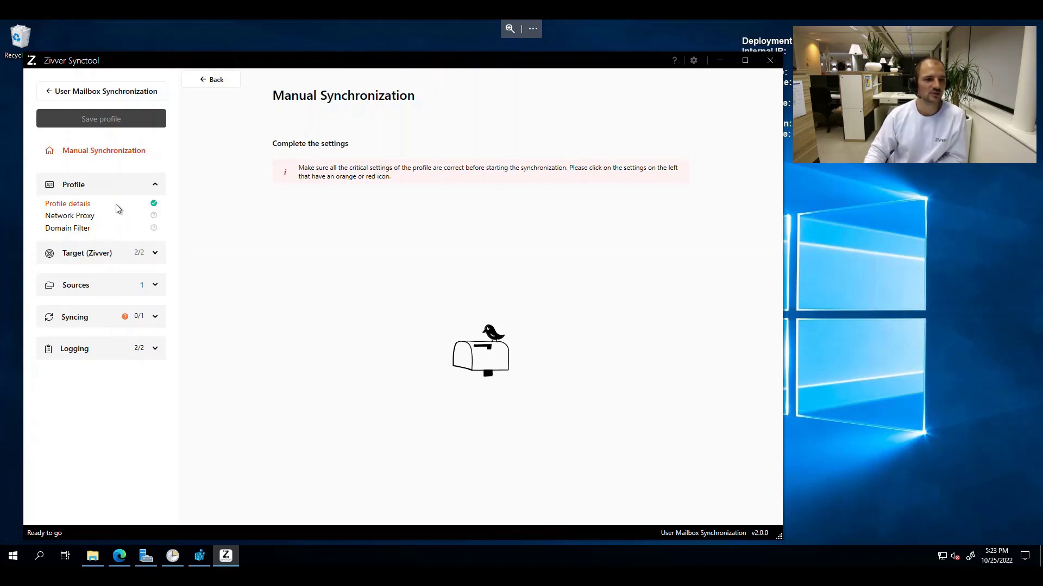
pyautogui.click(87, 205)
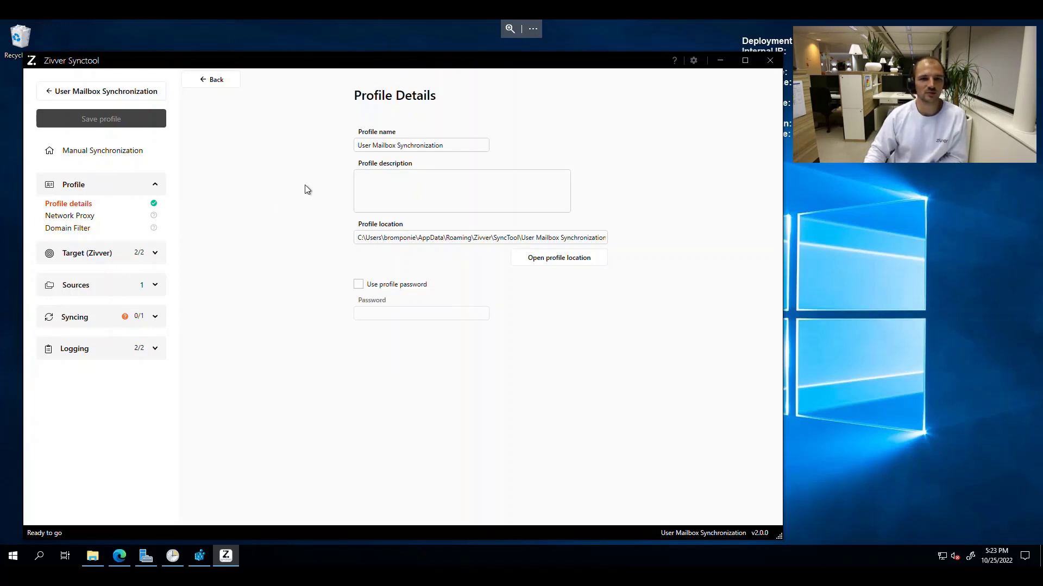
# Step: Review the profile's name, description and location, and view the optional network proxy settings
pyautogui.moveTo(446, 145); pyautogui.dragTo(333, 152)
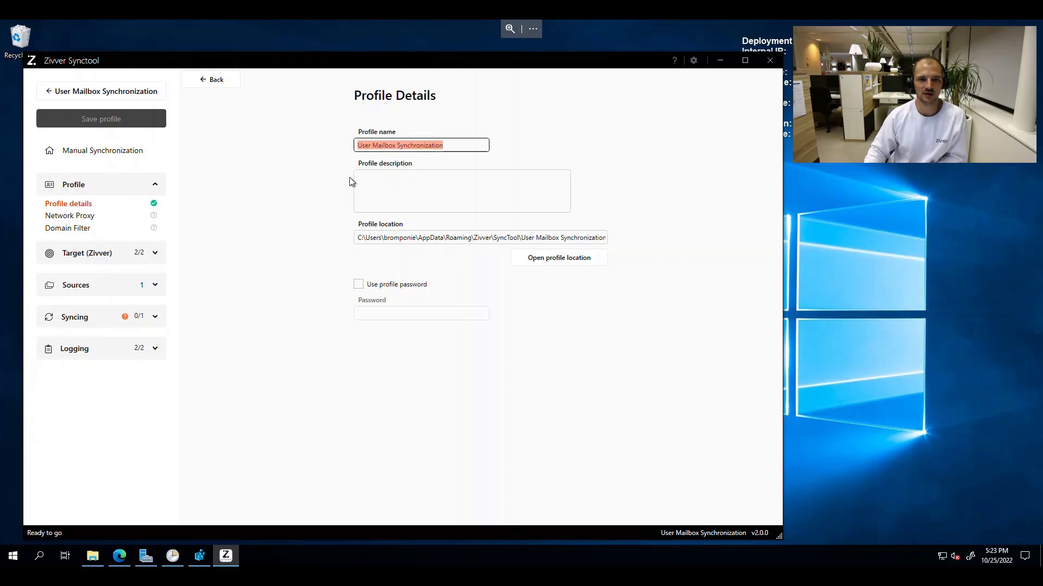
pyautogui.click(426, 188)
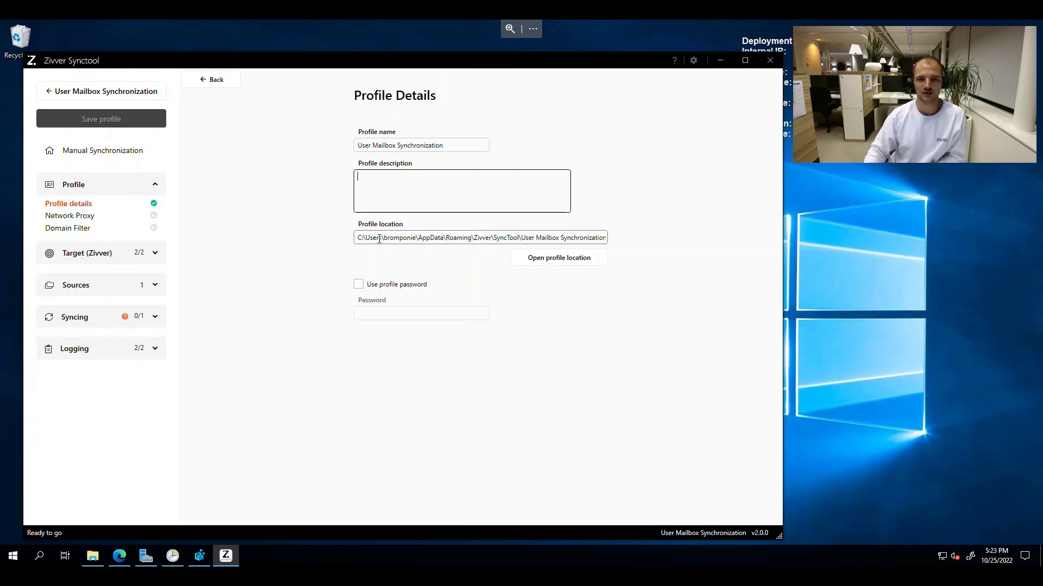
pyautogui.moveTo(423, 238); pyautogui.dragTo(443, 238)
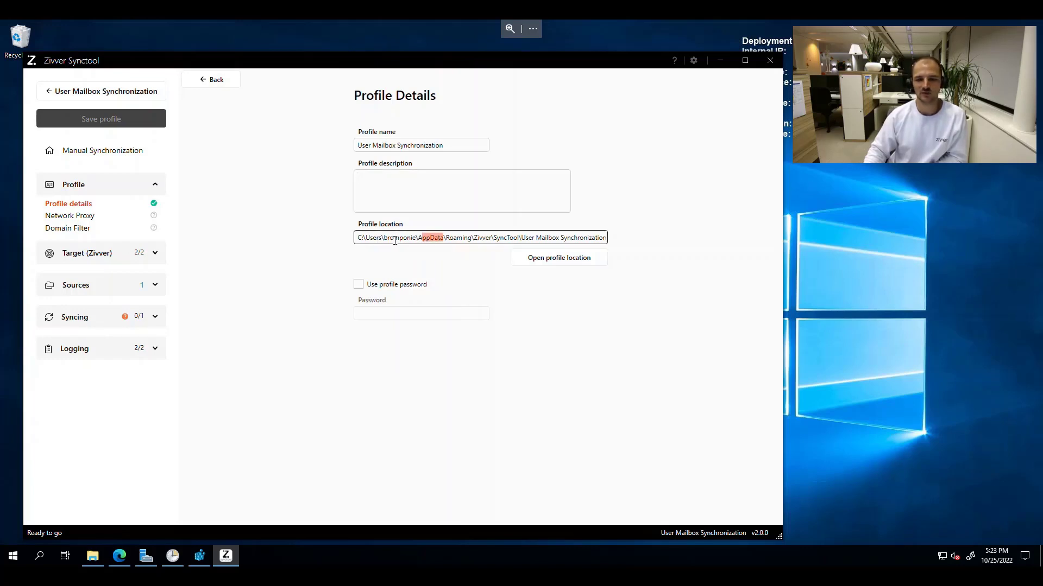
pyautogui.click(456, 257)
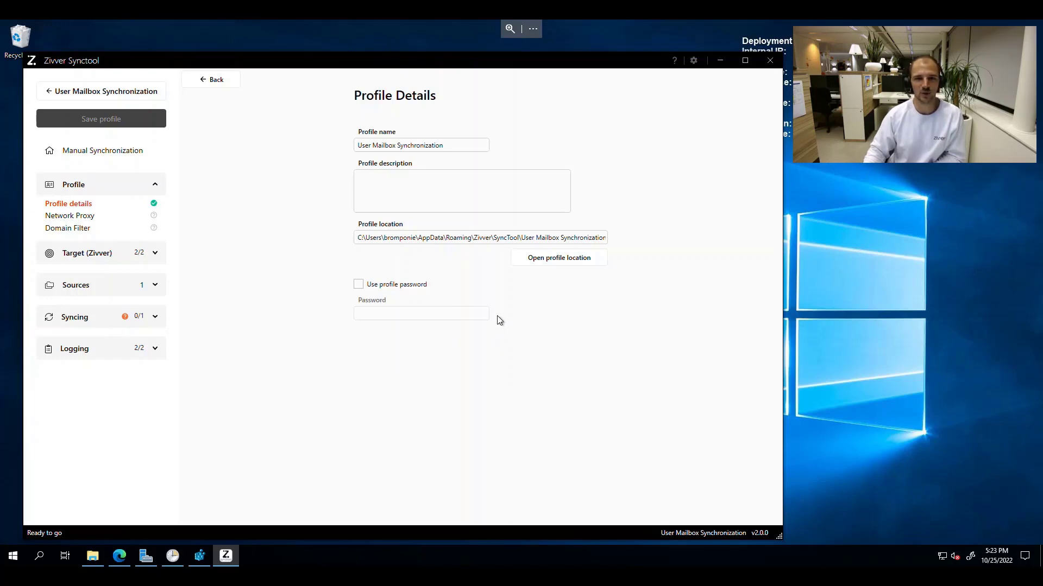
pyautogui.click(80, 217)
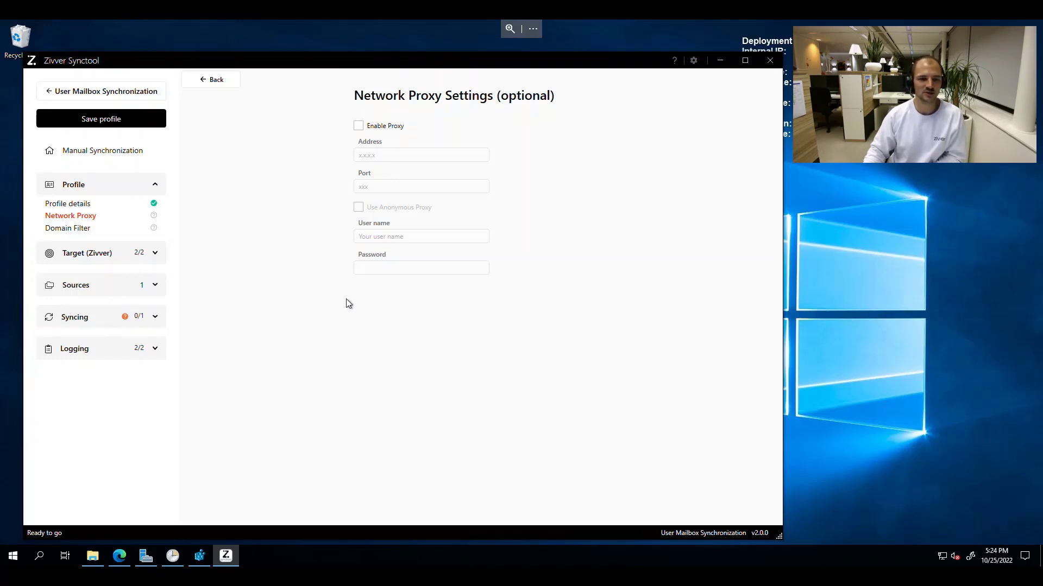
# Step: Try email/domain filtering with the exclusions zivvertest.onmicrosoft.com;contoso.com in the profile's Domain Filter, and disable the filtering again
pyautogui.click(73, 229)
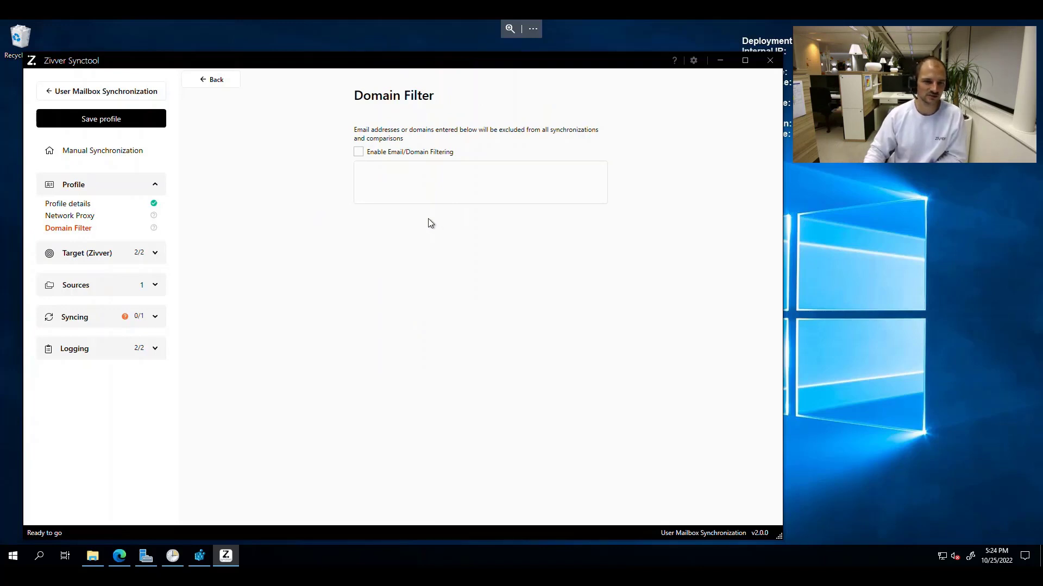
pyautogui.click(358, 152)
pyautogui.click(381, 179)
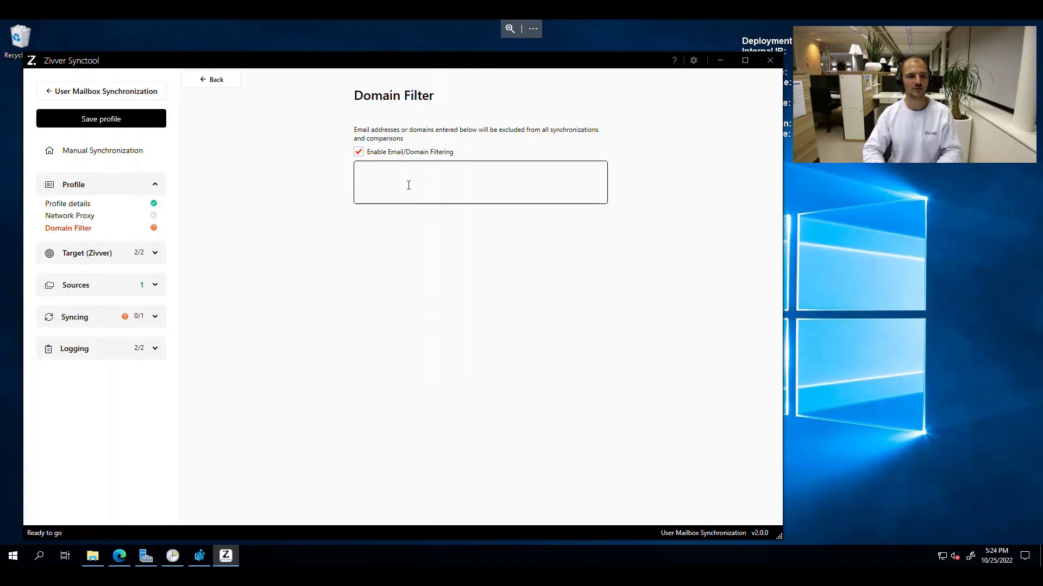
pyautogui.write('zivv')
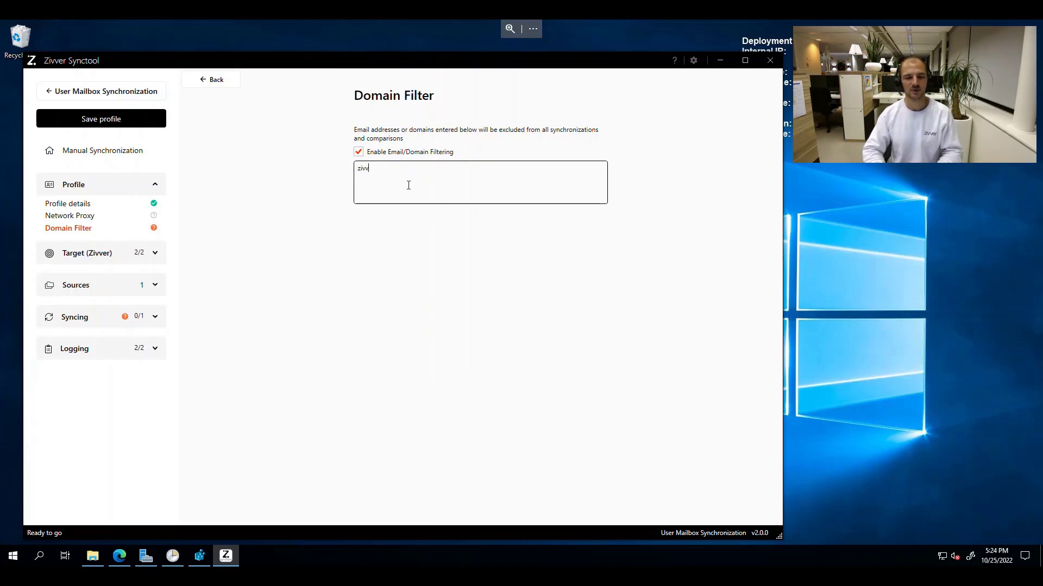
pyautogui.write('er')
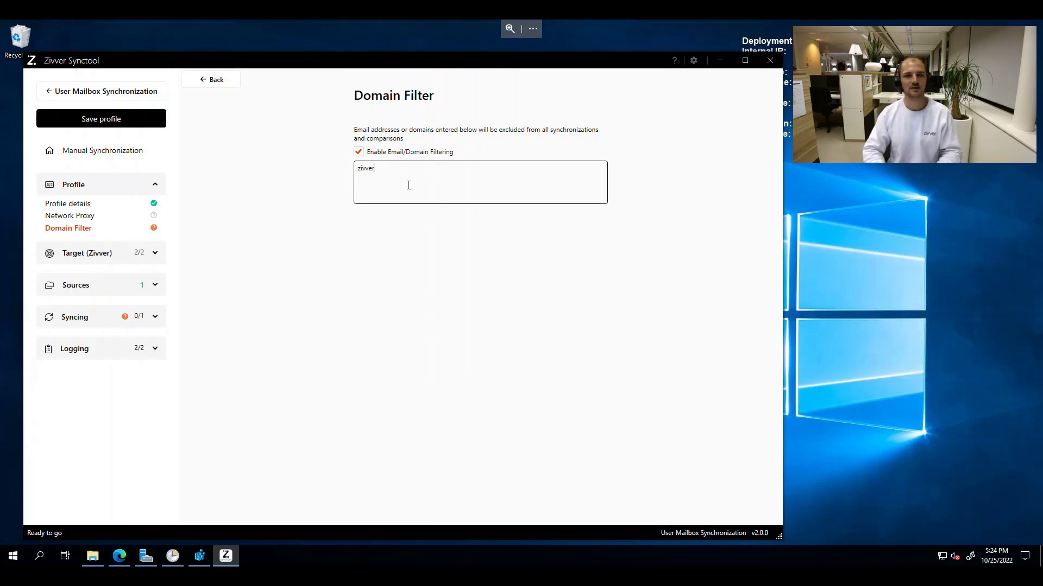
pyautogui.write('test.on')
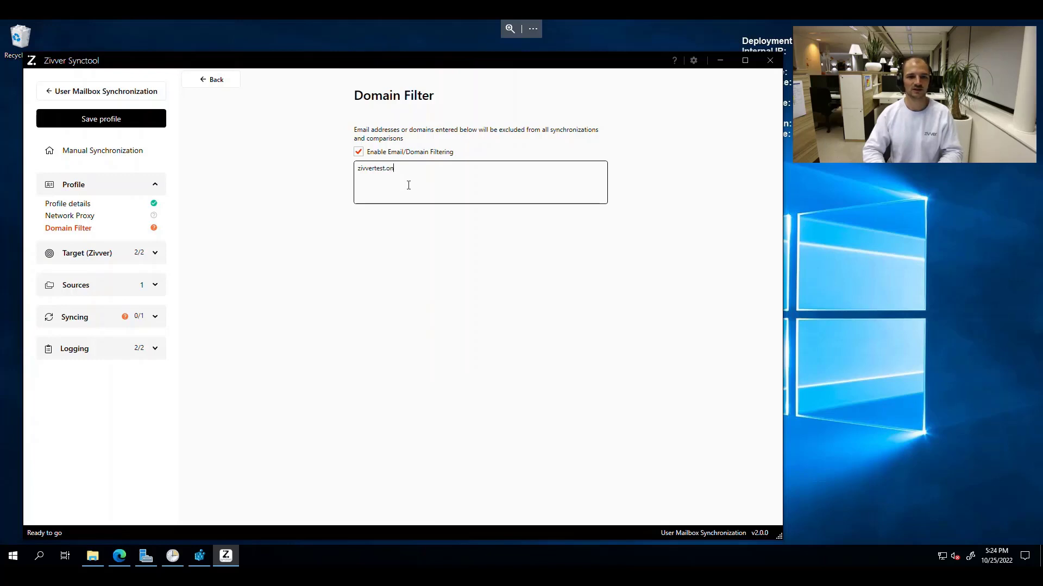
pyautogui.write('microsoft.com')
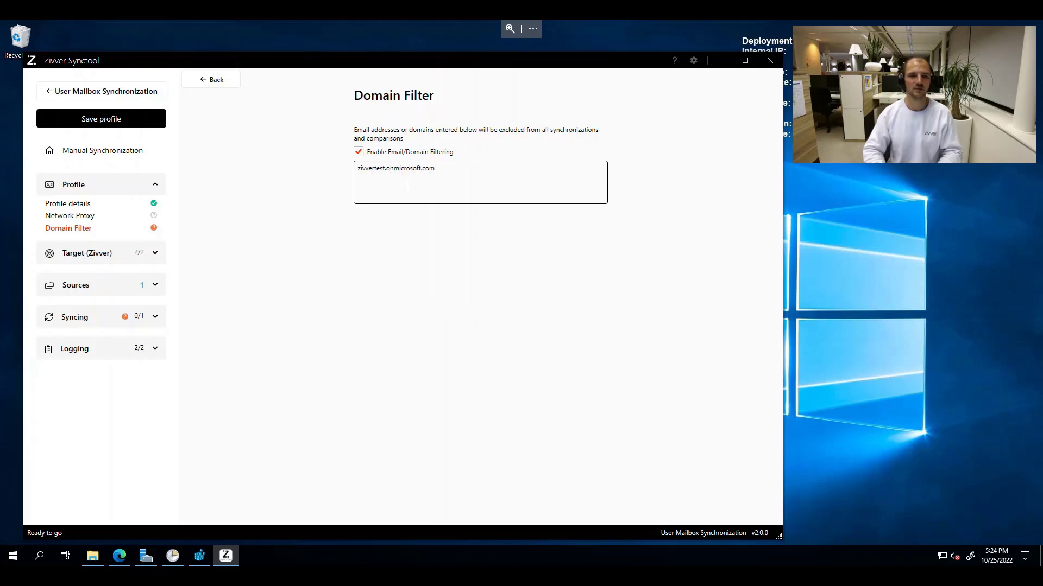
pyautogui.write(';cont')
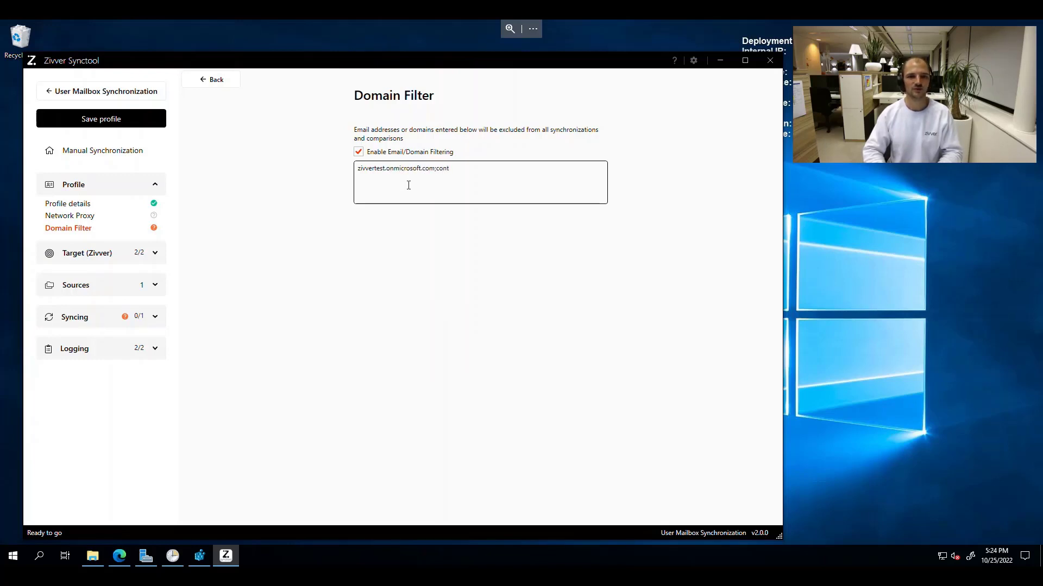
pyautogui.write('oso.com')
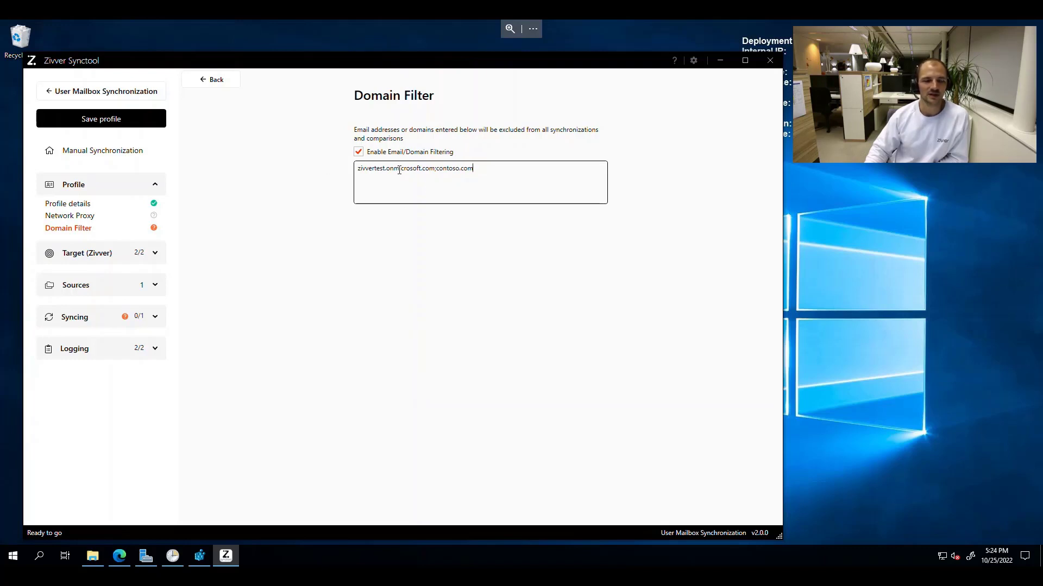
pyautogui.click(359, 154)
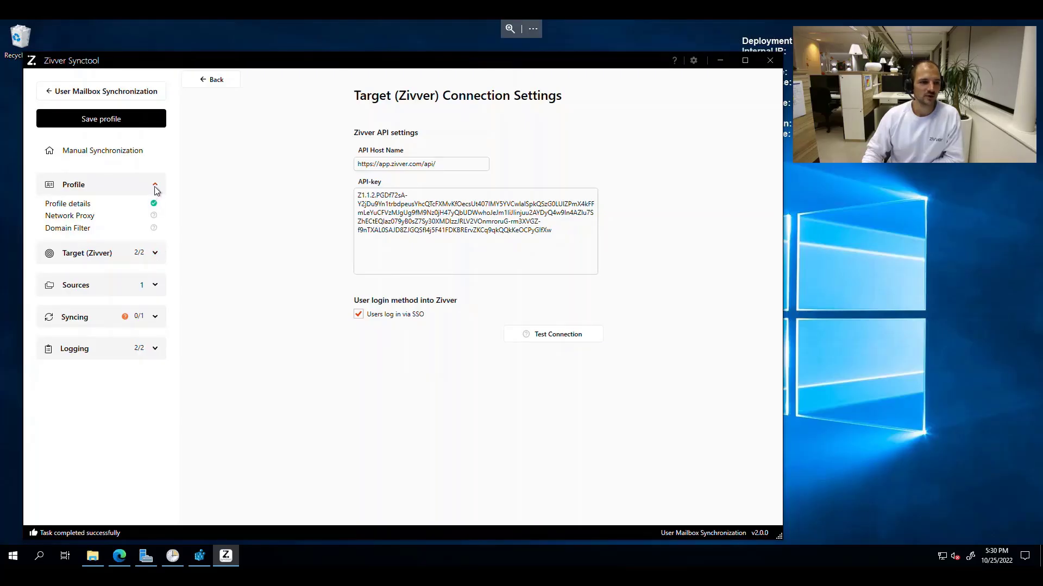
# Step: Review the API host name and API key in the Target (Zivver) connection settings, and test the connection
pyautogui.click(155, 187)
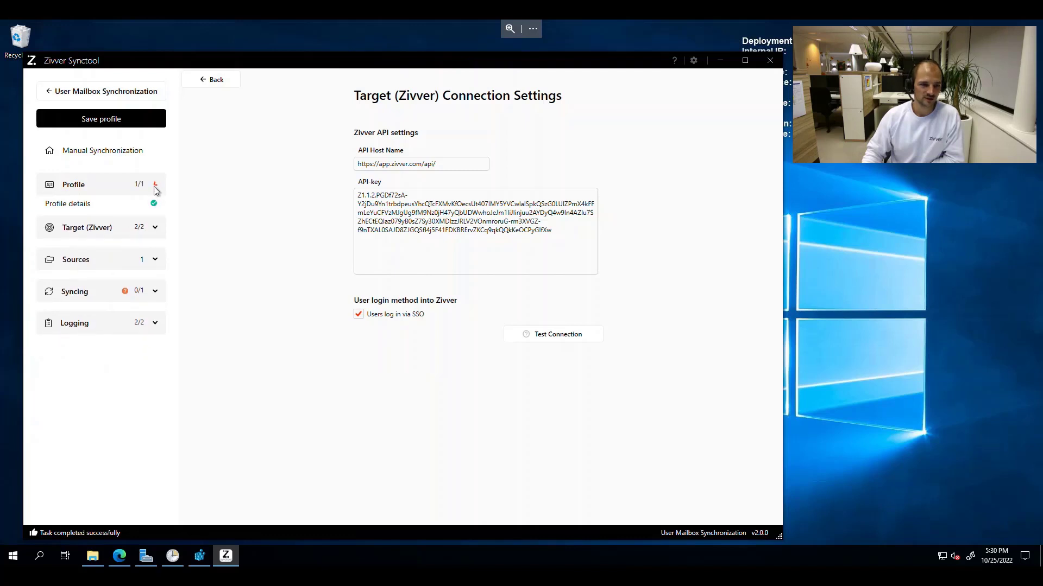
pyautogui.click(151, 219)
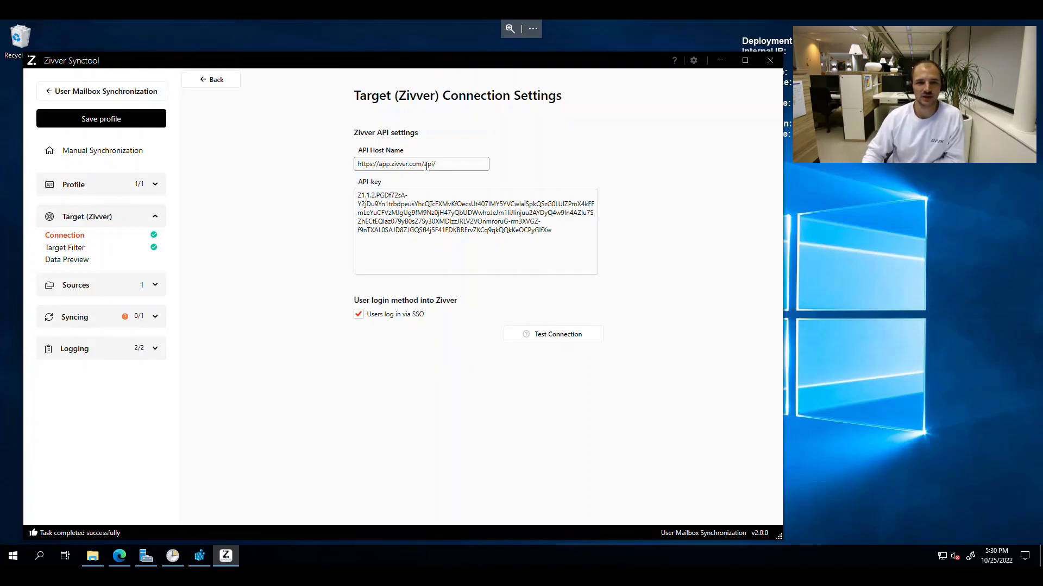
pyautogui.tripleClick(448, 164)
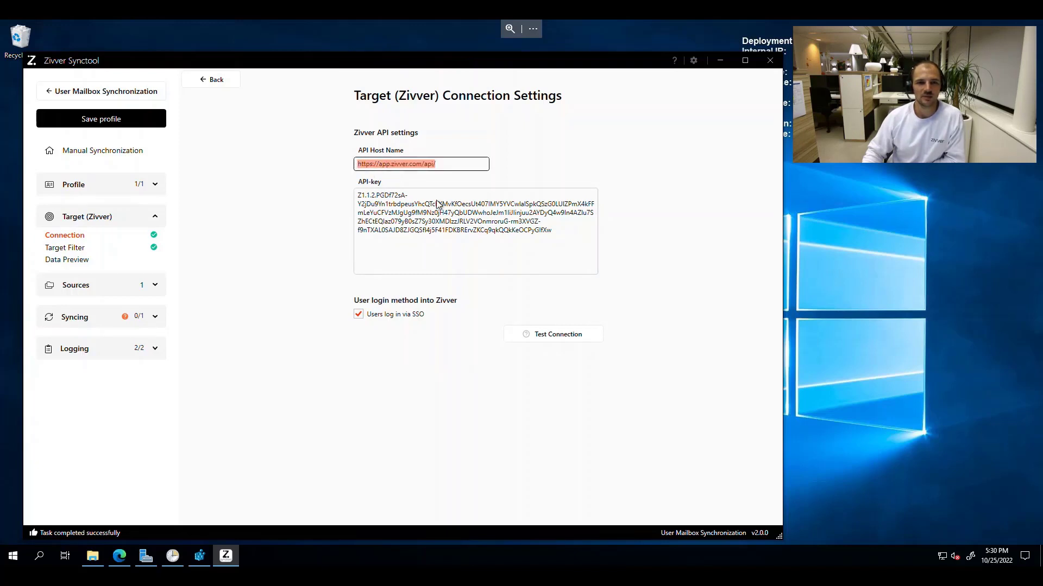
pyautogui.click(488, 230)
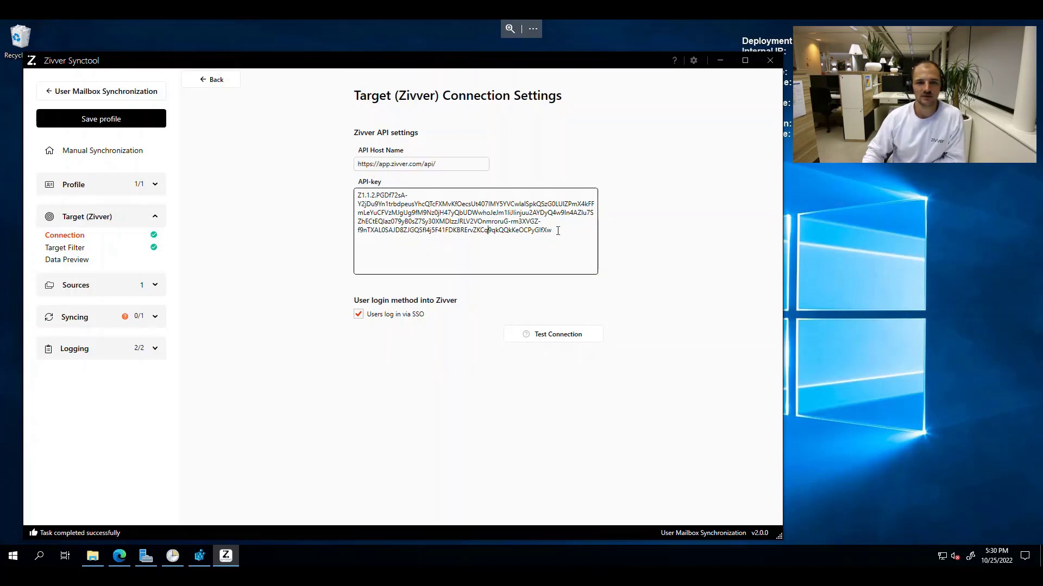
pyautogui.moveTo(553, 230); pyautogui.dragTo(334, 199)
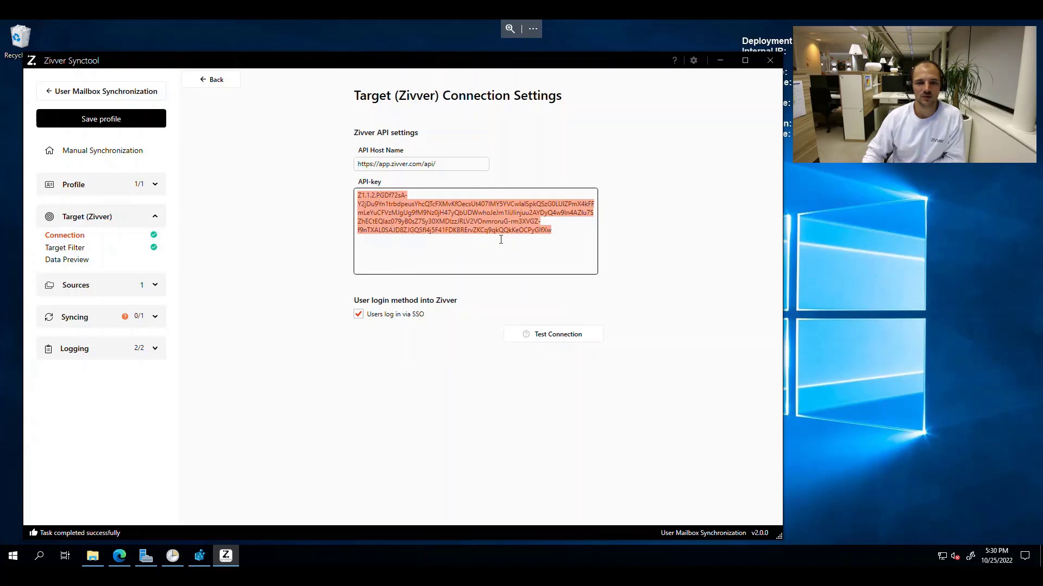
pyautogui.click(571, 233)
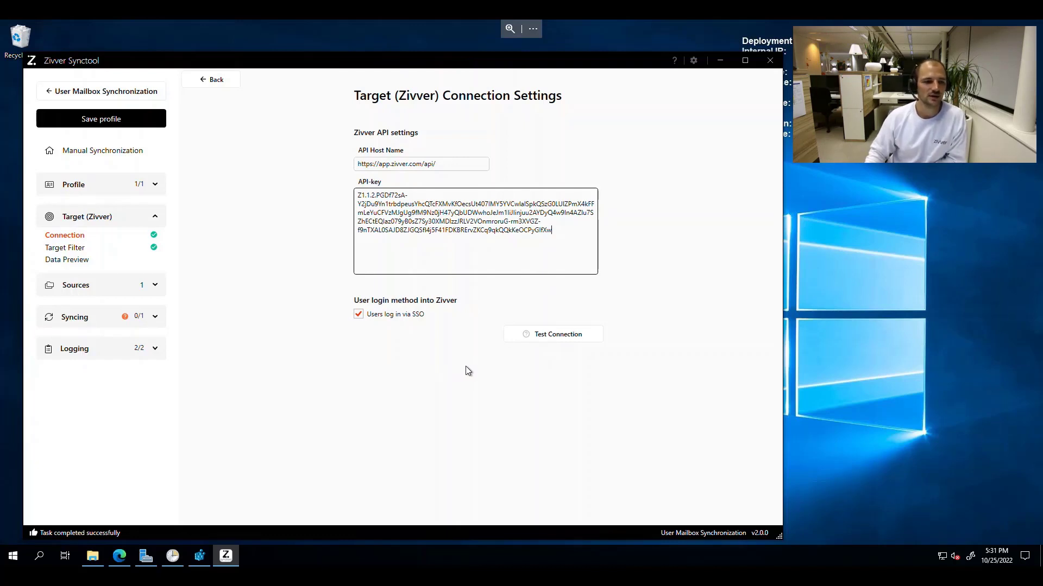
pyautogui.click(543, 333)
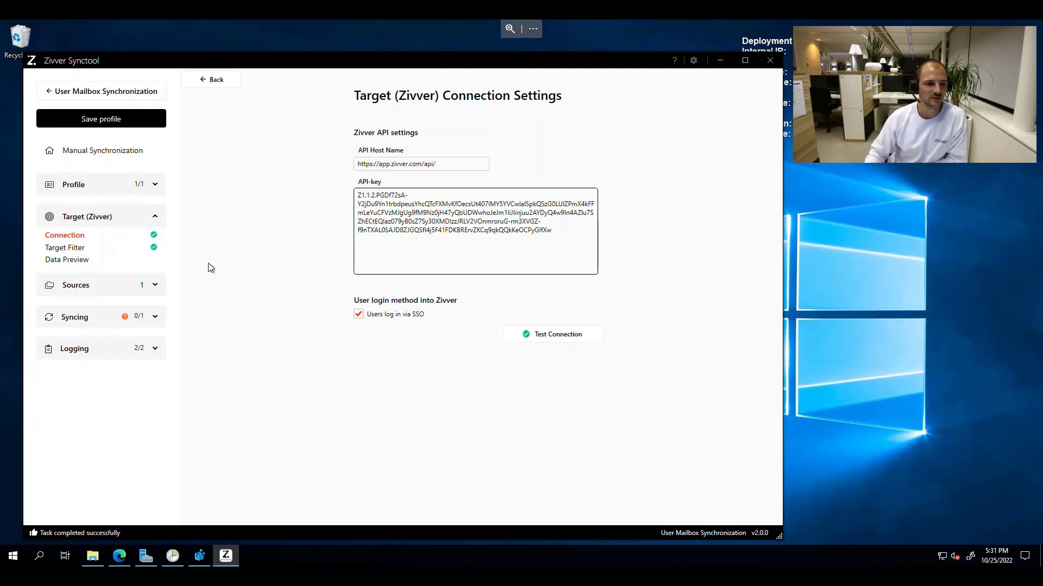
# Step: Review the Target (Zivver) filter settings and view the target data preview for both users and groups
pyautogui.click(76, 248)
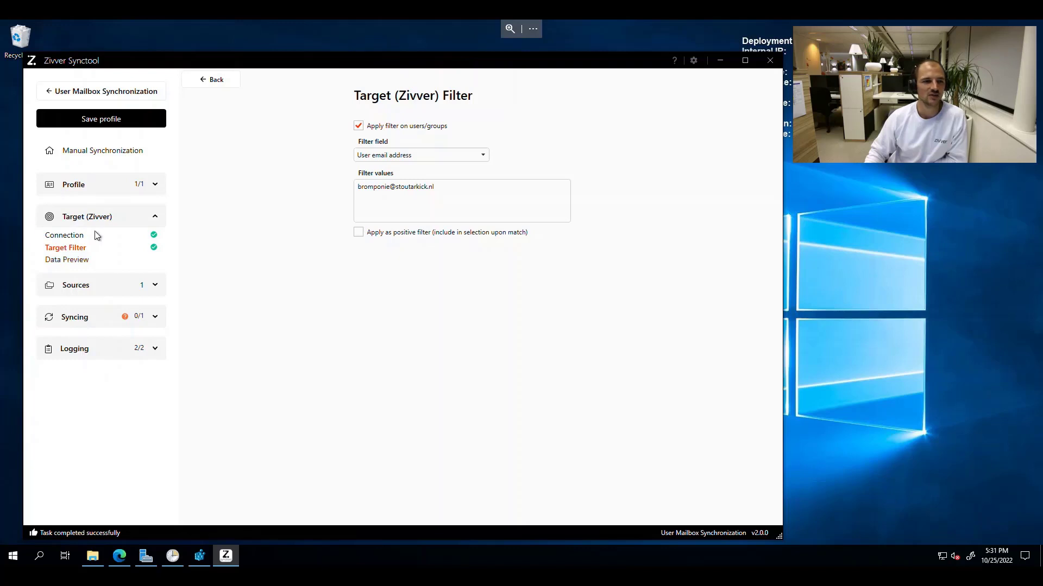
pyautogui.click(74, 261)
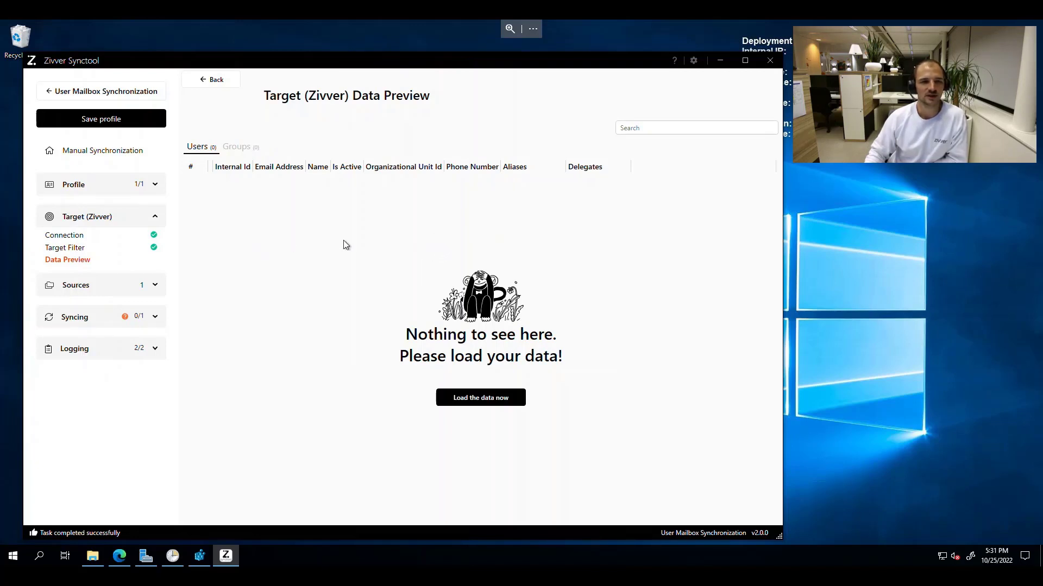
pyautogui.click(243, 155)
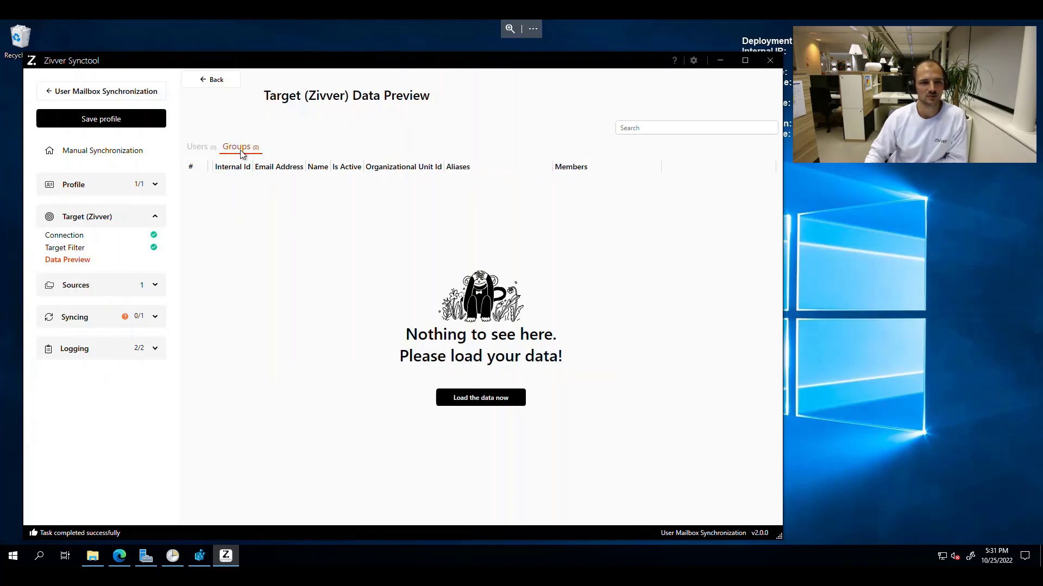
pyautogui.click(202, 152)
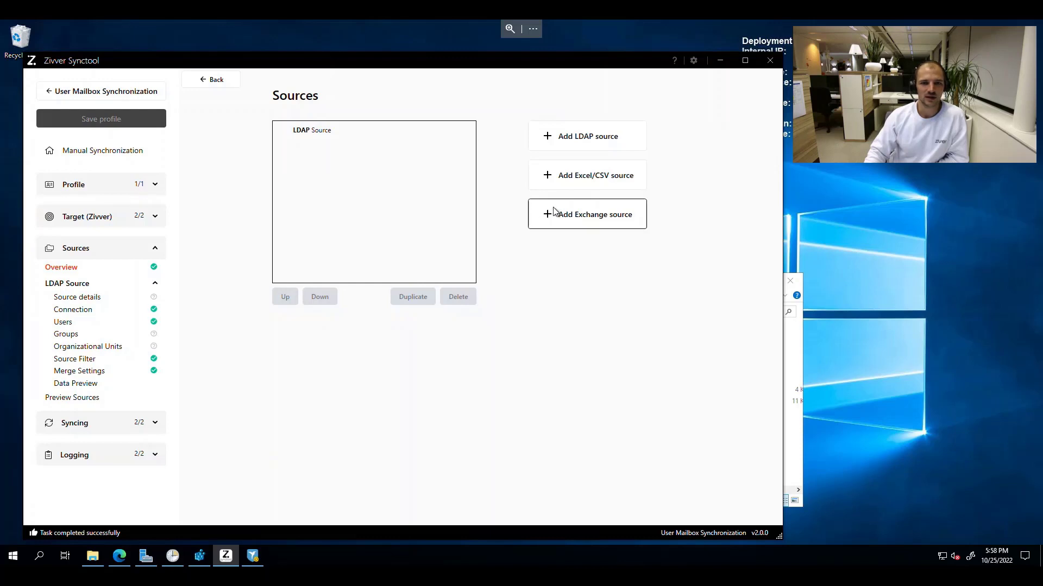
# Step: Add an Exchange source to the profile's sources, and delete that Exchange source again
pyautogui.click(559, 227)
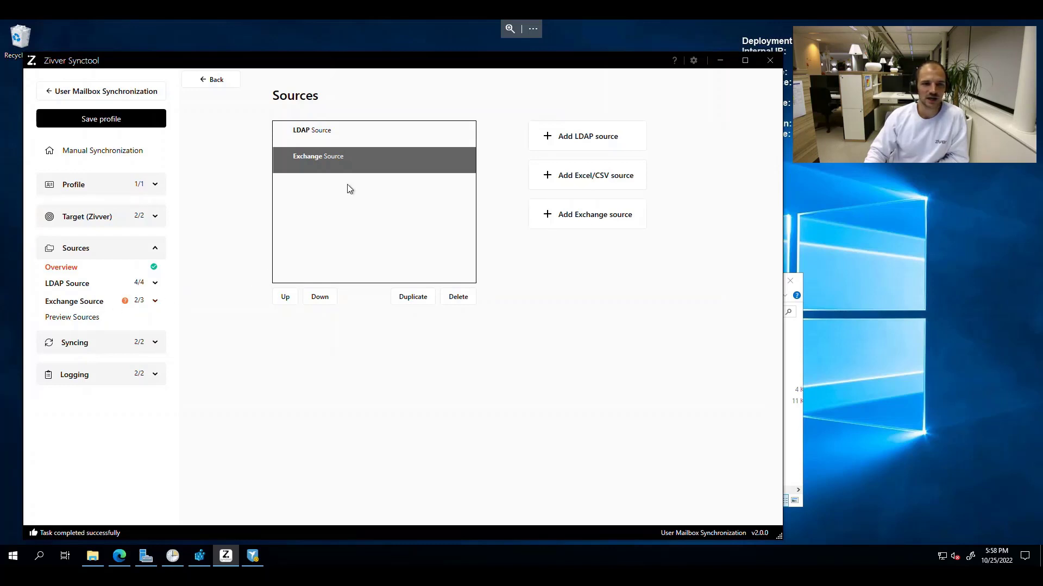
pyautogui.click(357, 163)
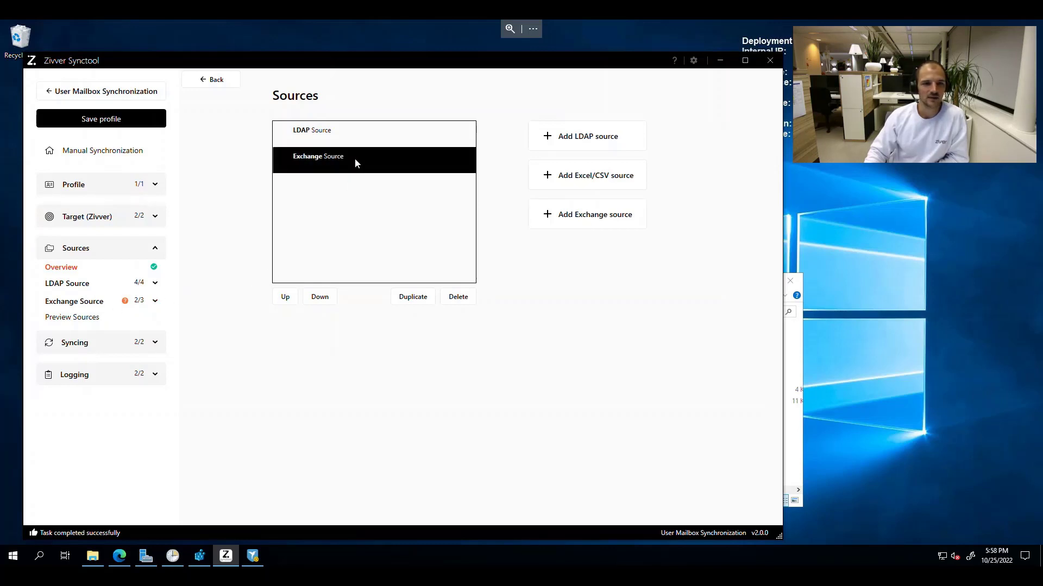
pyautogui.click(457, 297)
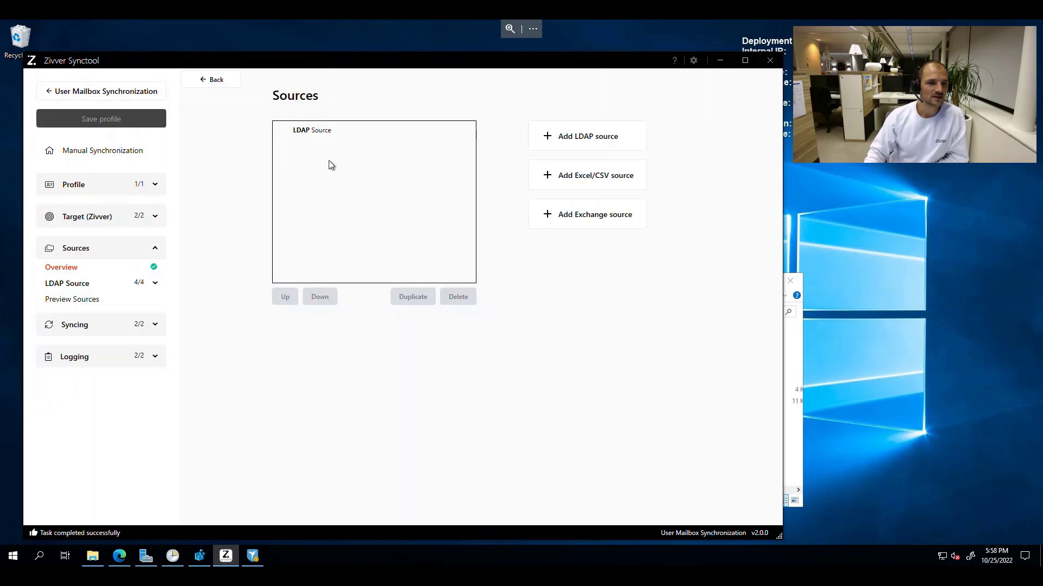
# Step: Review the LDAP source's details, including its name, description and default phone number region
pyautogui.click(155, 282)
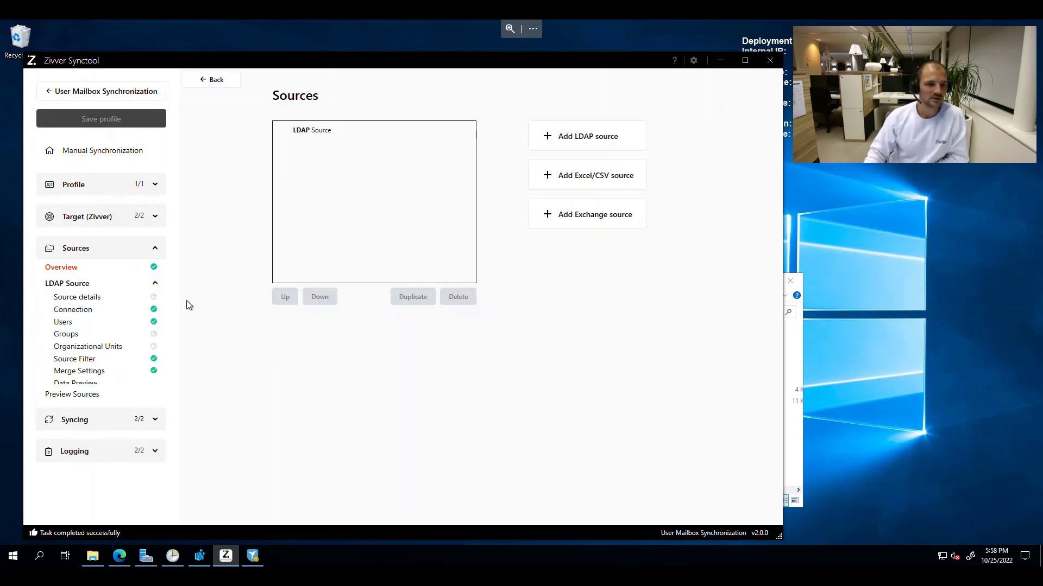
pyautogui.click(93, 297)
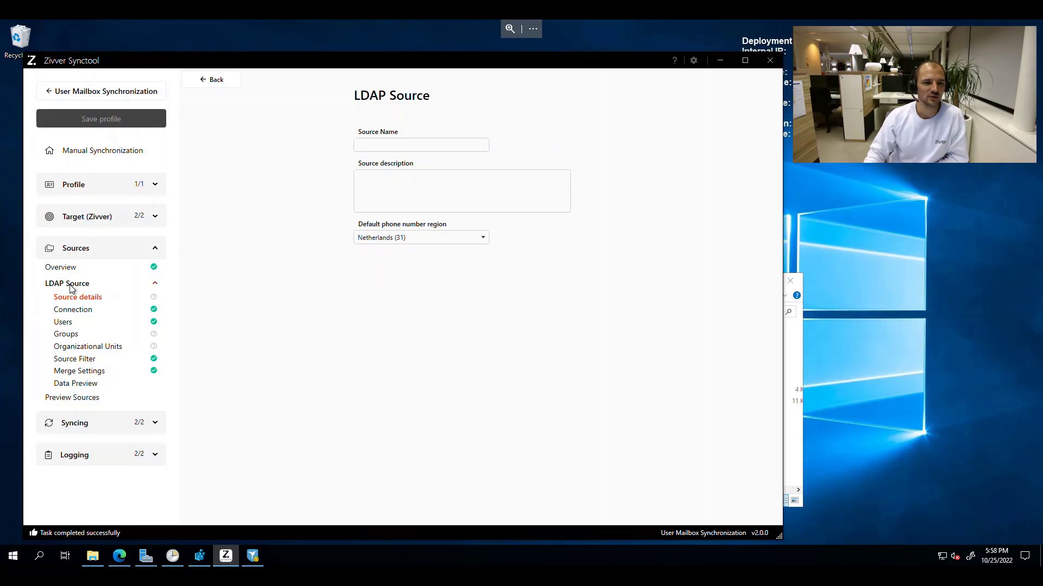
pyautogui.click(405, 146)
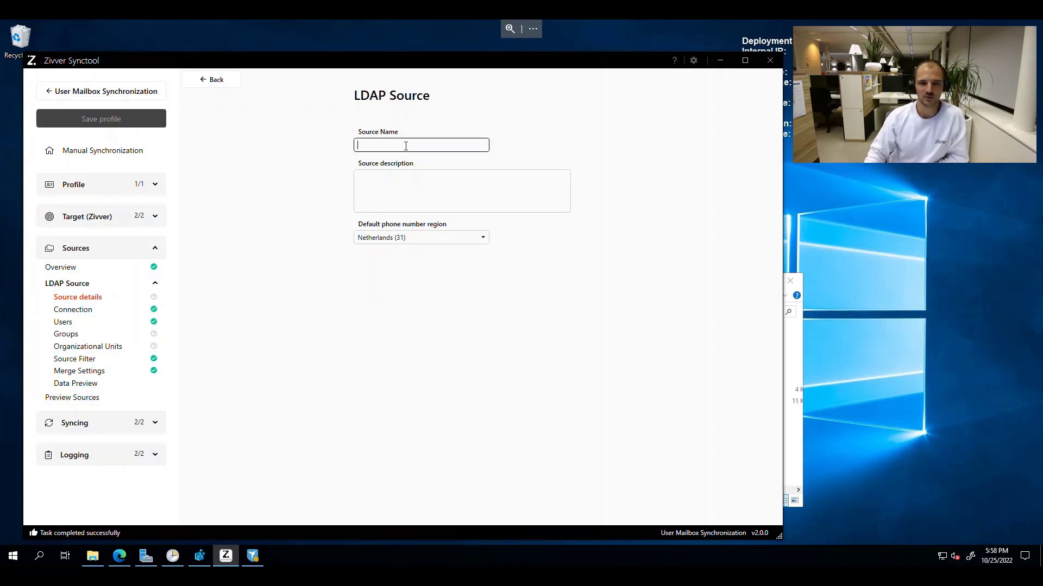
pyautogui.click(392, 182)
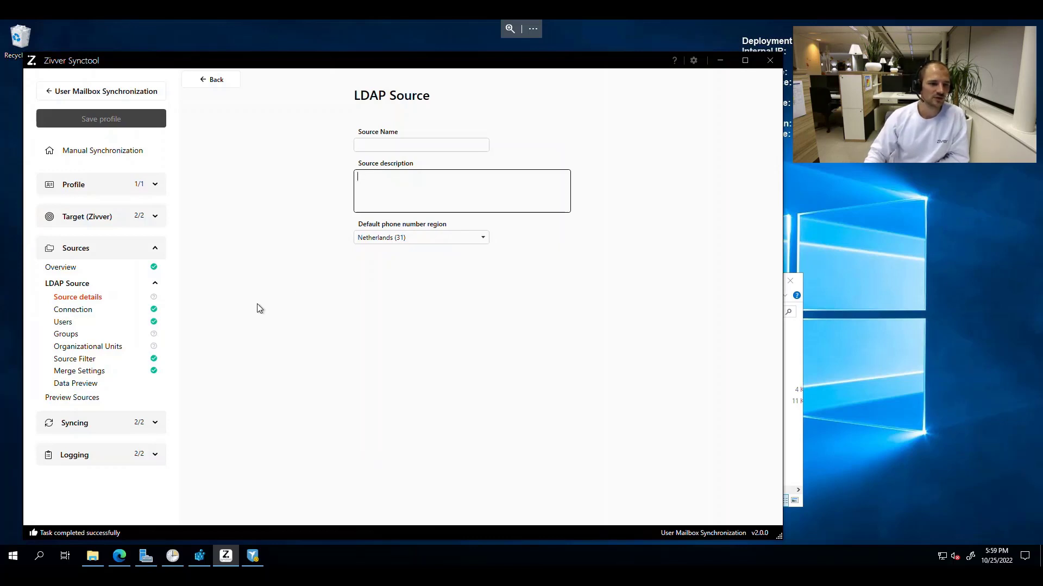
# Step: Review the LDAP source's connection settings, such as host name and port, and test the connection
pyautogui.click(89, 310)
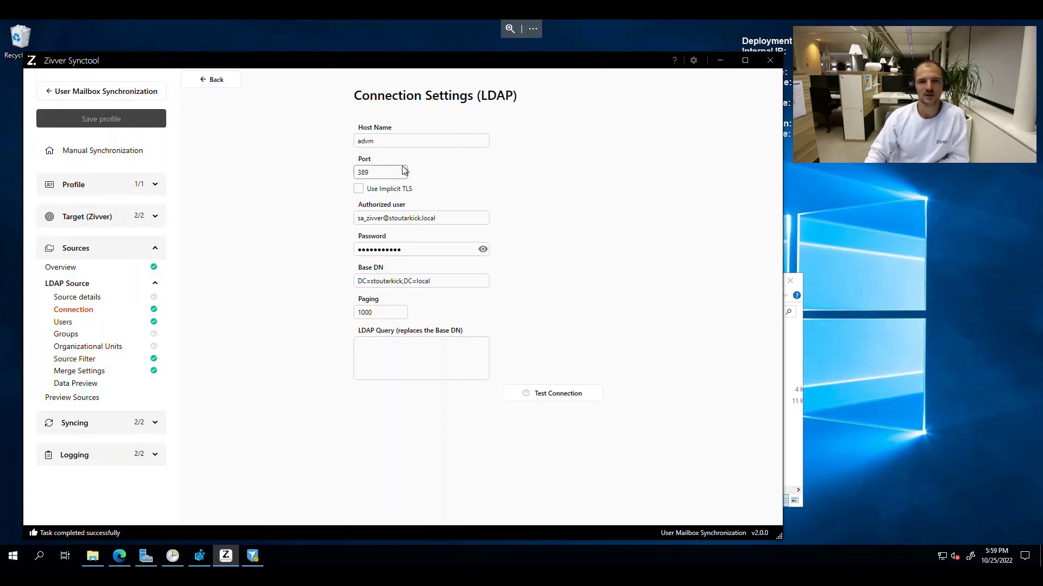
pyautogui.click(461, 140)
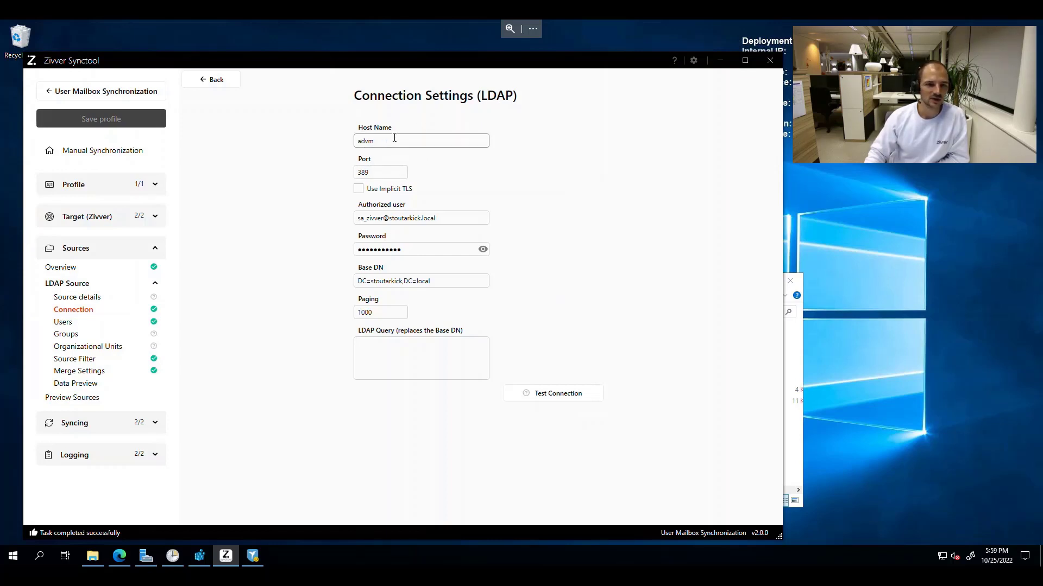
pyautogui.click(504, 118)
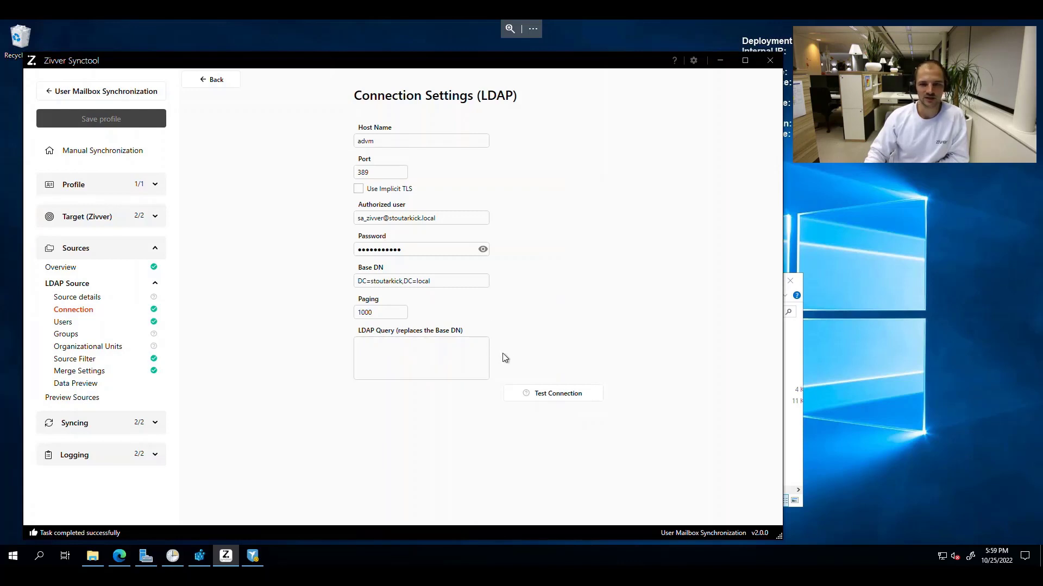
pyautogui.click(533, 401)
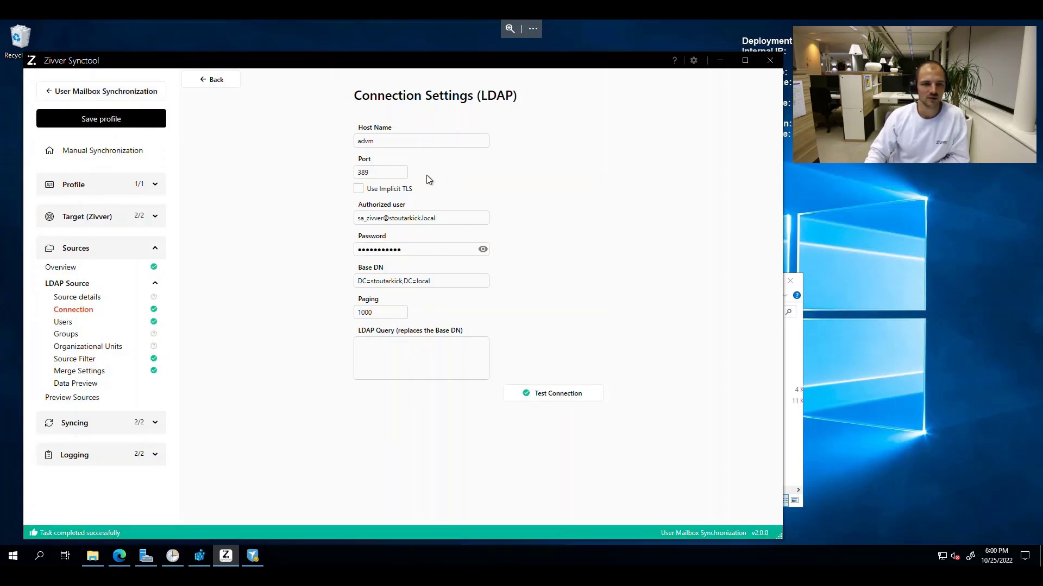
pyautogui.click(374, 142)
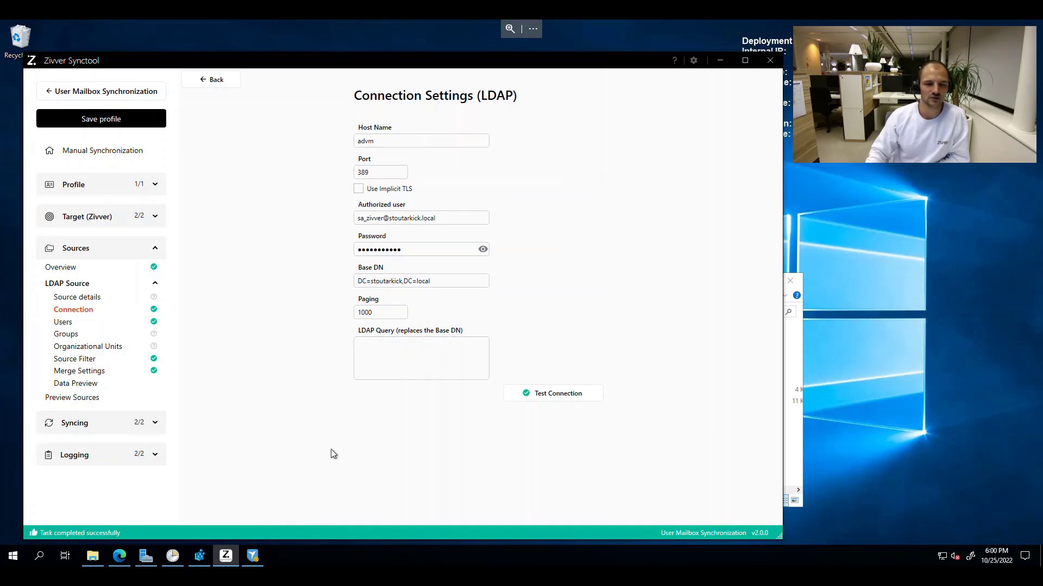
# Step: Map the Delegates field to msExchDelegateListLink in the LDAP source's user field mapping
pyautogui.click(68, 325)
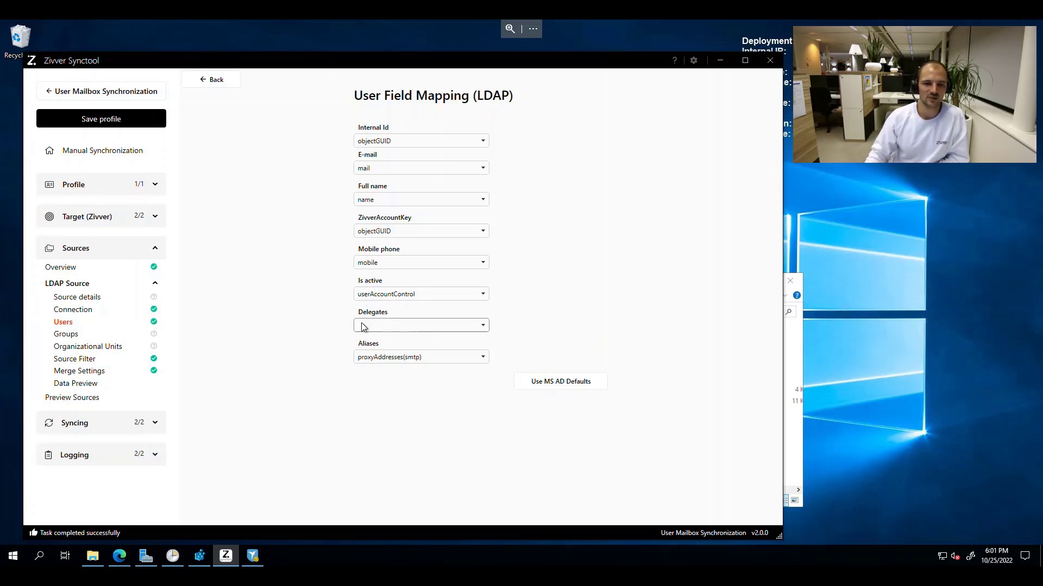
pyautogui.click(486, 325)
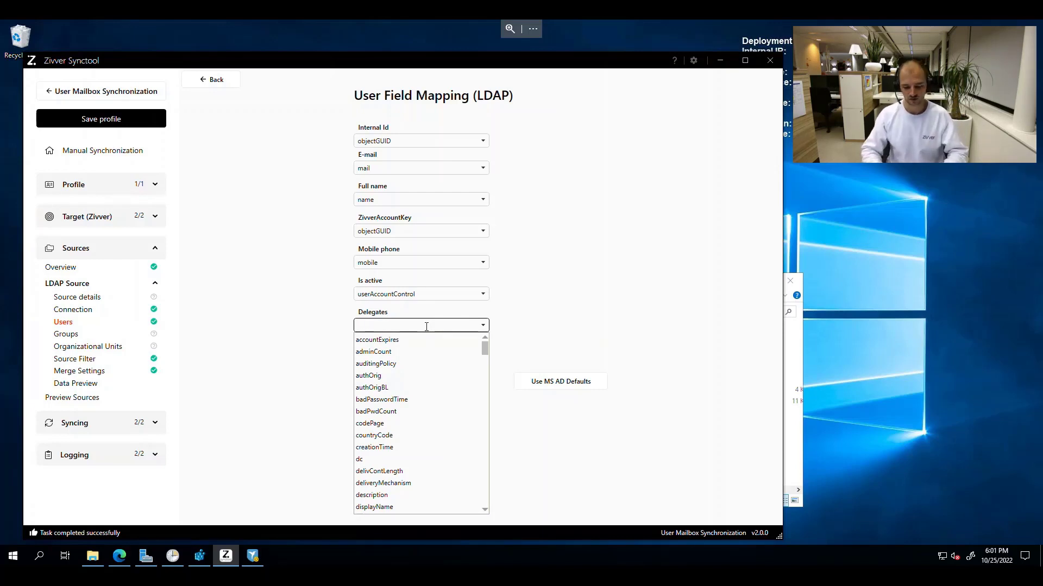
pyautogui.write('msExchDelegate')
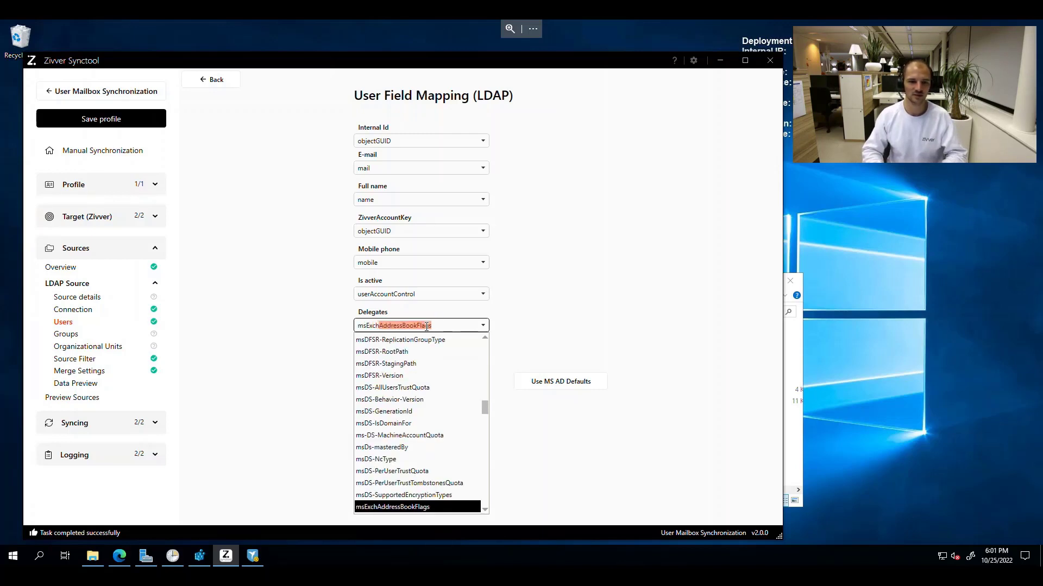
pyautogui.write('ListLink')
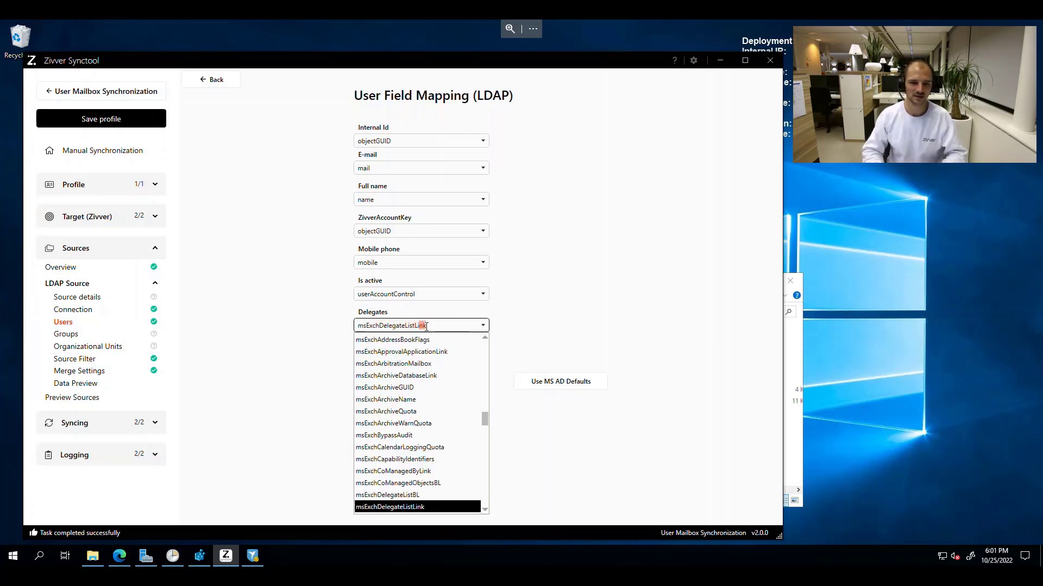
pyautogui.press('Tab')
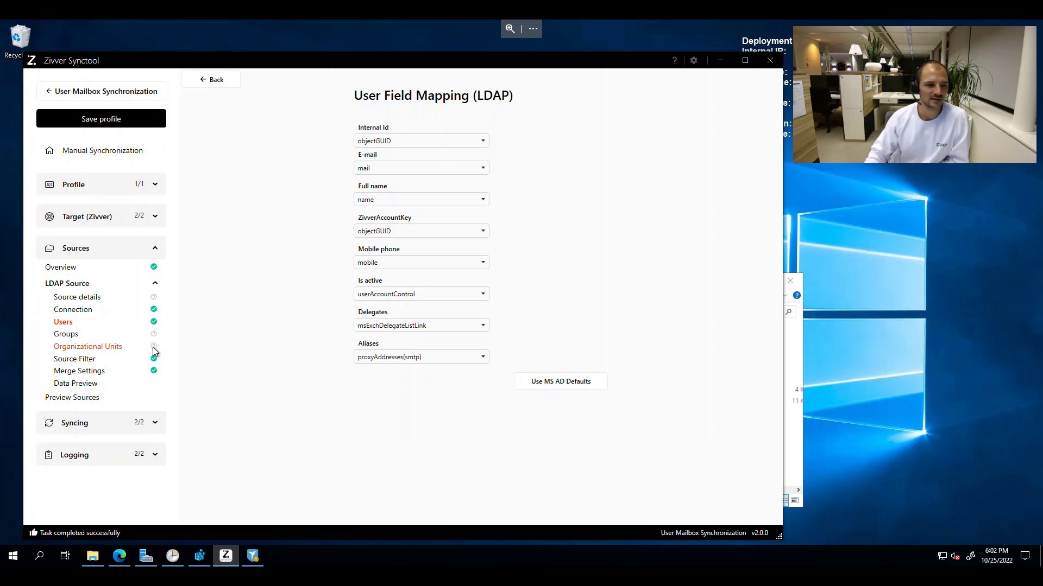
# Step: Review the LDAP source's object filter, including its filter text, and check the source merge settings
pyautogui.click(75, 362)
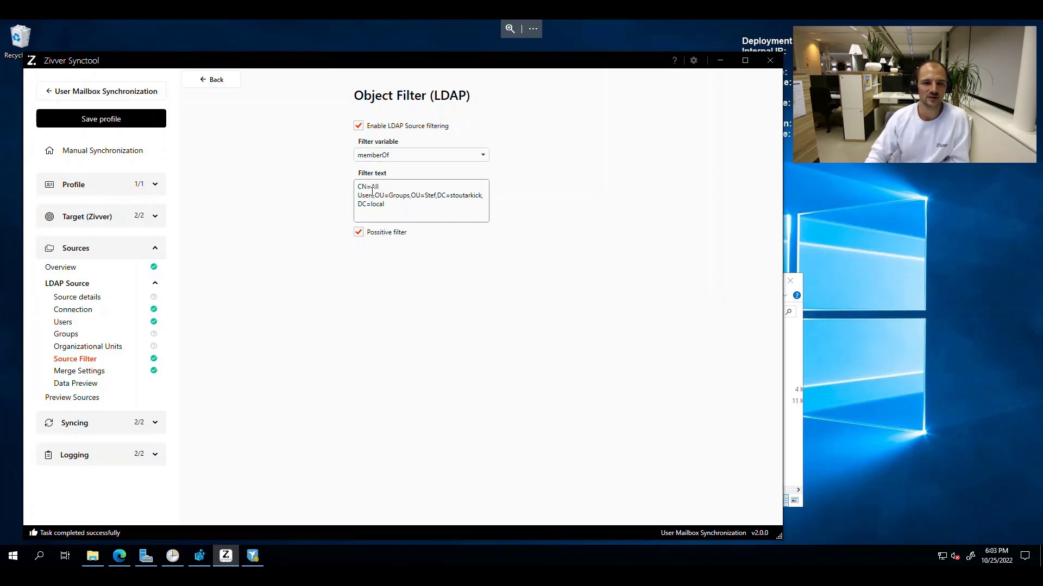
pyautogui.moveTo(372, 187); pyautogui.dragTo(374, 197)
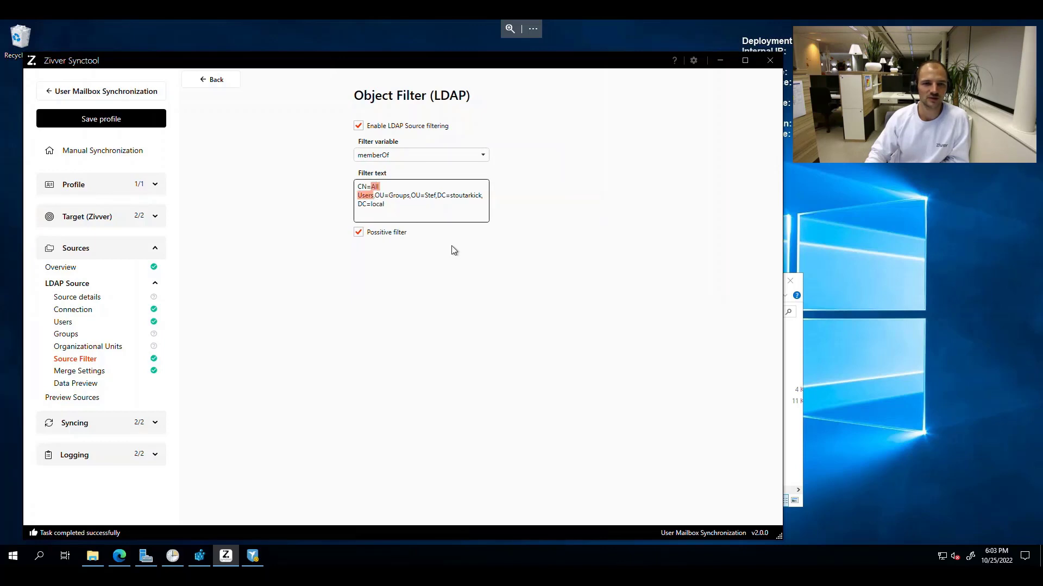
pyautogui.click(460, 284)
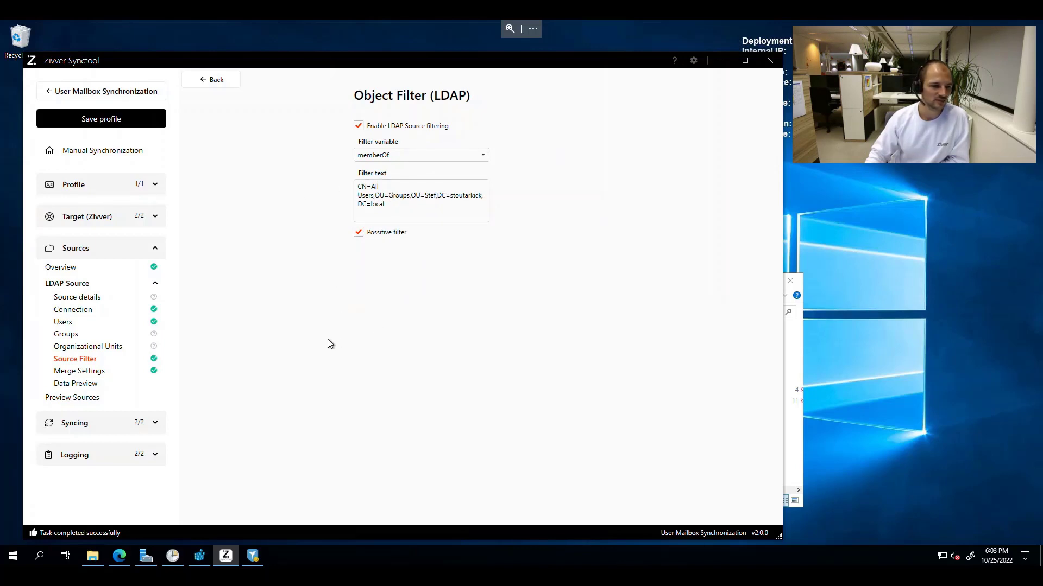
pyautogui.click(82, 372)
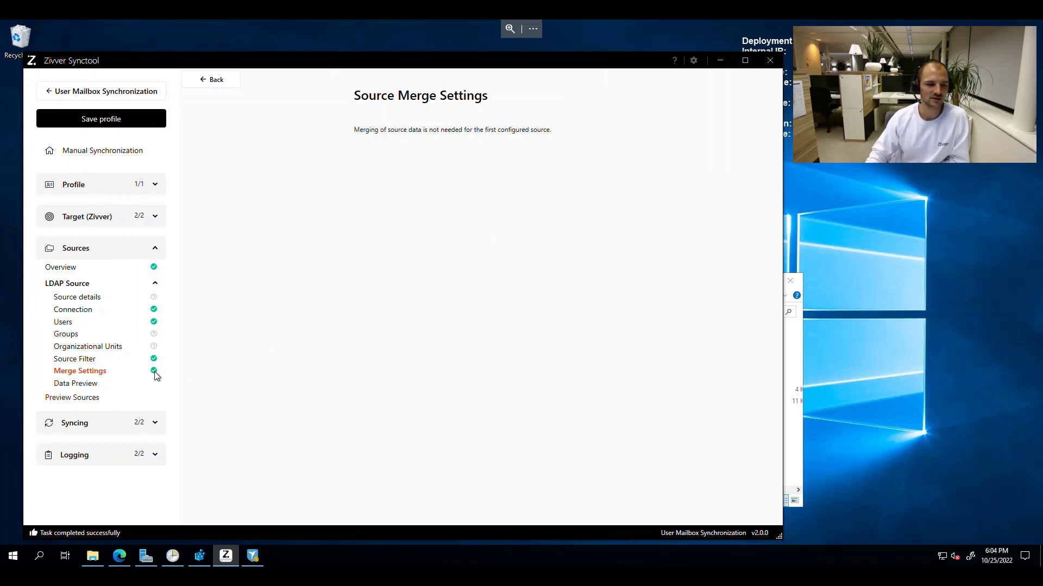
# Step: Load the LDAP source data preview and narrow the Internal Id column to reveal more user fields
pyautogui.click(78, 385)
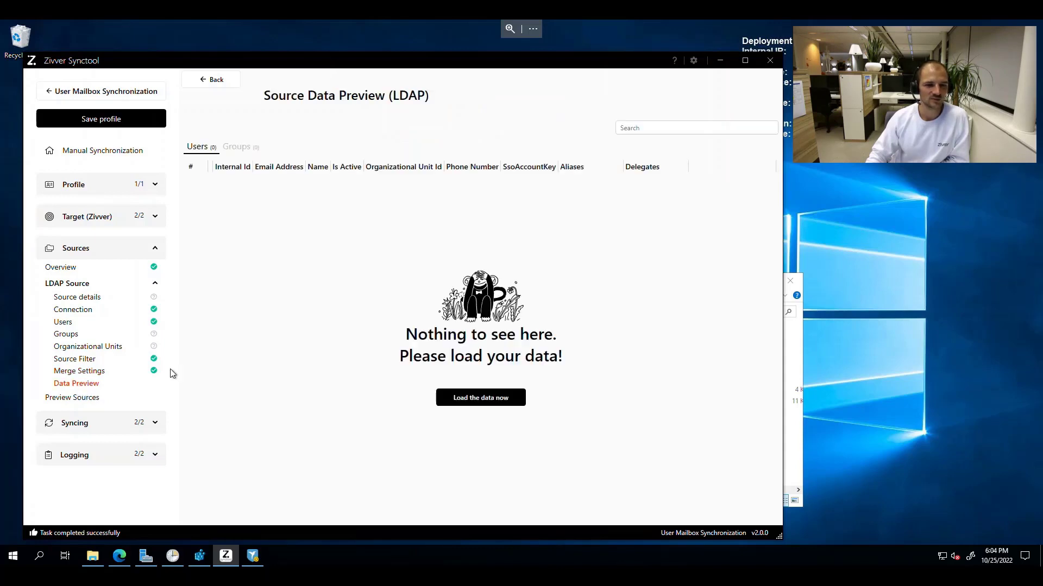
pyautogui.click(456, 399)
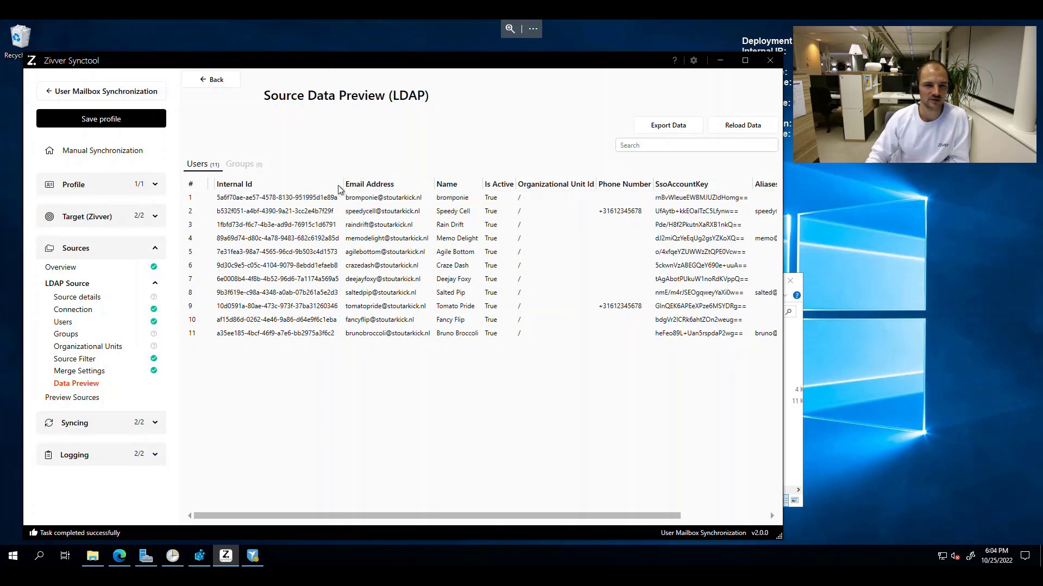
pyautogui.moveTo(344, 182); pyautogui.dragTo(272, 181)
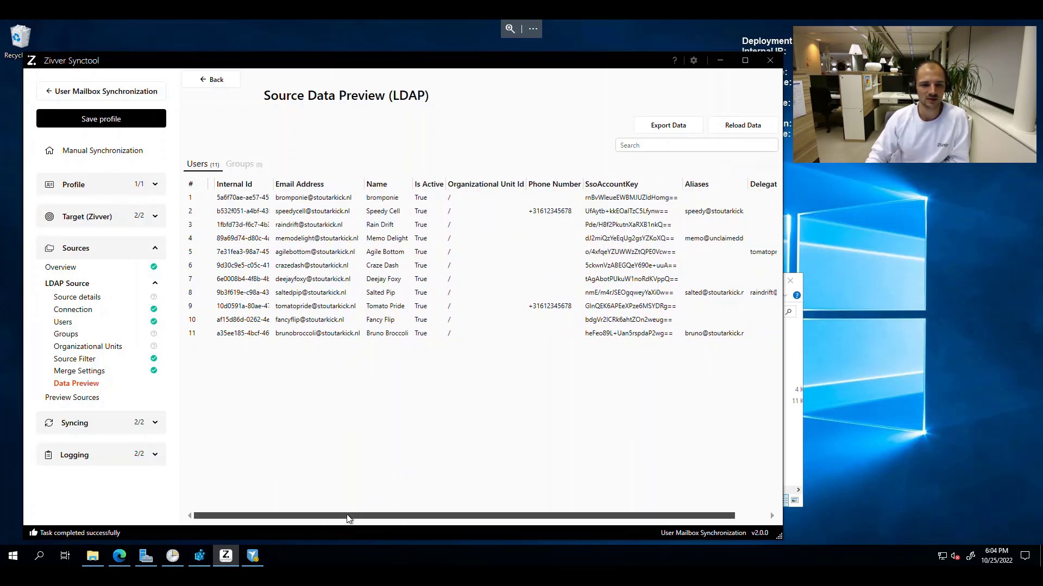
pyautogui.moveTo(347, 519)
pyautogui.mouseDown()
pyautogui.moveTo(411, 525)
pyautogui.moveTo(336, 522)
pyautogui.mouseUp()
# Step: Search the LDAP source data preview for "rain" and clear the search again
pyautogui.click(653, 144)
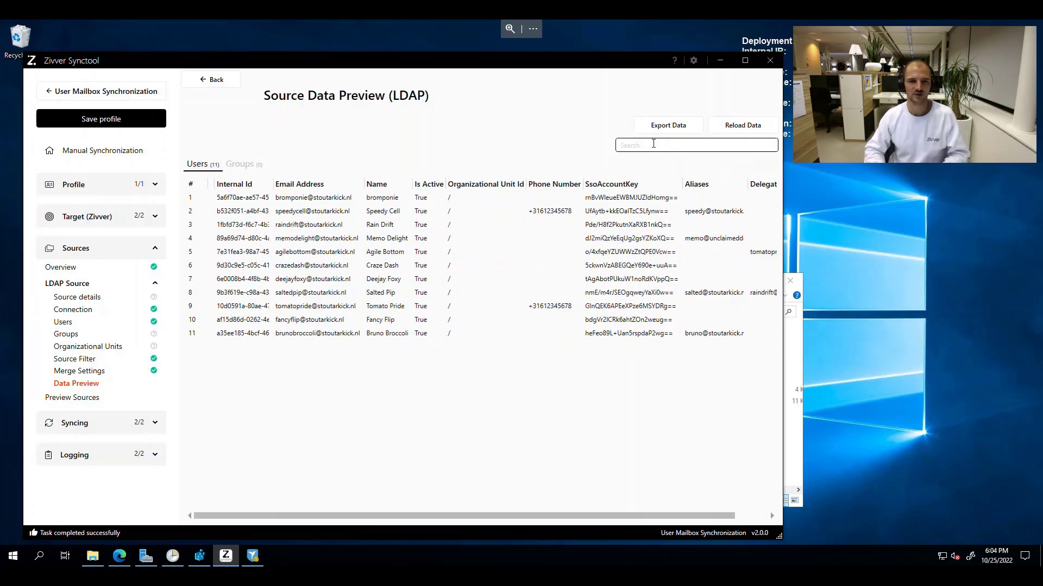
pyautogui.write('rain')
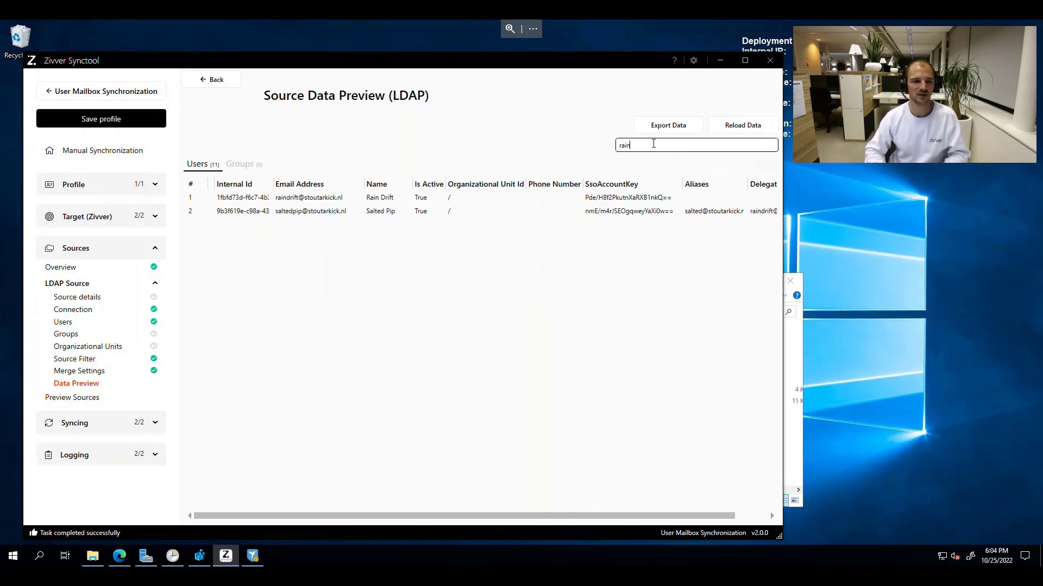
pyautogui.press('BackSpace')
pyautogui.press('BackSpace')
pyautogui.press('BackSpace')
pyautogui.press('BackSpace')
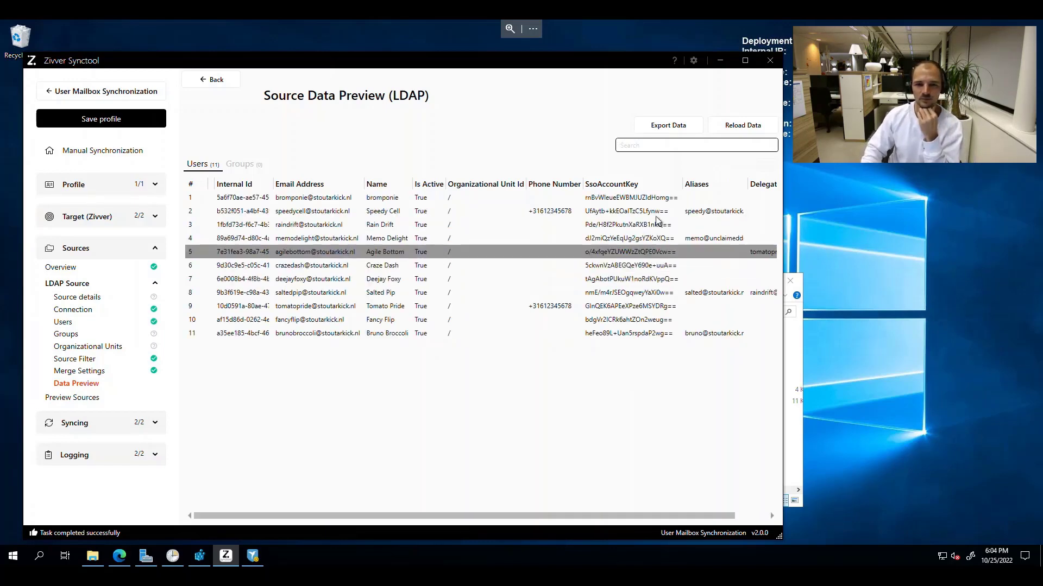
# Step: Sort the previewed users by Aliases and by Delegates, each in descending order, to check the populated values
pyautogui.click(714, 213)
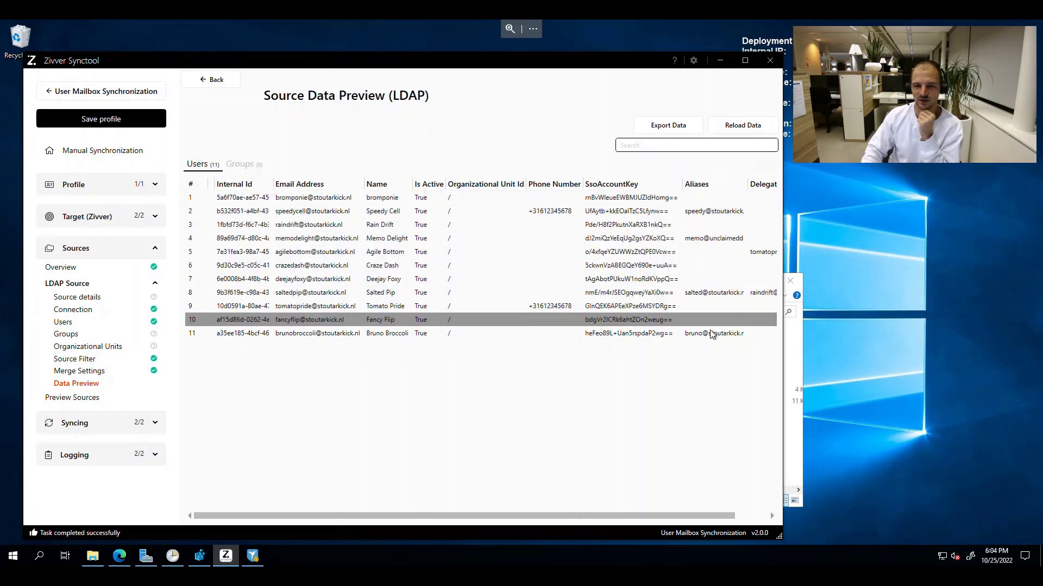
pyautogui.click(699, 184)
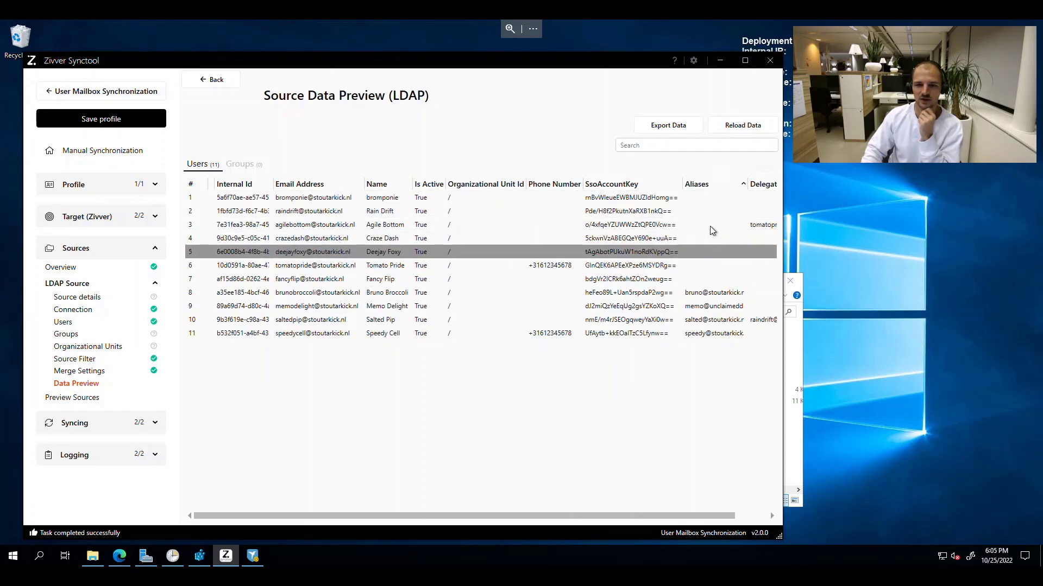
pyautogui.click(700, 184)
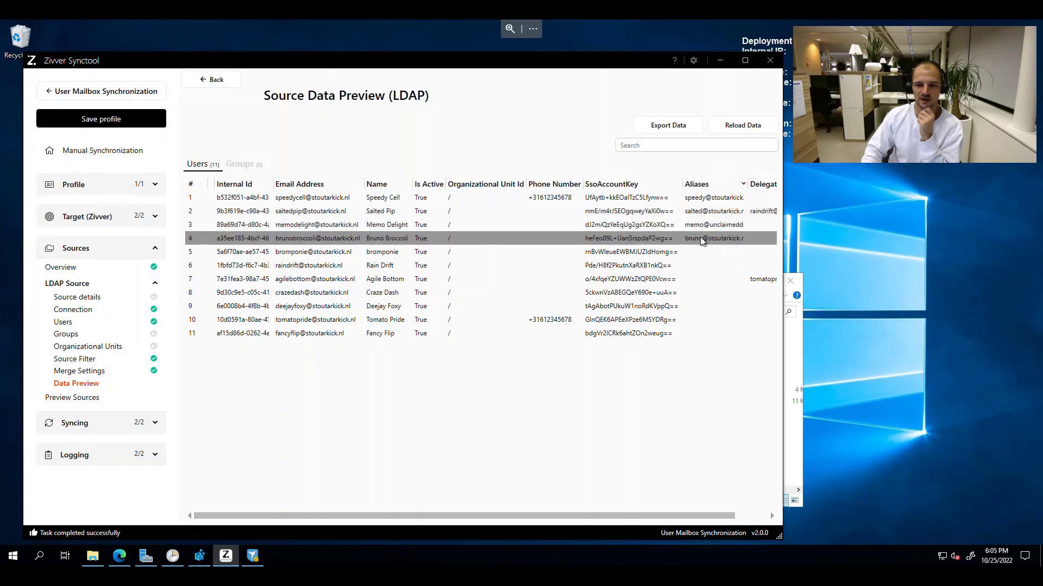
pyautogui.moveTo(533, 520); pyautogui.dragTo(566, 520)
pyautogui.click(739, 185)
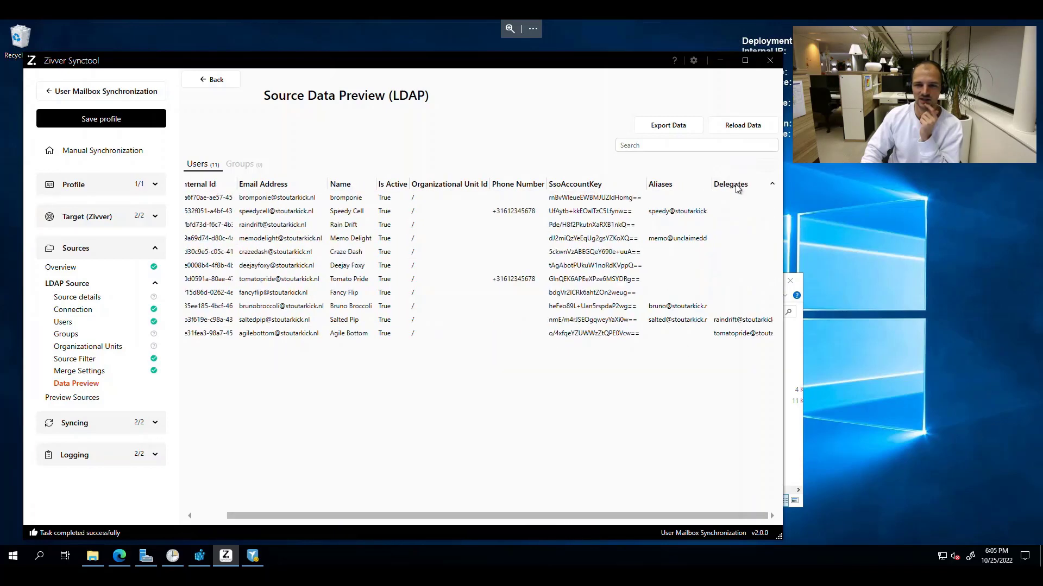
pyautogui.click(740, 185)
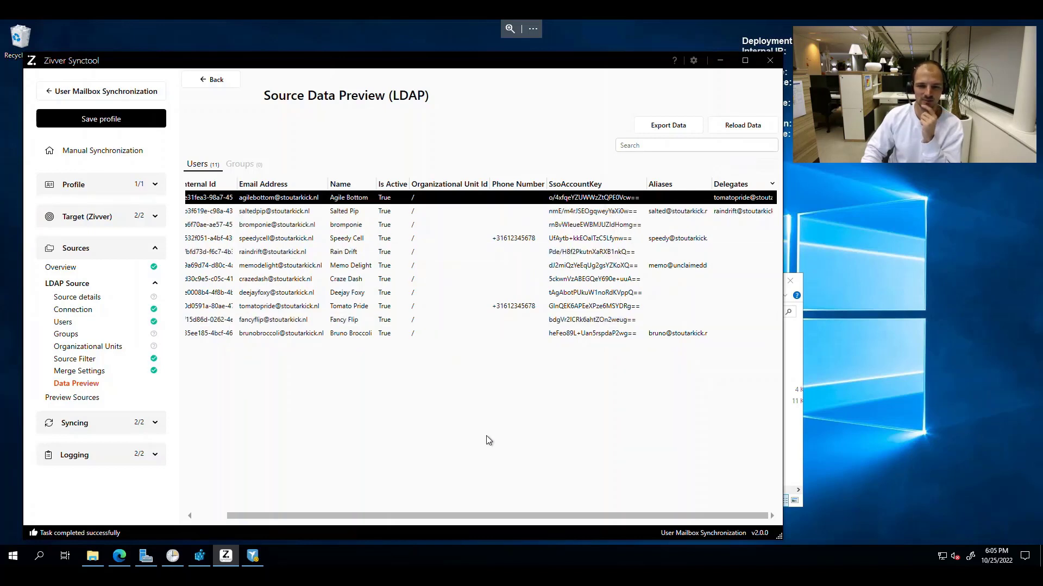
# Step: View the full attribute details of the first previewed user and close them again
pyautogui.moveTo(325, 517); pyautogui.dragTo(246, 520)
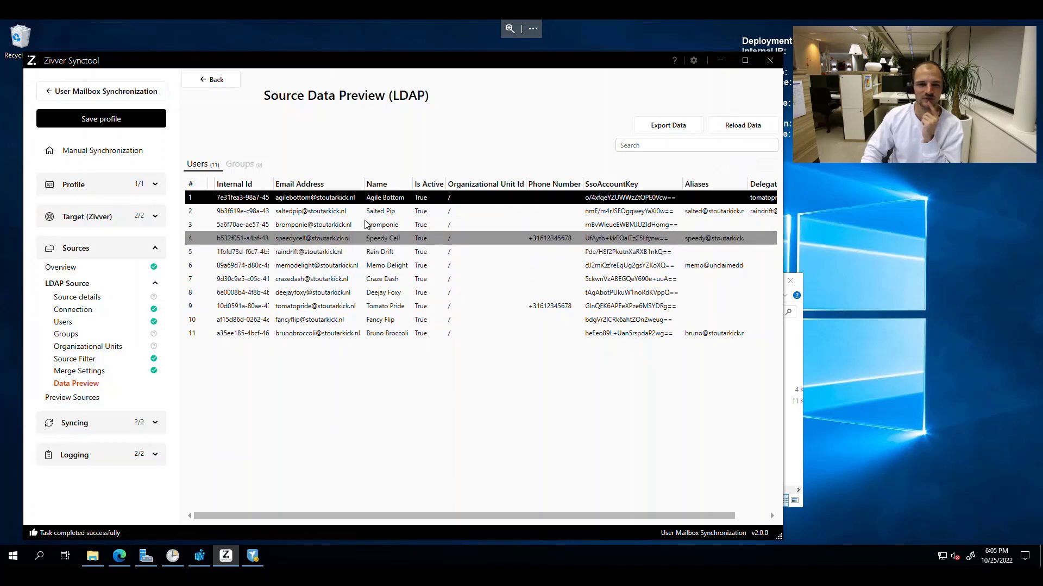
pyautogui.doubleClick(304, 198)
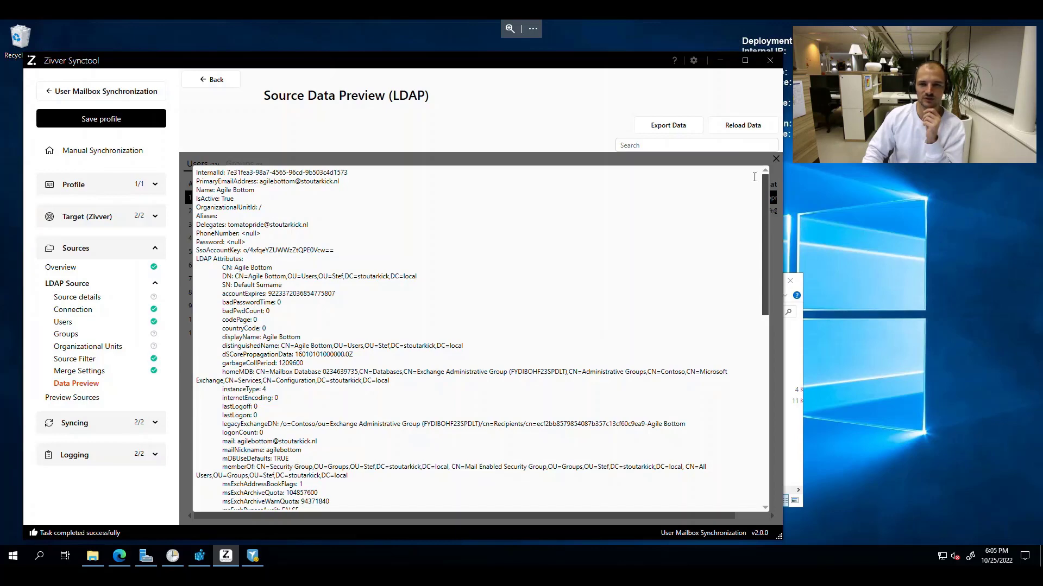
pyautogui.click(776, 158)
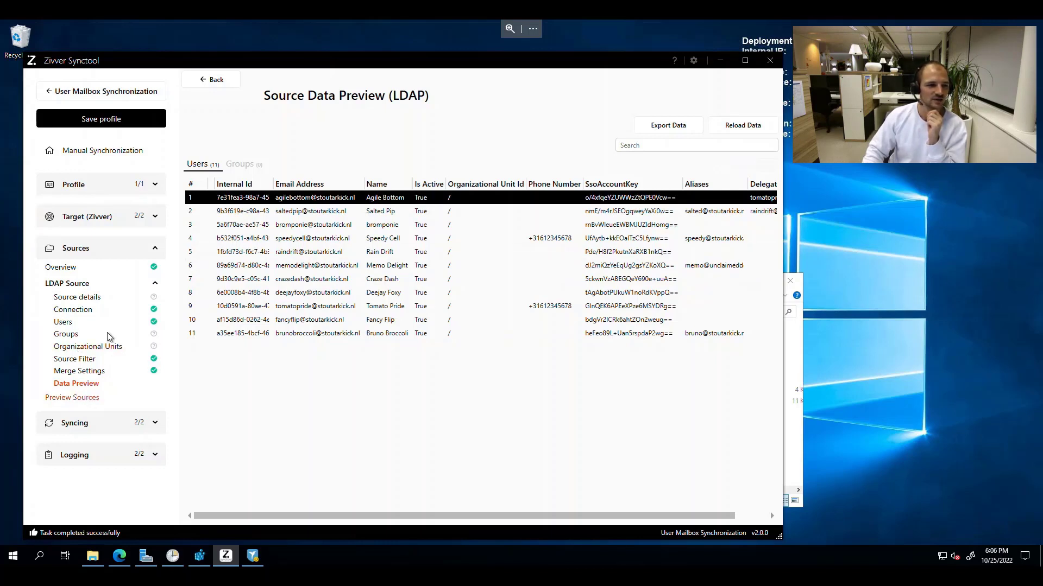
# Step: Collapse the LDAP source settings and load the combined data preview of all sources
pyautogui.click(116, 288)
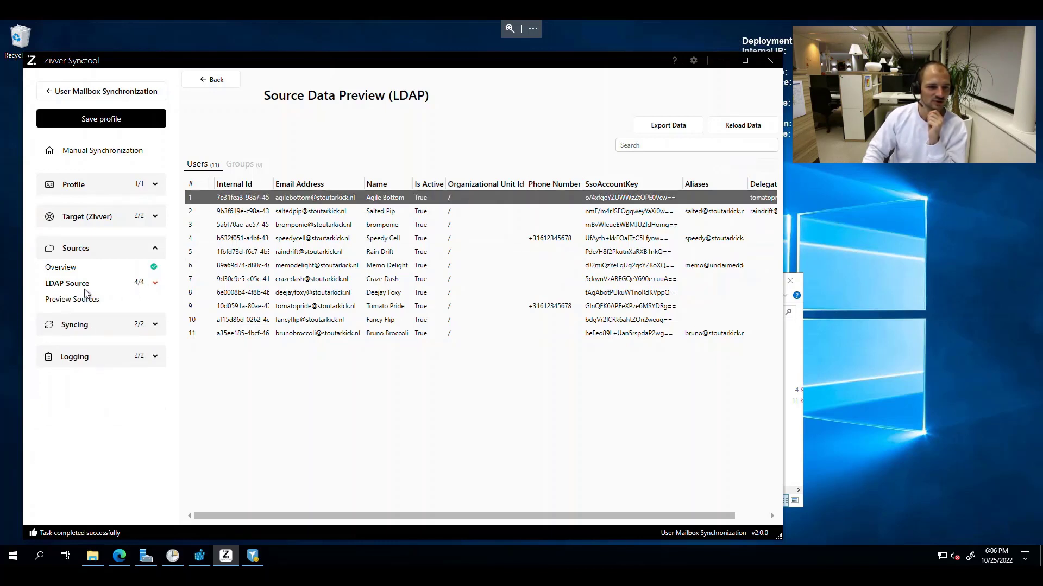
pyautogui.click(80, 302)
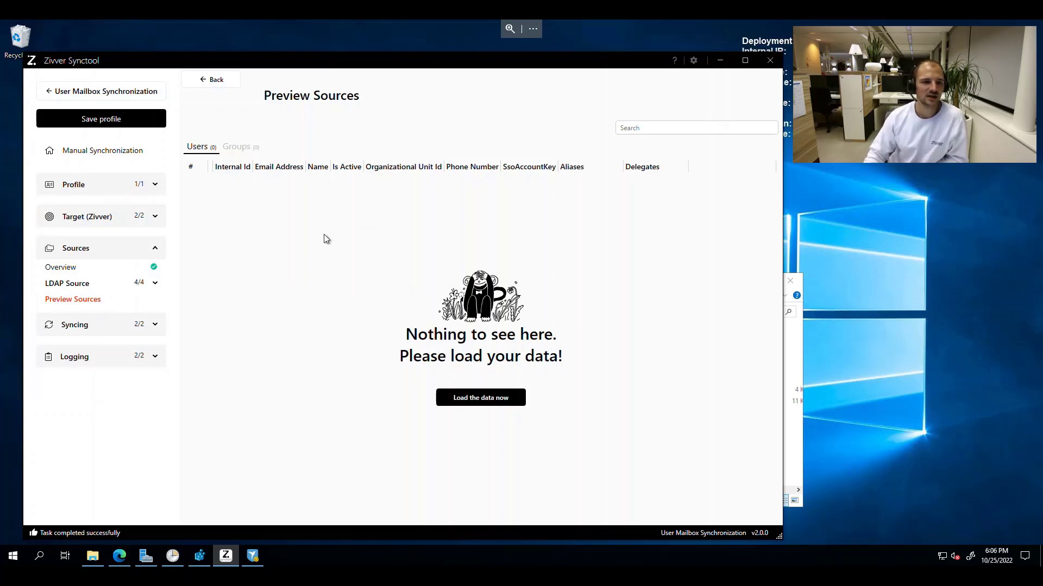
pyautogui.click(481, 404)
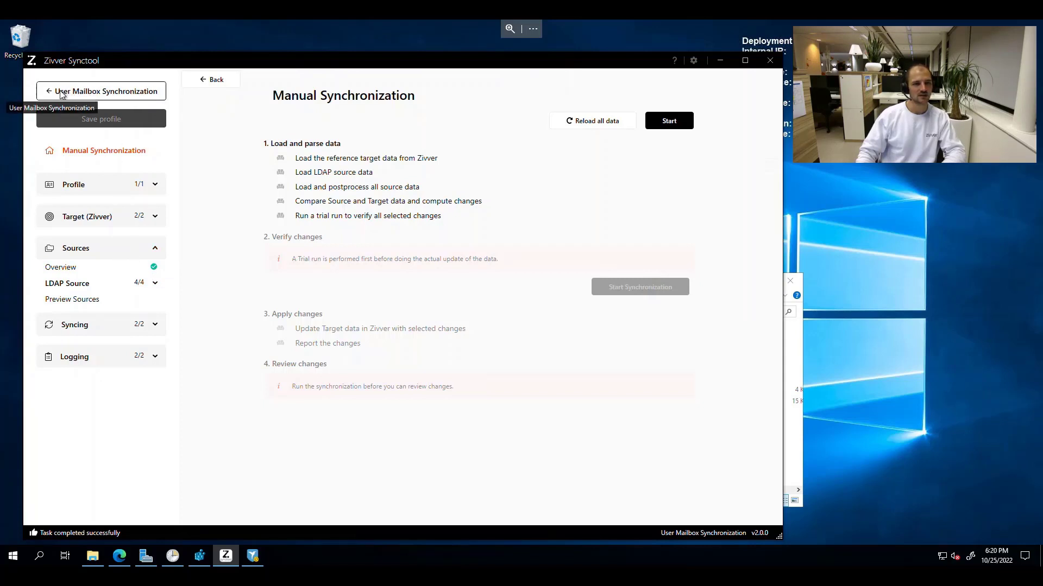
# Step: Switch to the Shared Mailbox Synchronization profile and review its Exchange source details
pyautogui.click(112, 97)
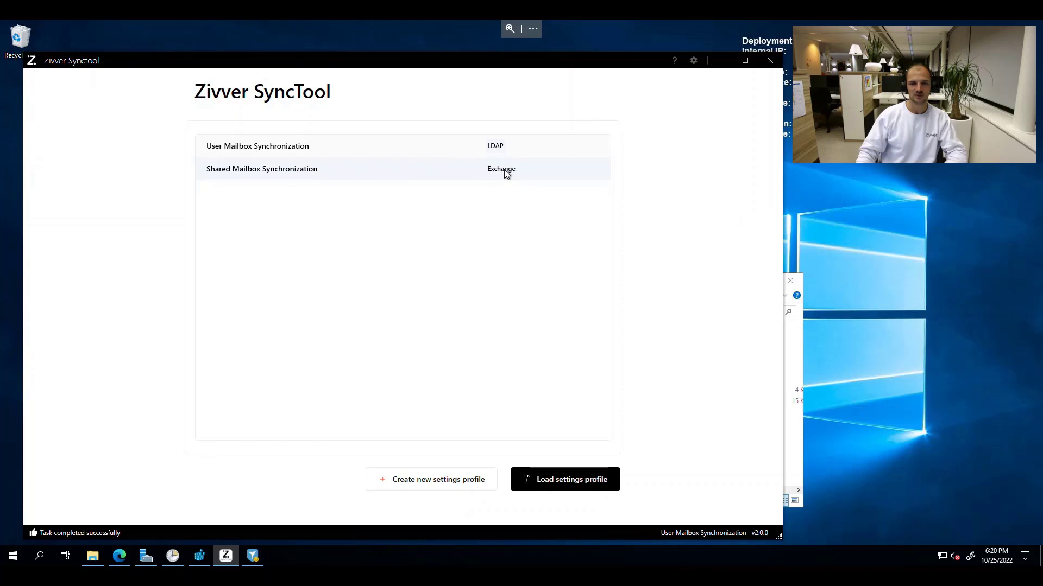
pyautogui.click(230, 170)
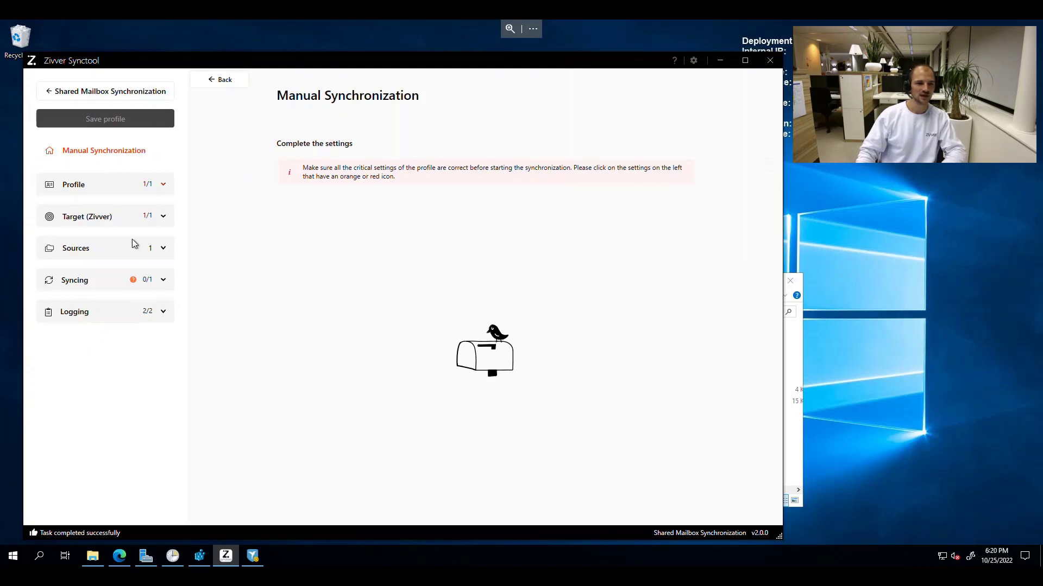
pyautogui.click(164, 251)
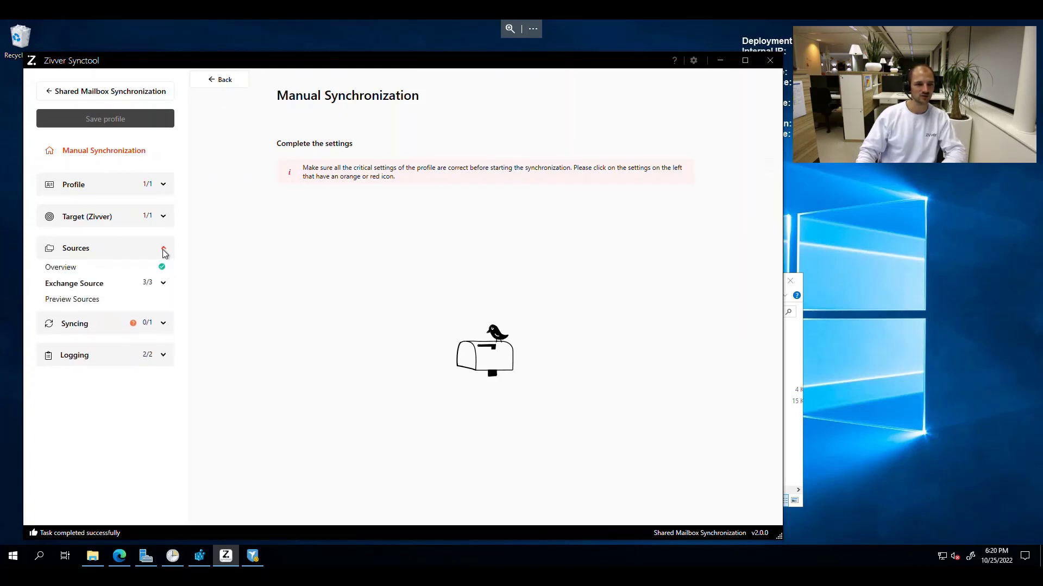
pyautogui.click(164, 284)
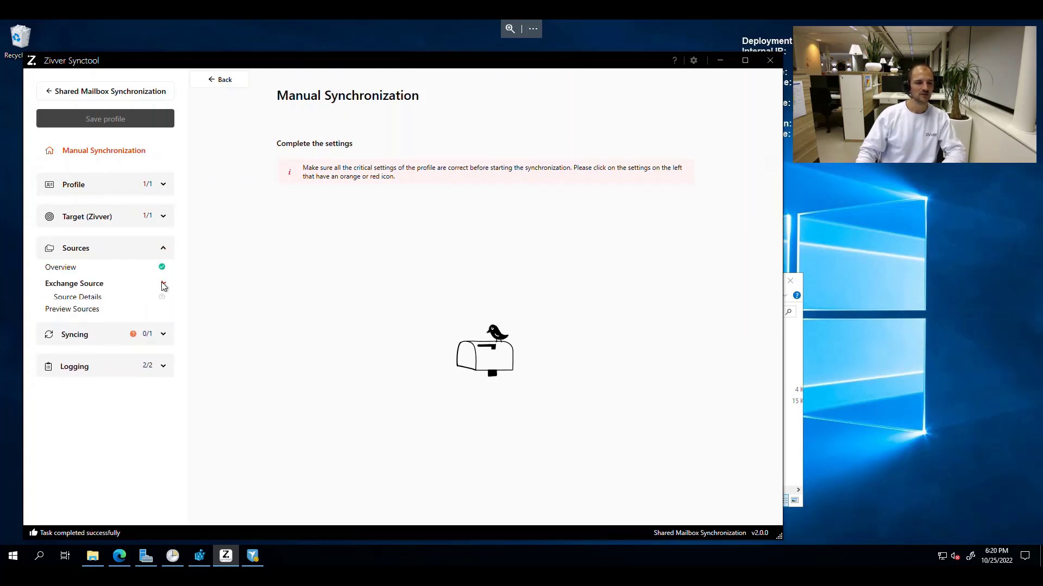
pyautogui.click(84, 300)
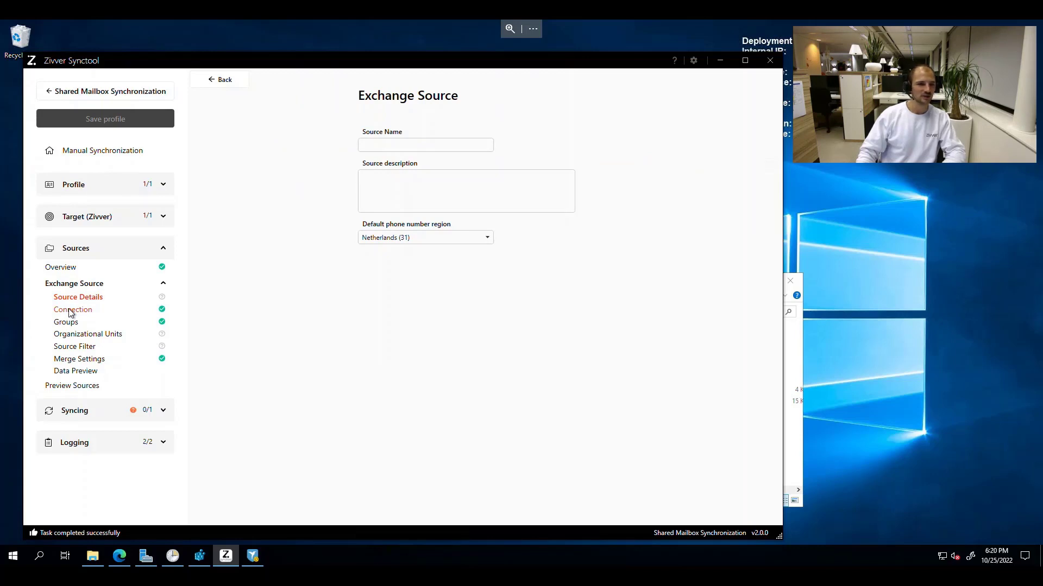
# Step: Review and test the Exchange source's on-premise connection, and examine its group field mapping and synchronized mailbox types
pyautogui.click(72, 310)
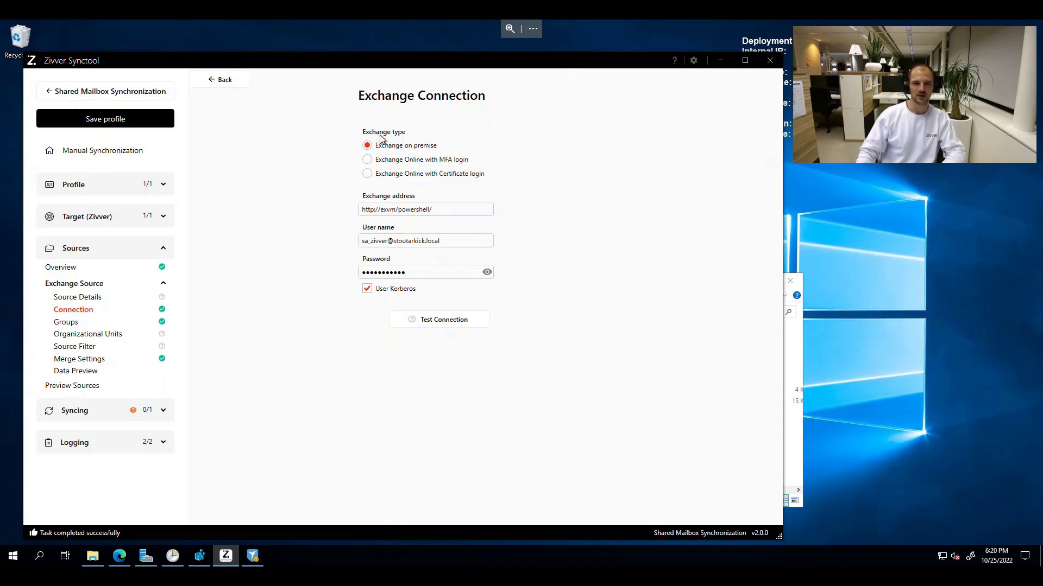
pyautogui.click(465, 211)
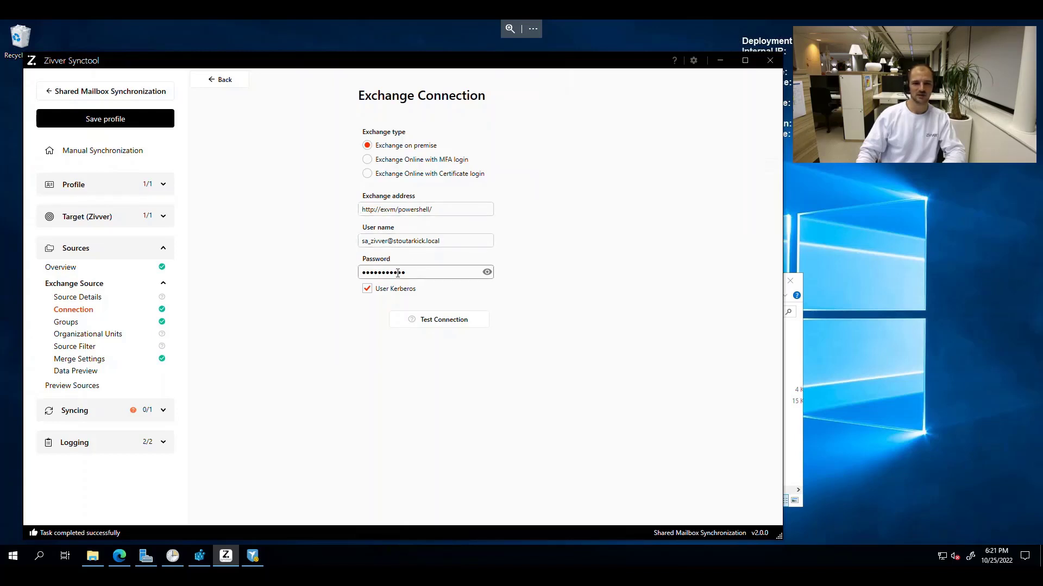
pyautogui.click(409, 320)
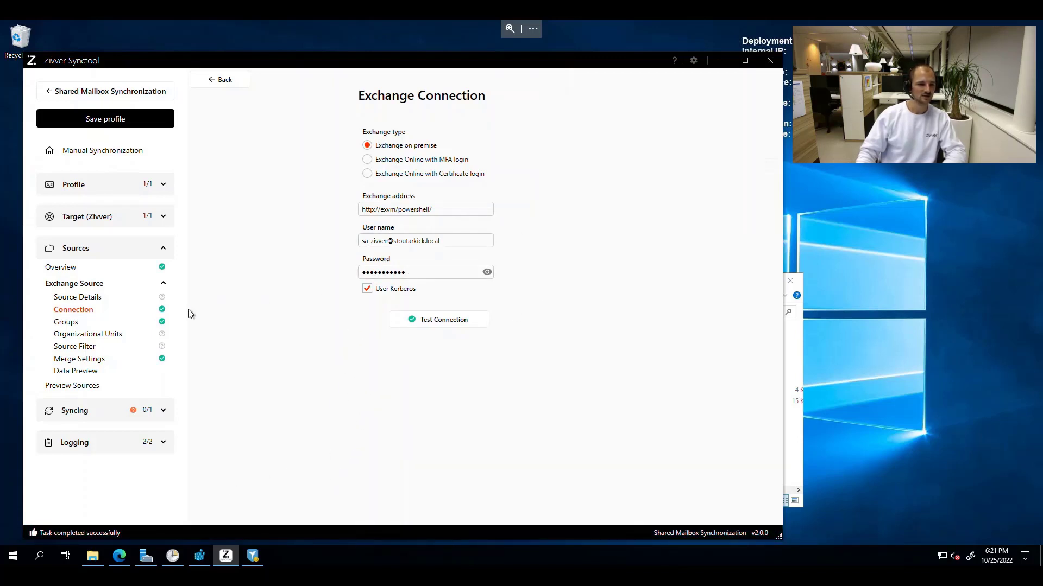
pyautogui.click(68, 323)
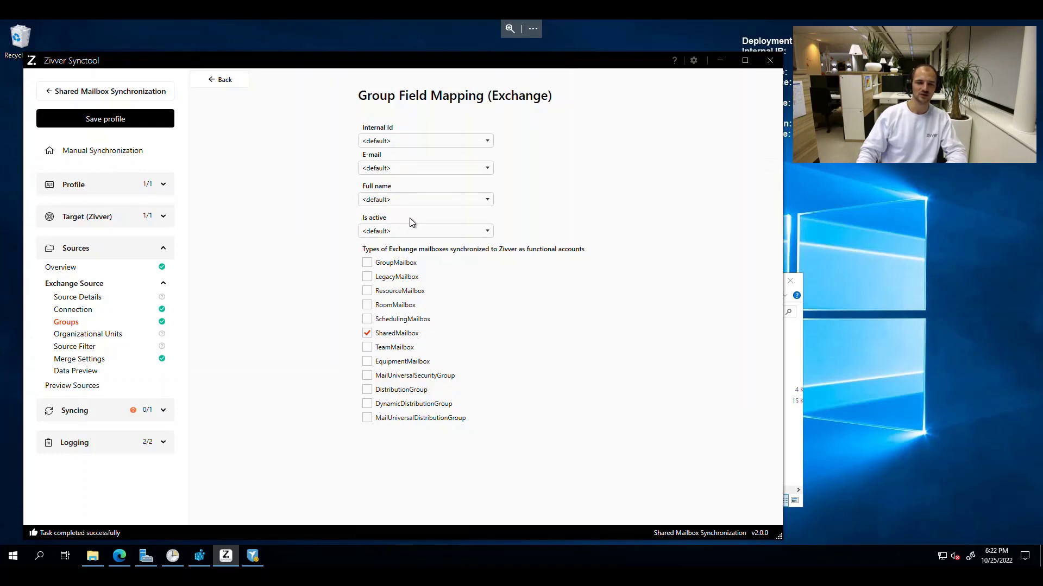
# Step: Load the Exchange source's data preview and narrow the Aliases column to bring the Members column into view
pyautogui.click(76, 371)
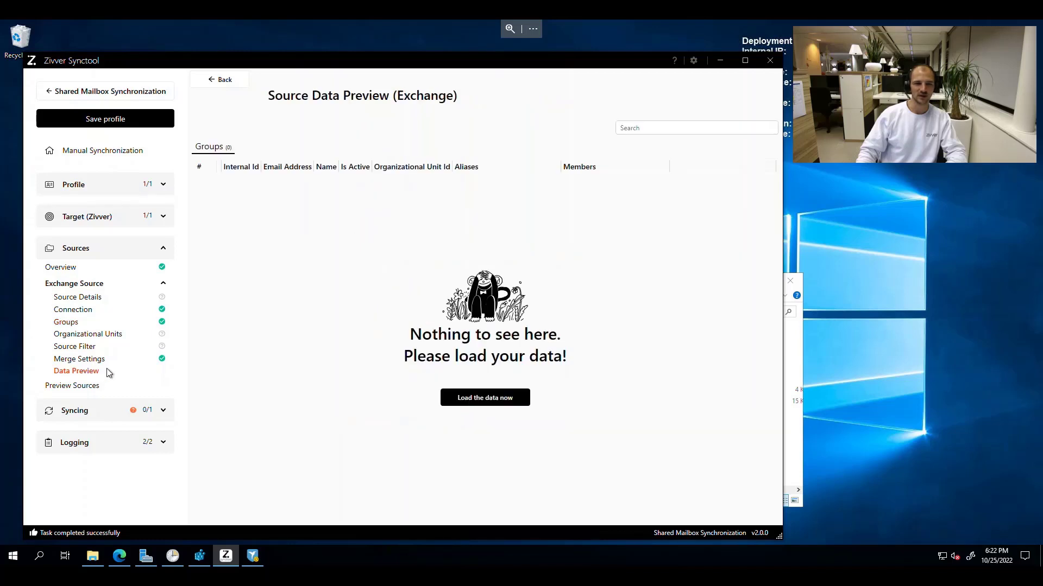
pyautogui.click(490, 400)
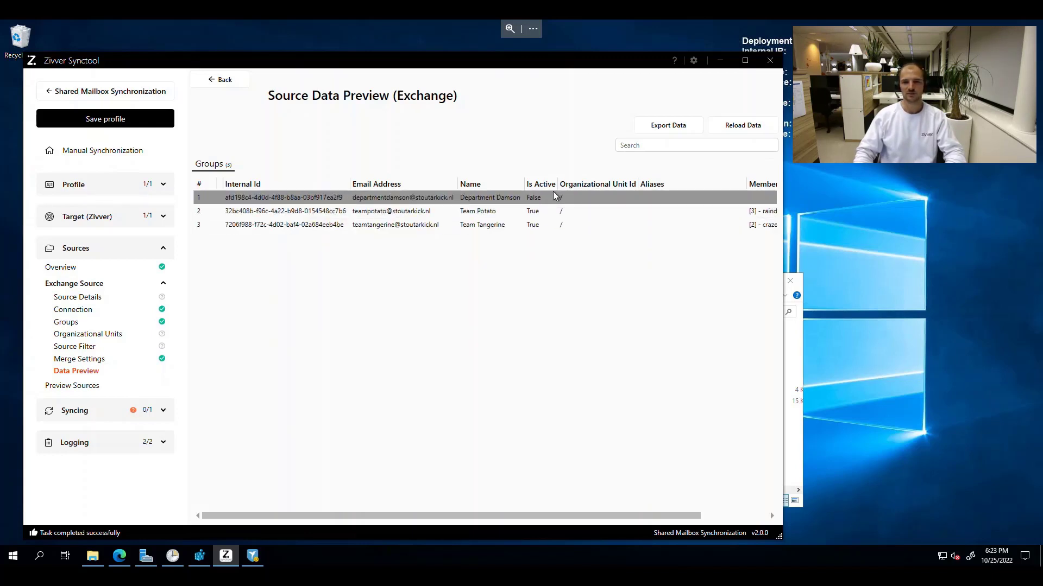
pyautogui.moveTo(742, 183); pyautogui.dragTo(678, 184)
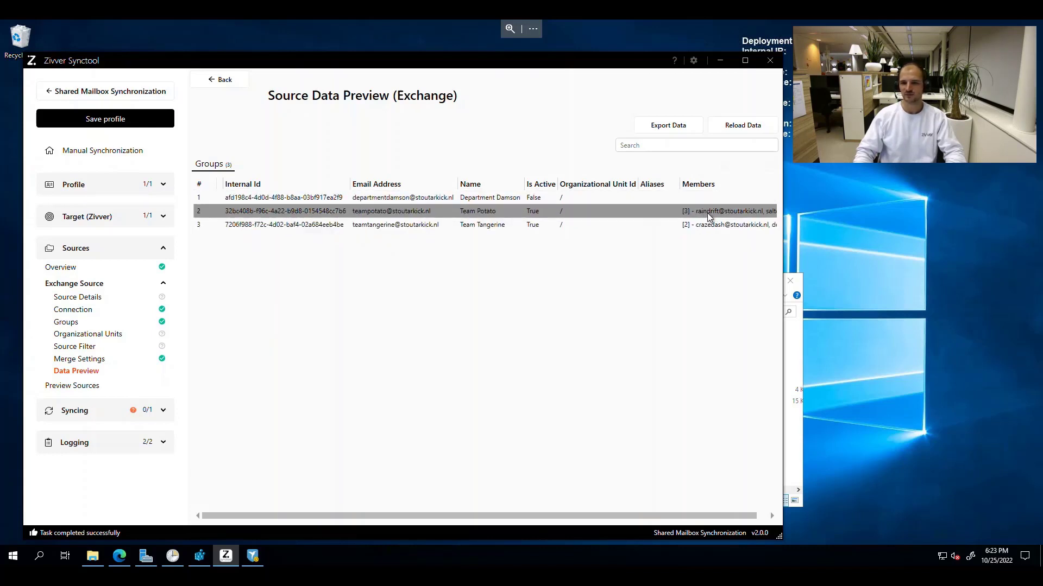
# Step: Examine the full attribute details of the Team Potato shared mailbox, including its members, name and active status, and close them
pyautogui.click(412, 214)
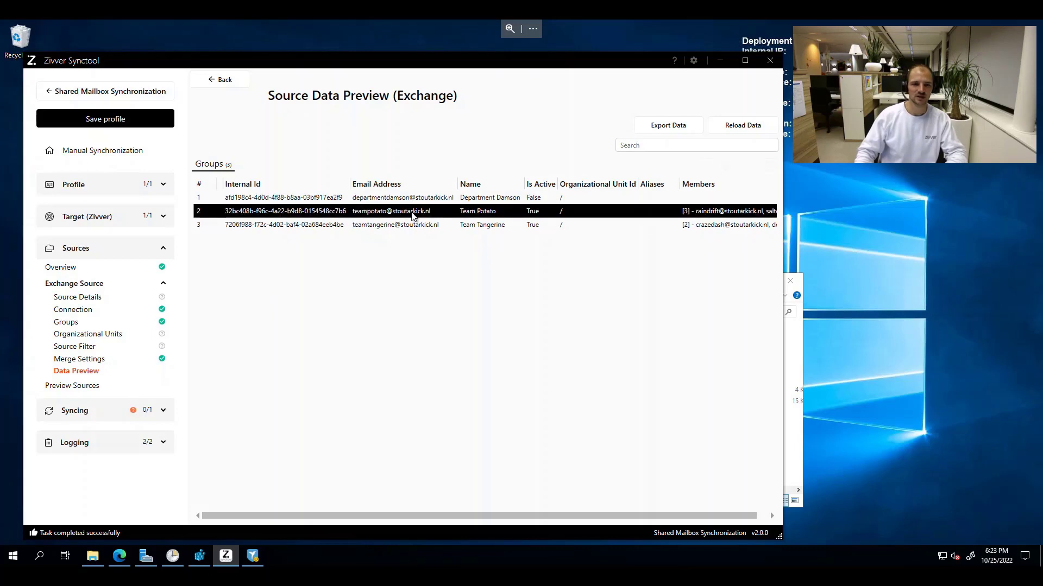
pyautogui.doubleClick(412, 213)
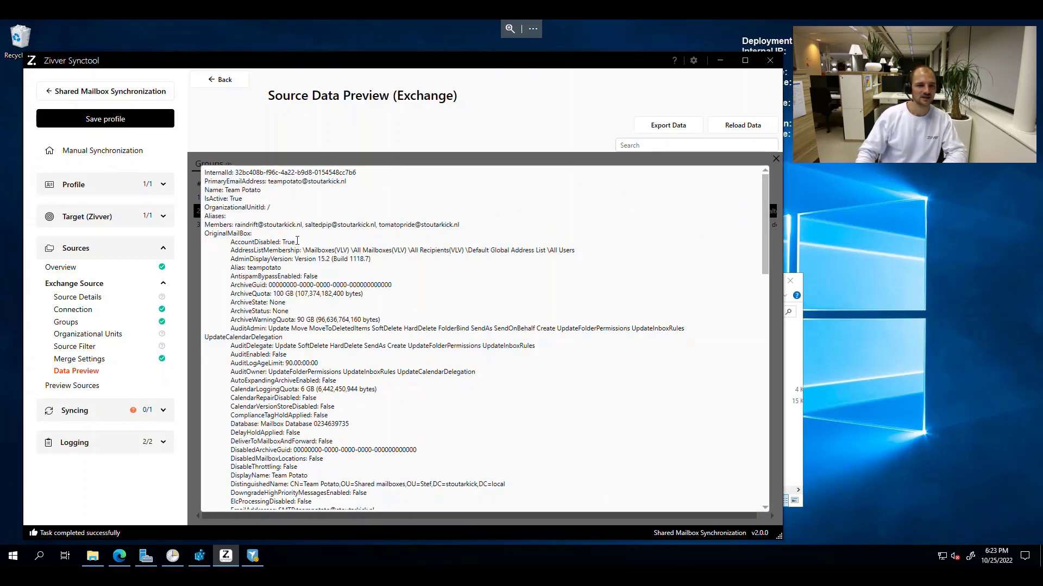
pyautogui.moveTo(237, 224); pyautogui.dragTo(473, 225)
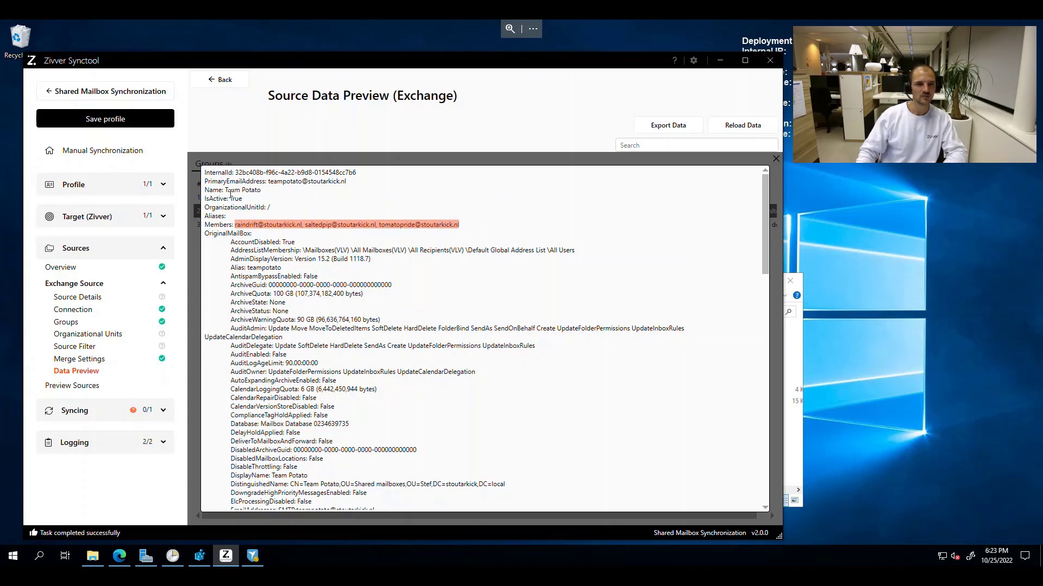
pyautogui.moveTo(226, 190); pyautogui.dragTo(247, 203)
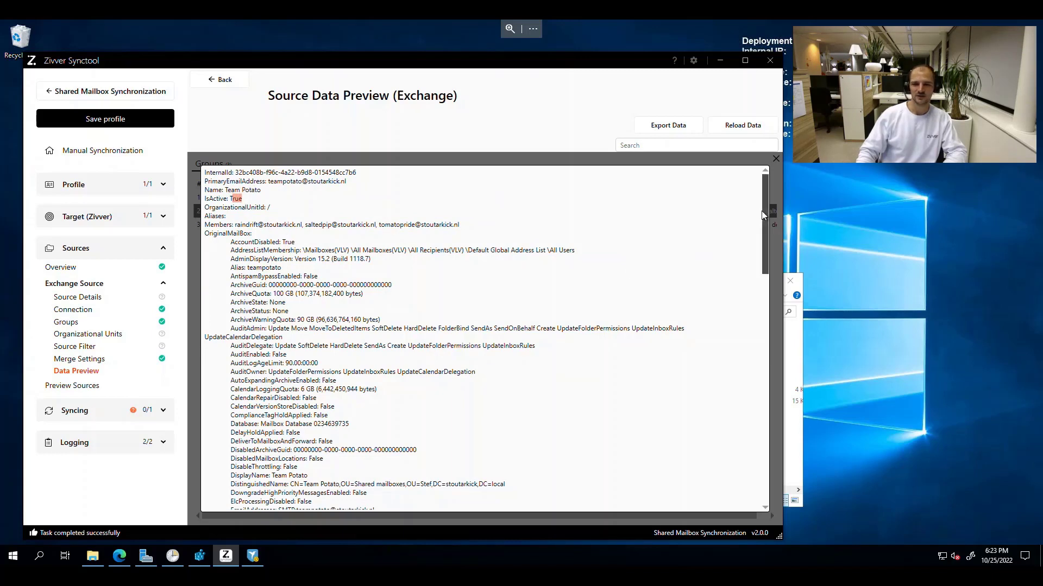
pyautogui.moveTo(256, 265); pyautogui.dragTo(328, 391)
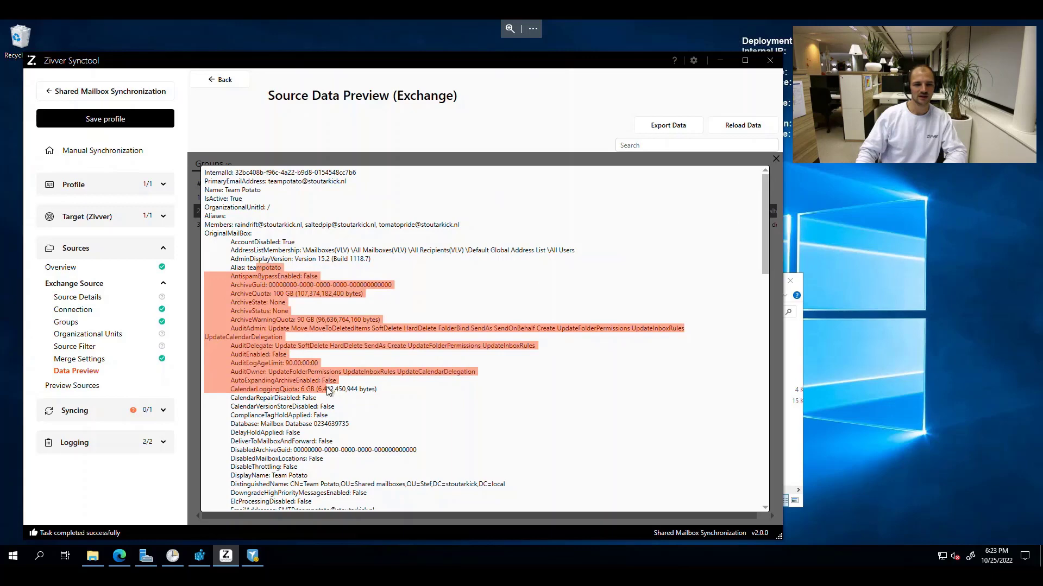
pyautogui.click(465, 298)
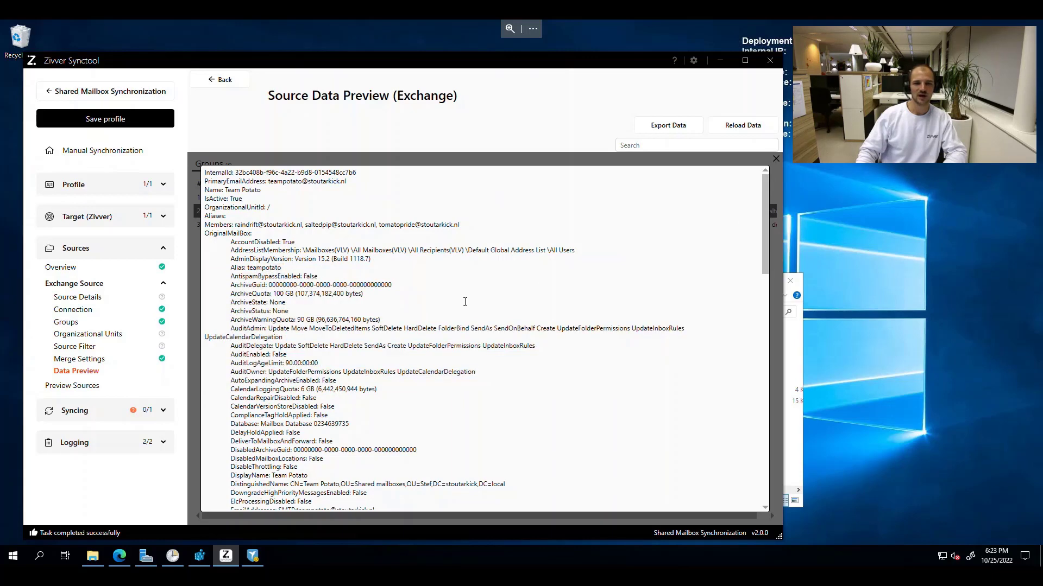
pyautogui.click(775, 159)
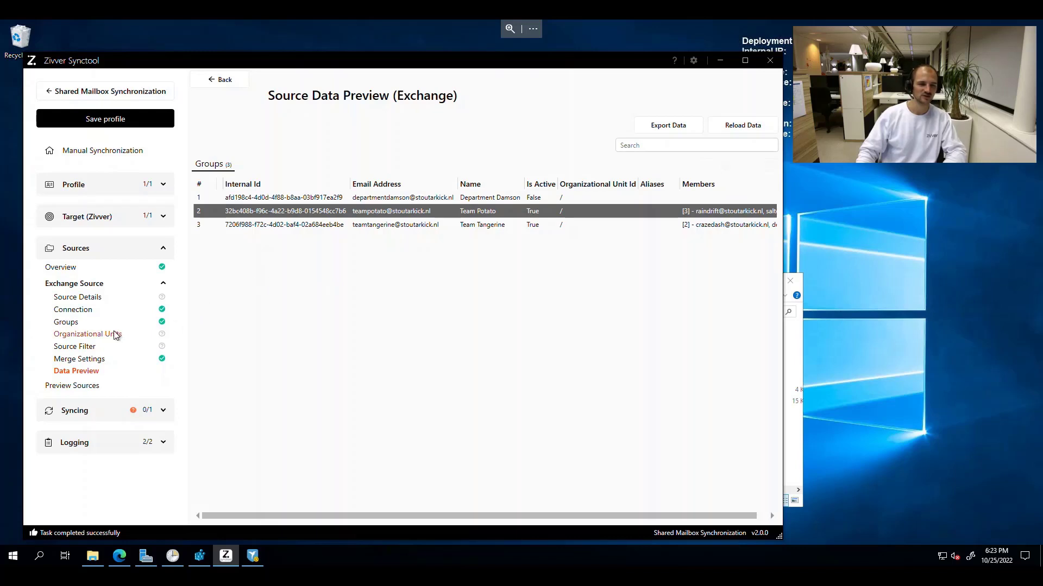
# Step: Return to the Exchange group field mapping and browse the attributes available for Full name
pyautogui.click(66, 323)
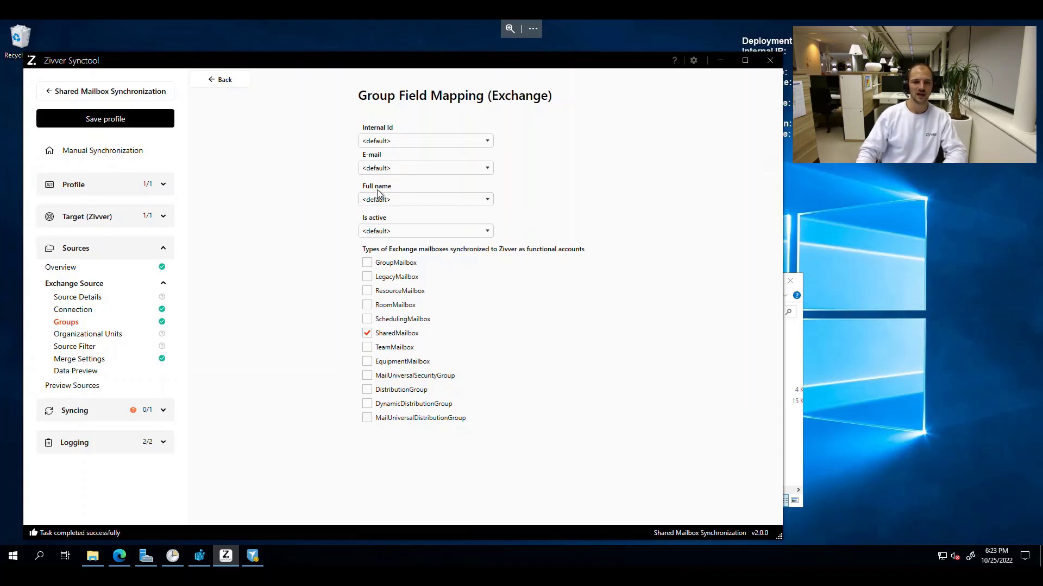
pyautogui.click(488, 200)
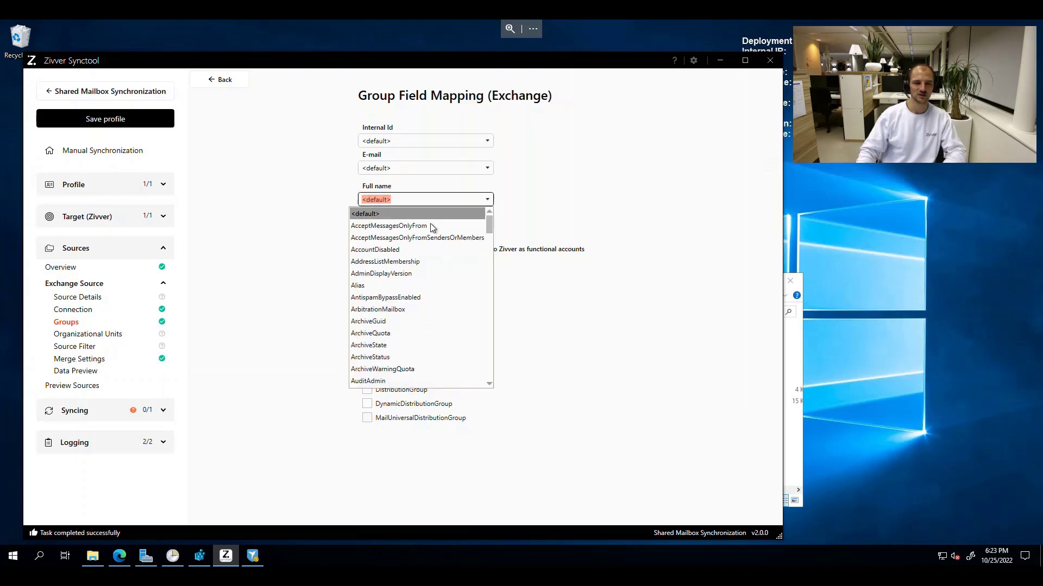
pyautogui.scroll(-9, 426, 312)
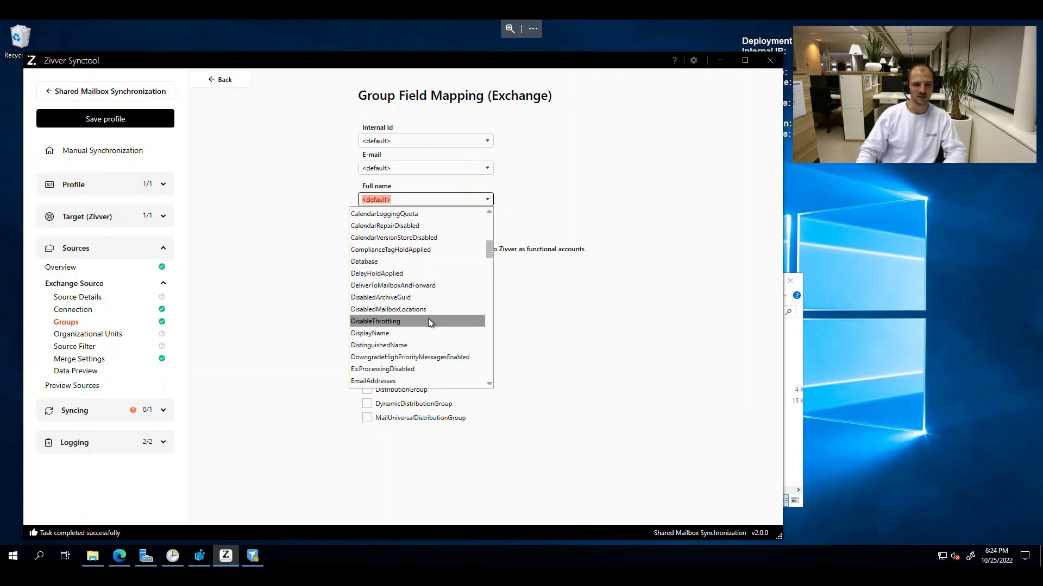
pyautogui.scroll(-2, 428, 319)
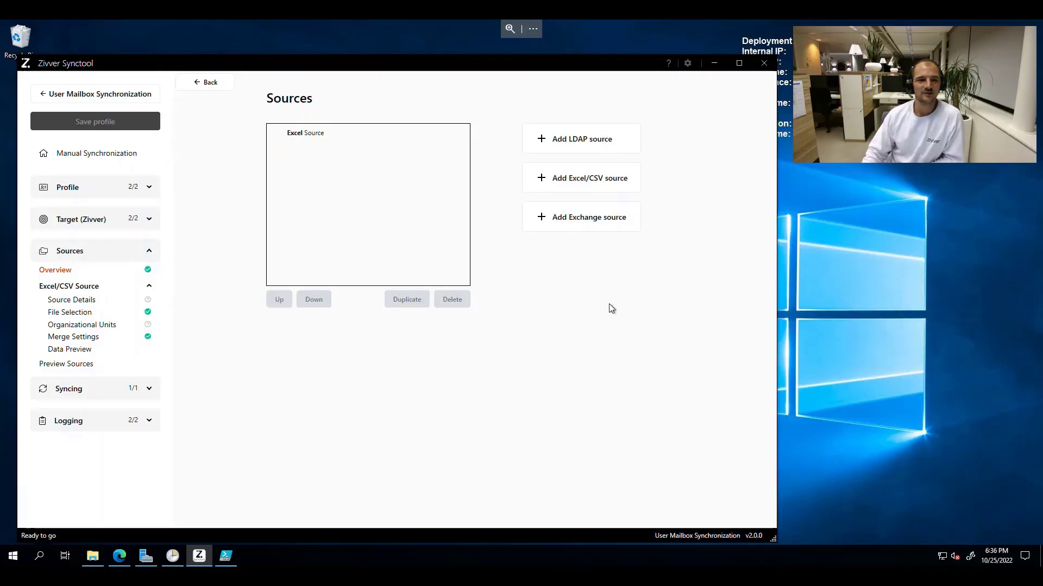
# Step: Review the Excel/CSV source file of the User Mailbox Synchronization profile and load the preview of its sources
pyautogui.click(342, 140)
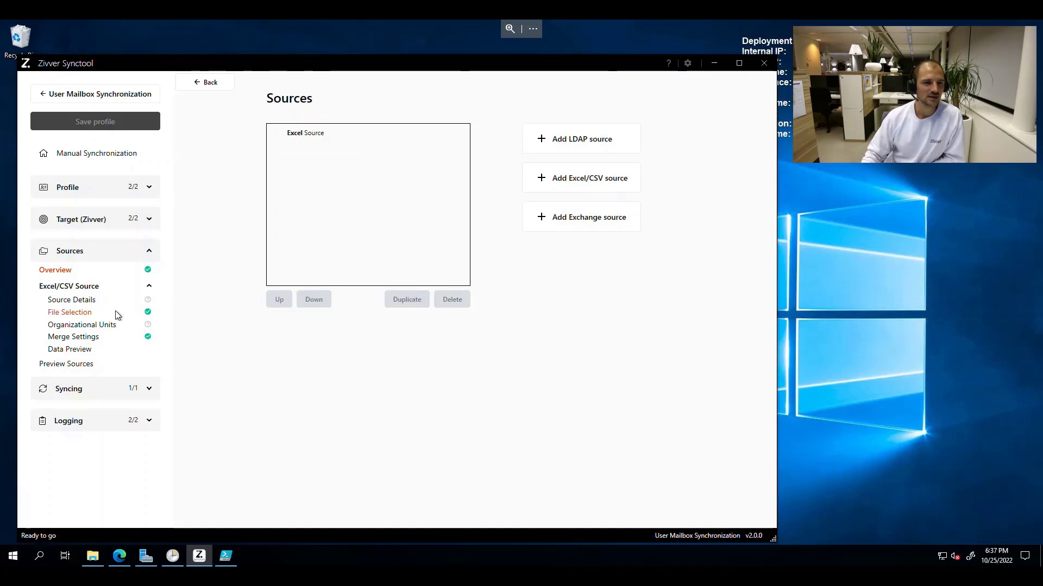
pyautogui.click(77, 315)
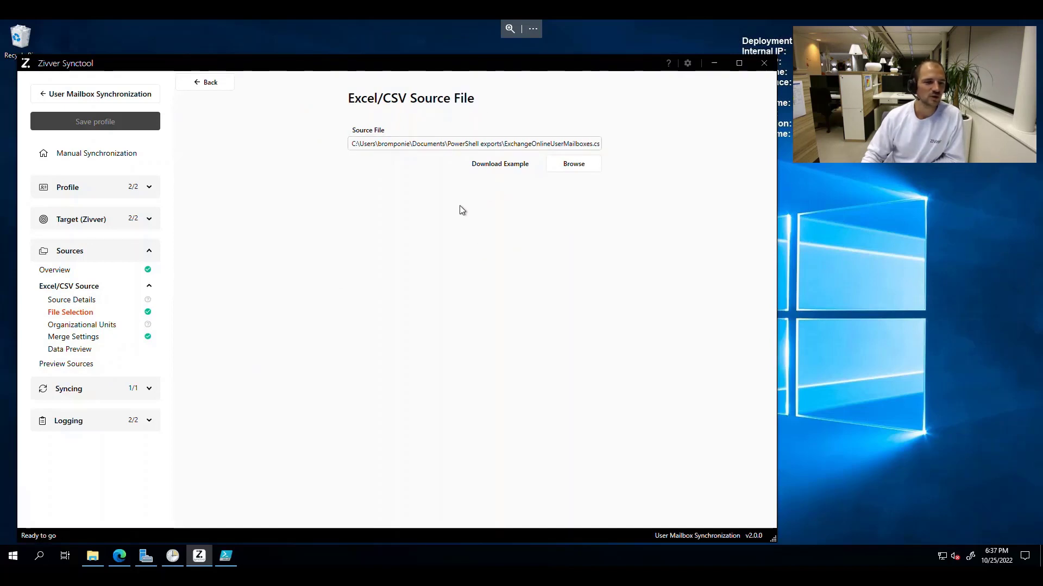
pyautogui.click(82, 365)
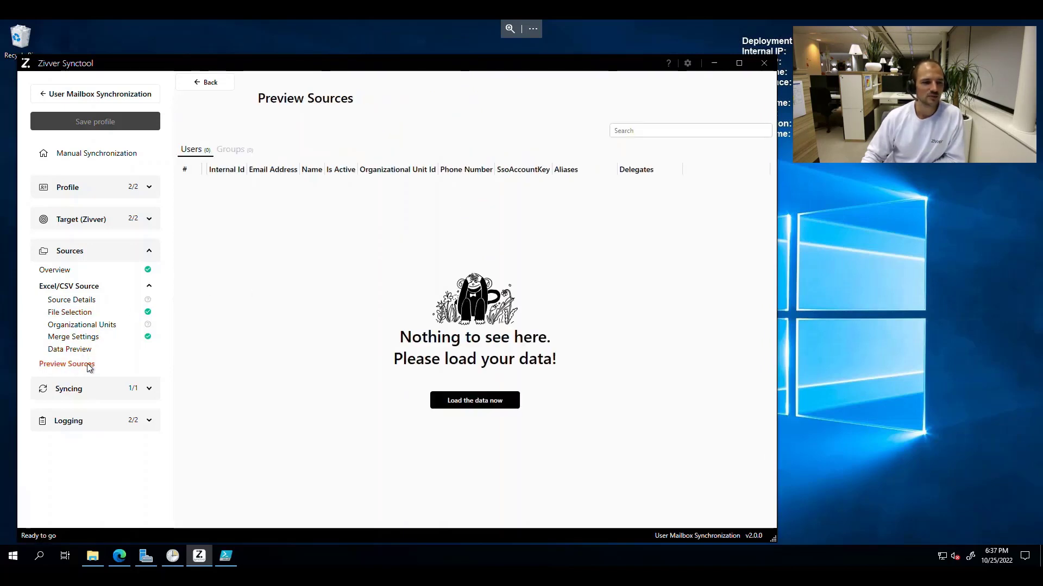
pyautogui.click(464, 405)
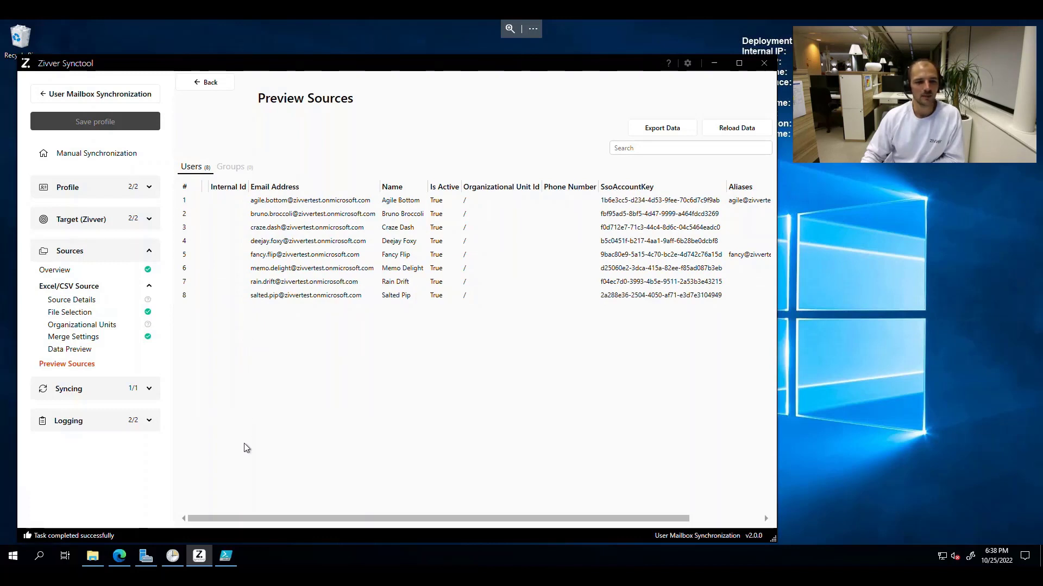
# Step: Switch to Windows PowerShell ISE and uncomment the [string]$InternalId line in the export script's outputregel class
pyautogui.moveTo(228, 559)
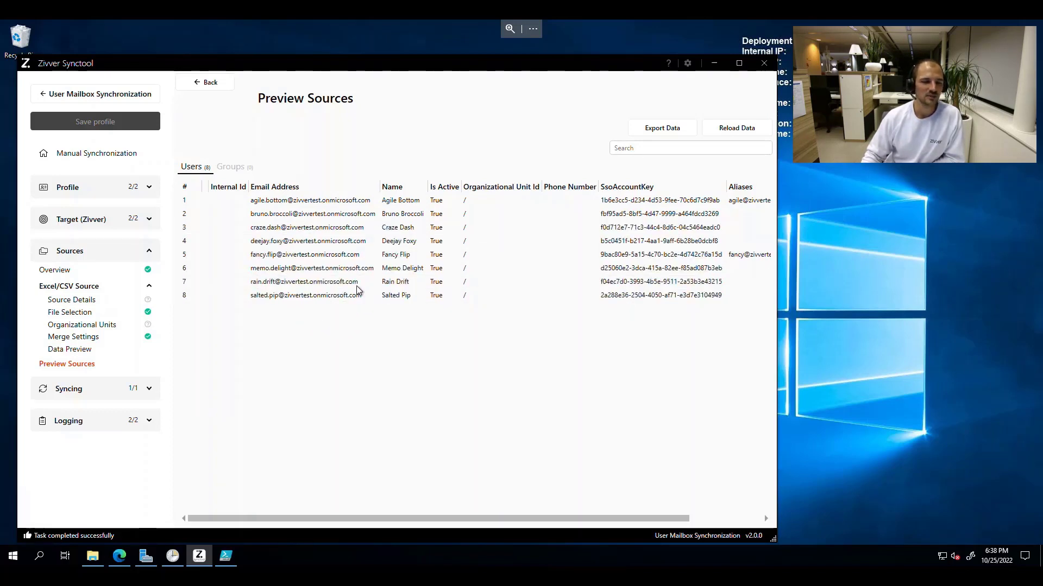
pyautogui.click(226, 556)
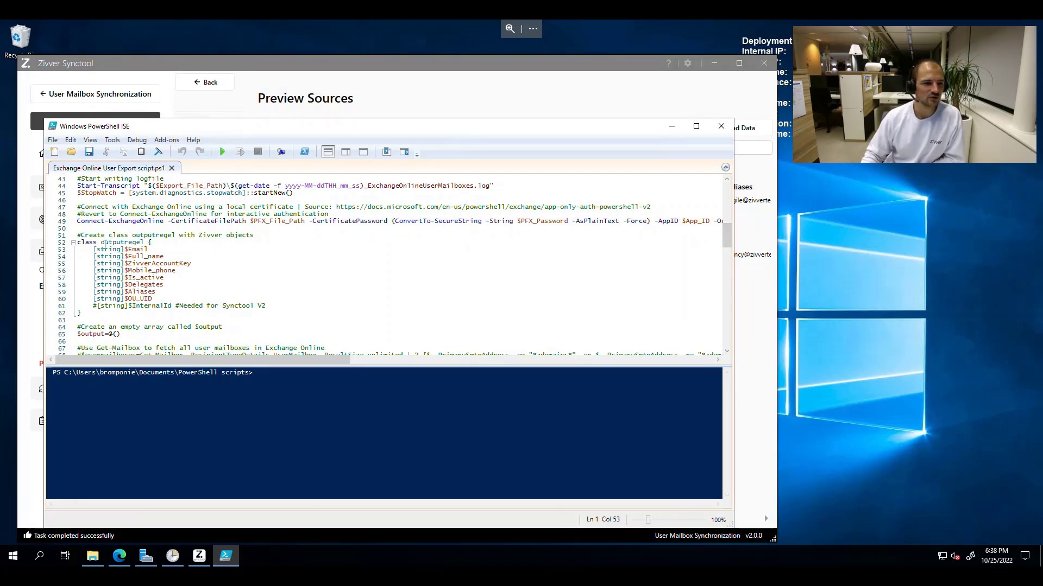
pyautogui.click(96, 306)
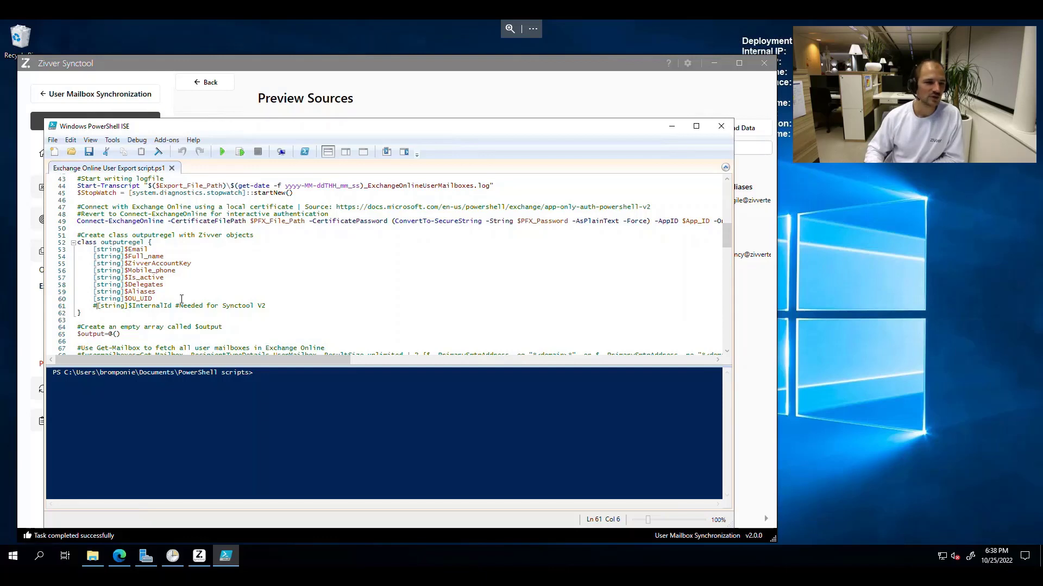
pyautogui.press('BackSpace')
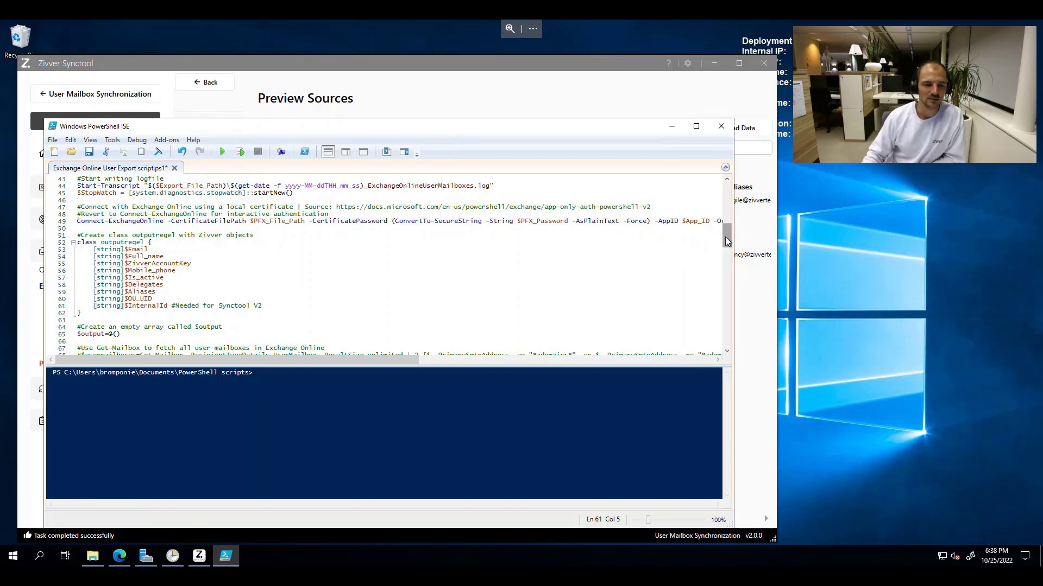
# Step: Find the next occurrence of InternalId in the script and uncomment the $regel.InternalId=$mailbox.Guid line
pyautogui.moveTo(729, 237); pyautogui.dragTo(725, 254)
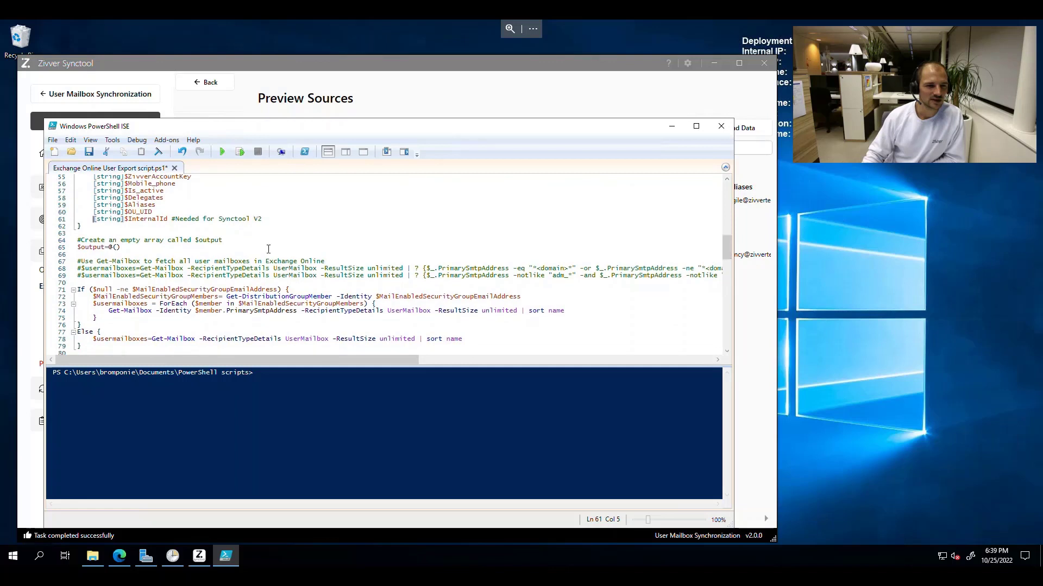
pyautogui.doubleClick(143, 220)
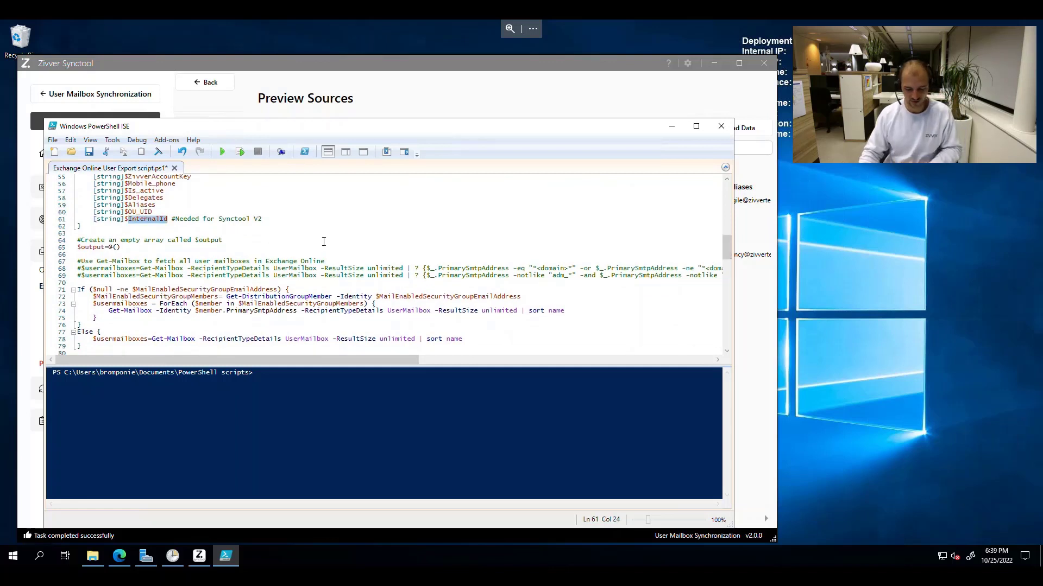
pyautogui.hotkey('ctrl', 'f')
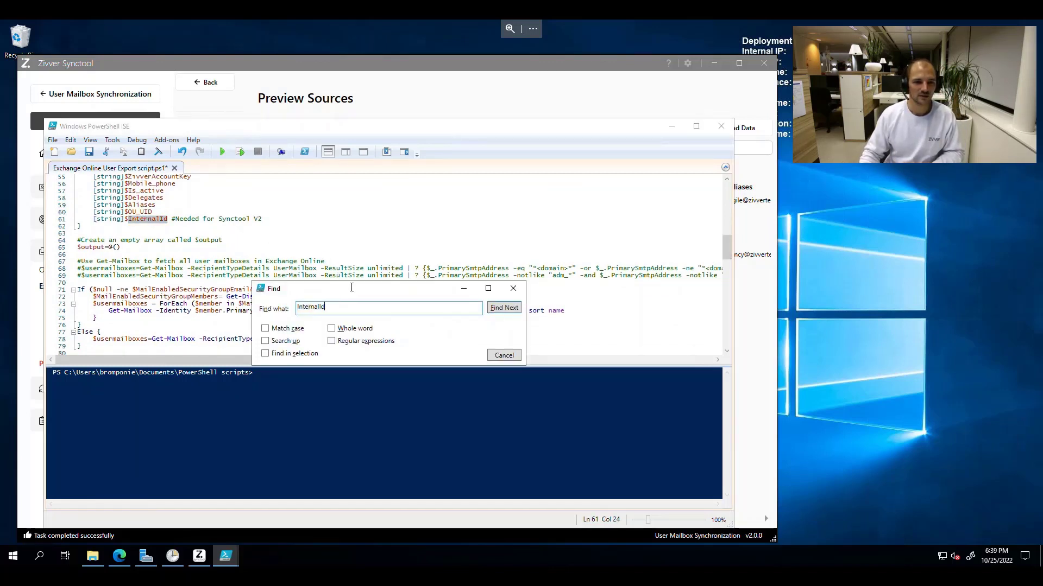
pyautogui.click(504, 308)
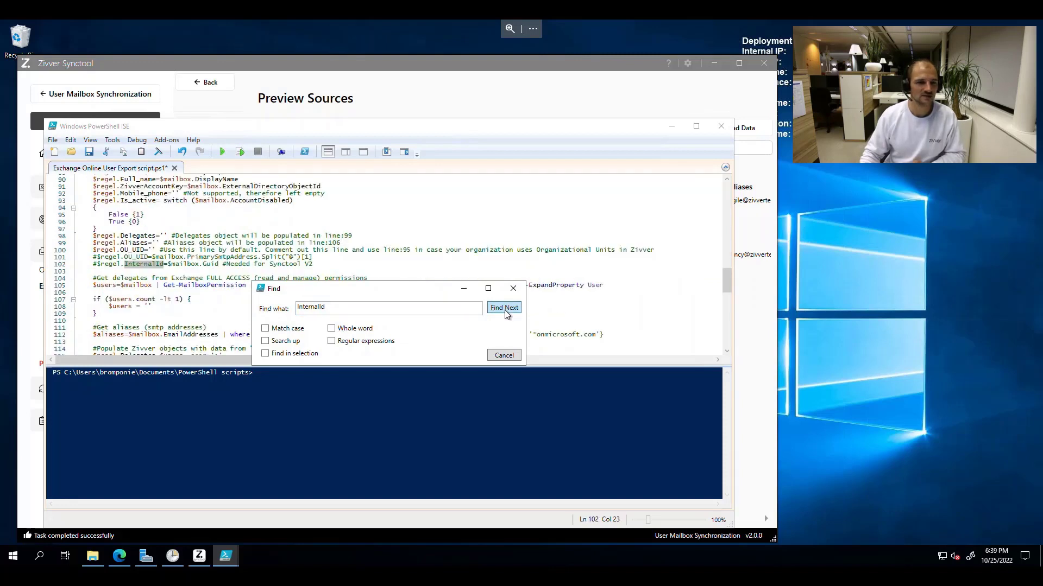
pyautogui.click(97, 264)
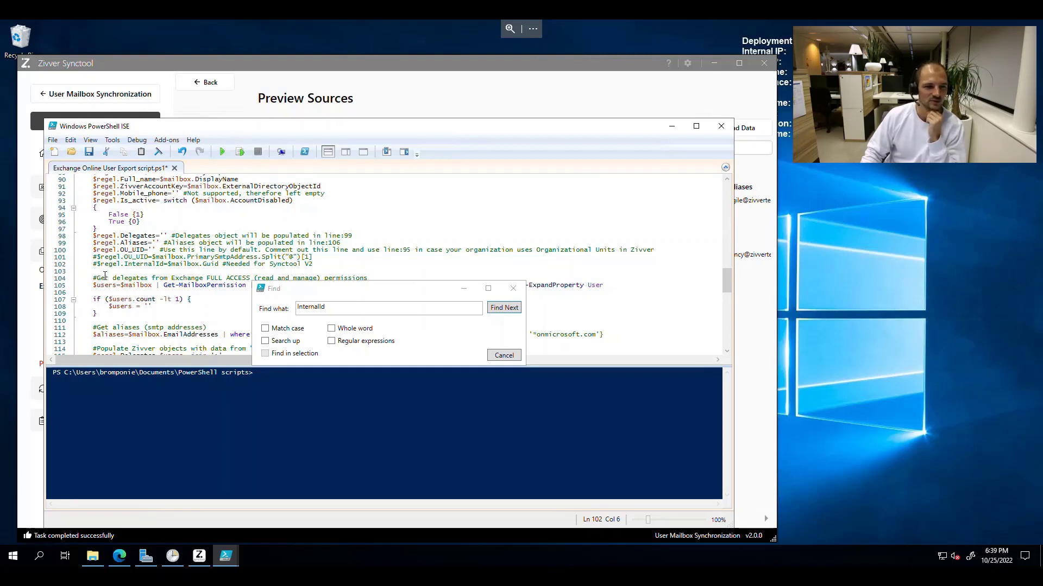
pyautogui.click(513, 289)
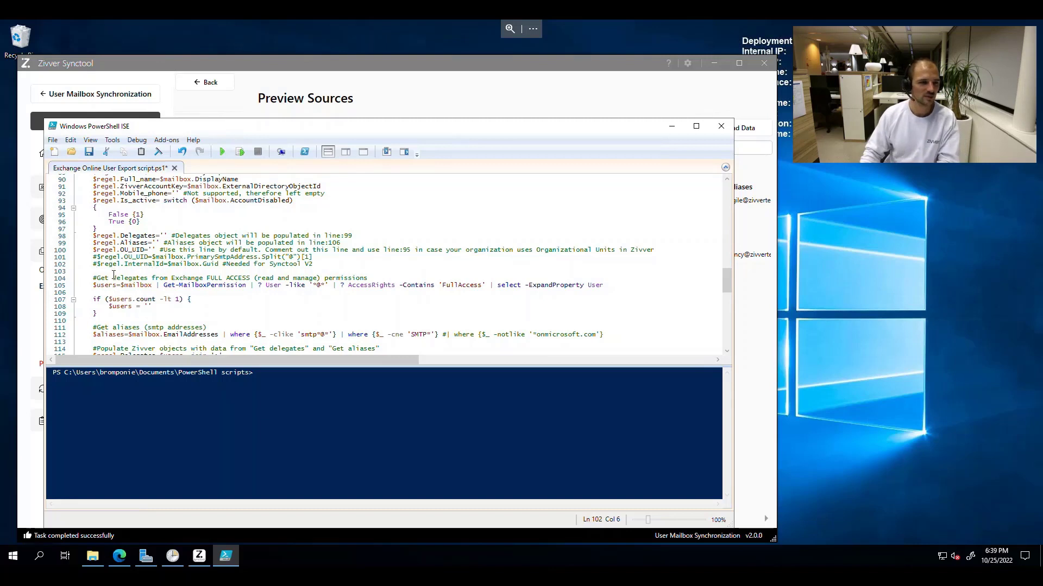
pyautogui.press('BackSpace')
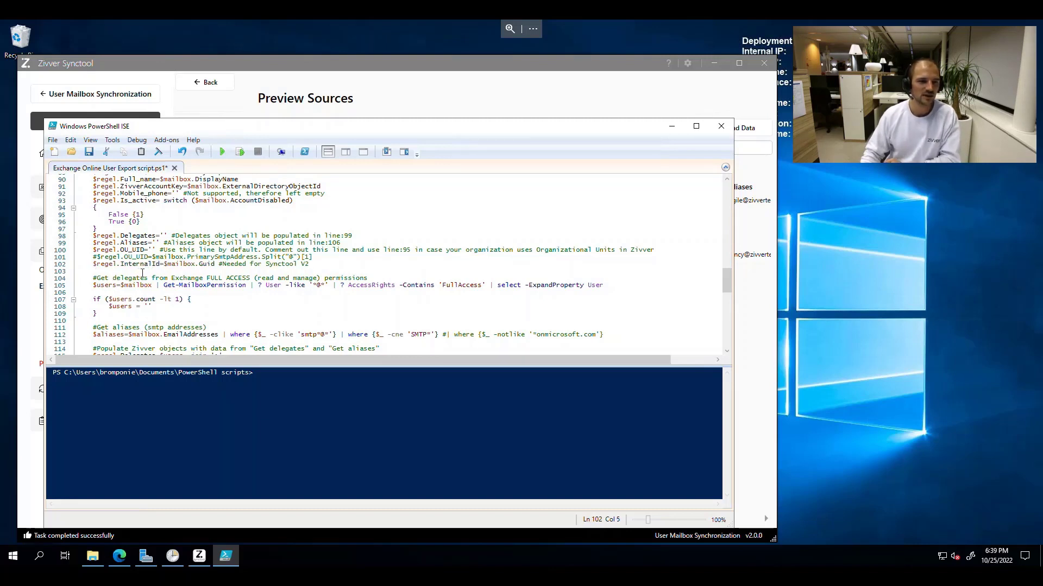
# Step: Save and run the Exchange Online user export script
pyautogui.click(221, 153)
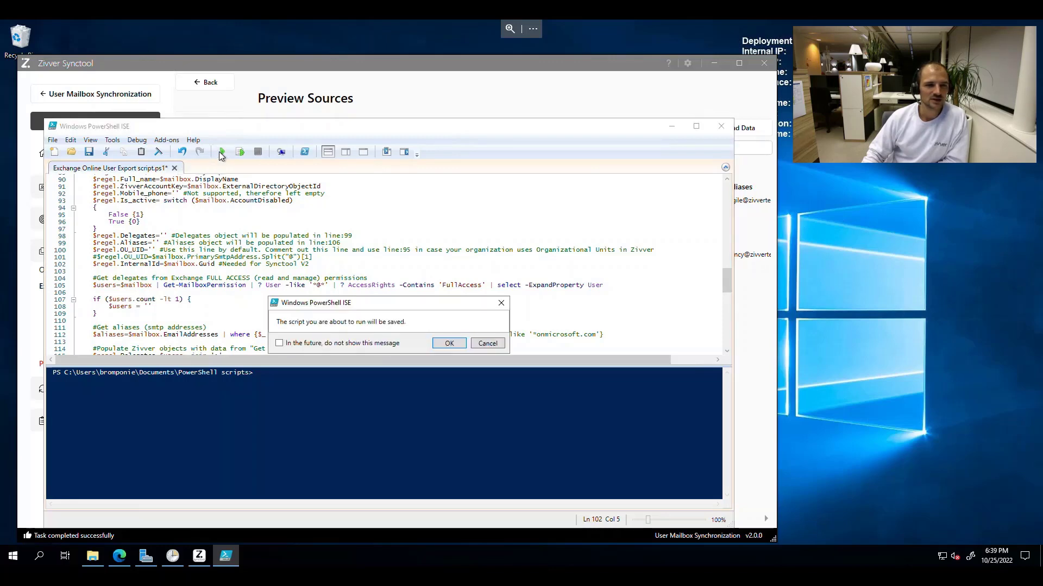
pyautogui.click(450, 344)
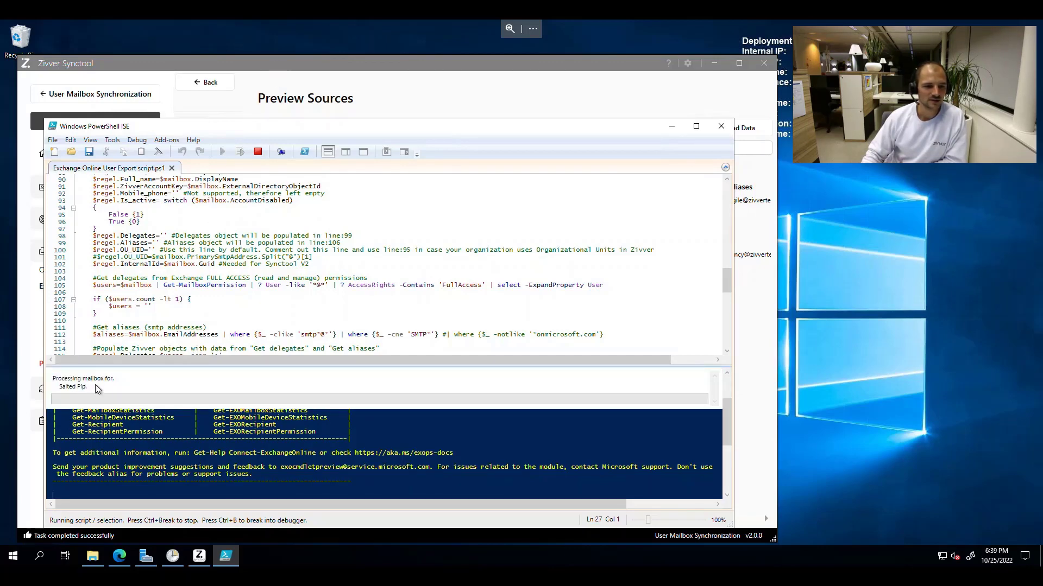
# Step: Switch back to Zivver SyncTool, reload the source preview data and widen the Internal Id column
pyautogui.click(266, 69)
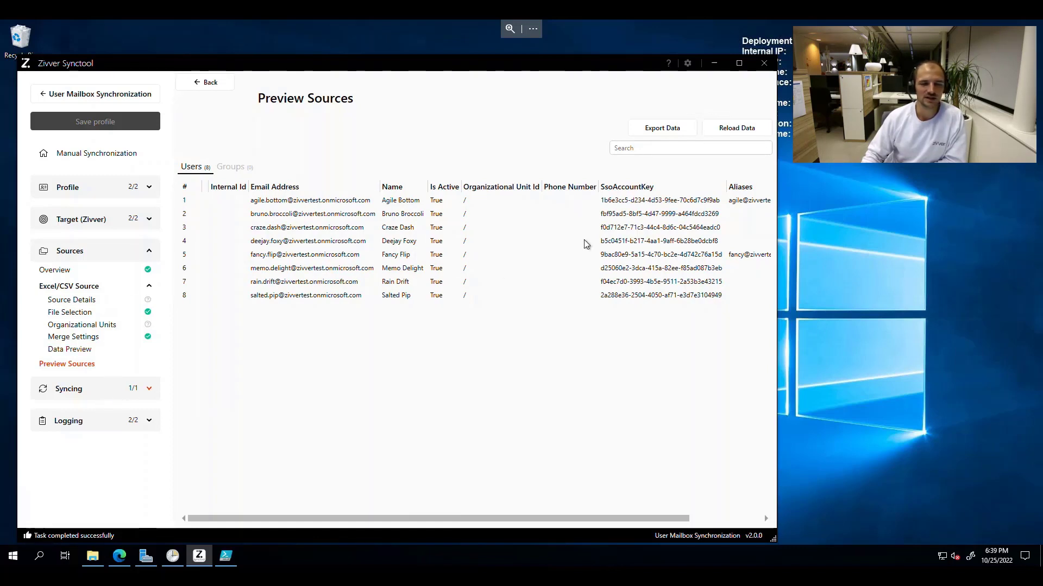
pyautogui.click(734, 129)
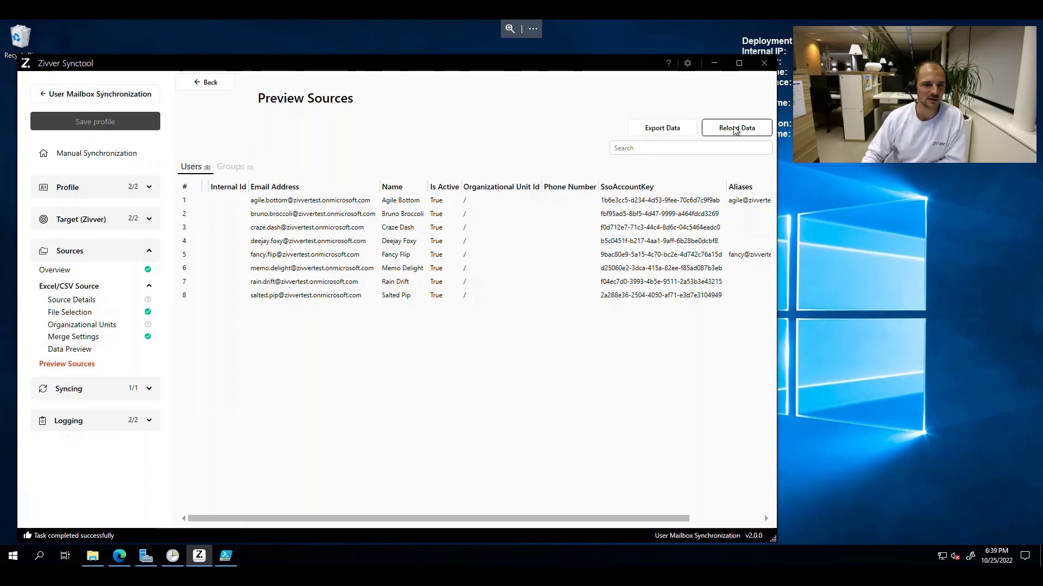
pyautogui.moveTo(247, 187); pyautogui.dragTo(350, 188)
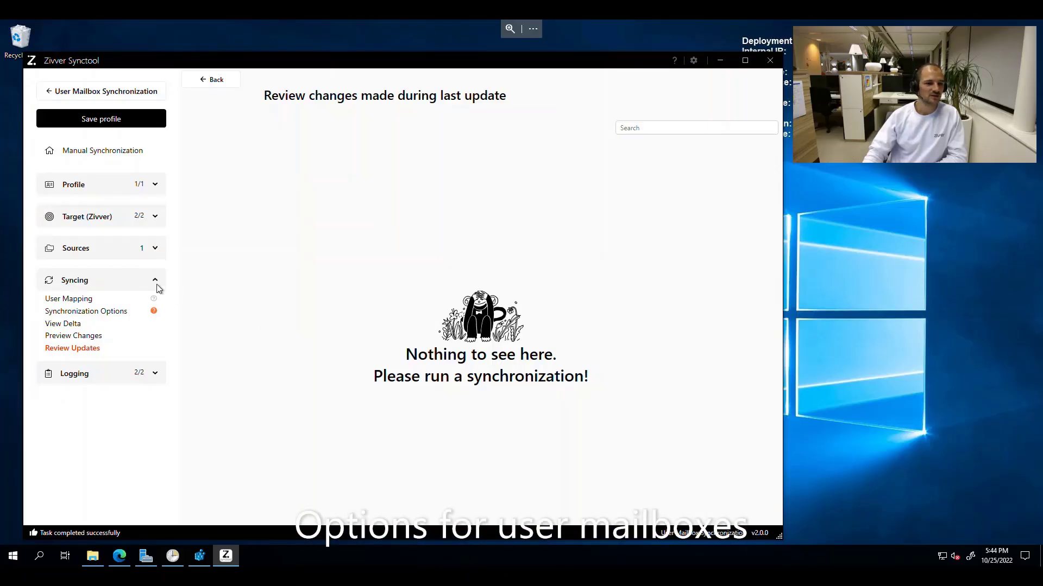
# Step: Open the user mapping settings of the User Mailbox Synchronization profile and browse to Documents\Synctool mapping for the mapping file
pyautogui.click(74, 301)
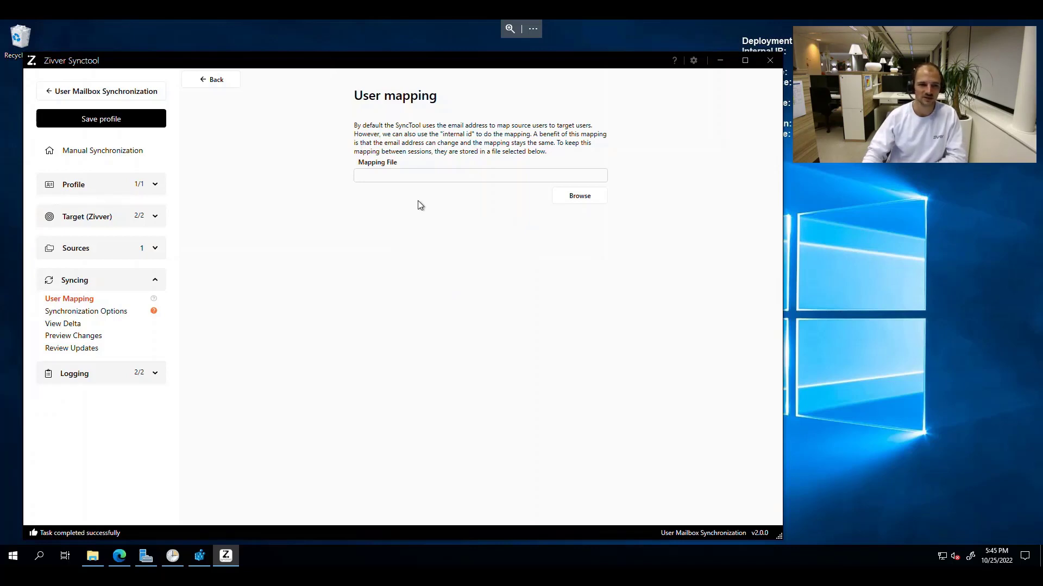
pyautogui.click(410, 176)
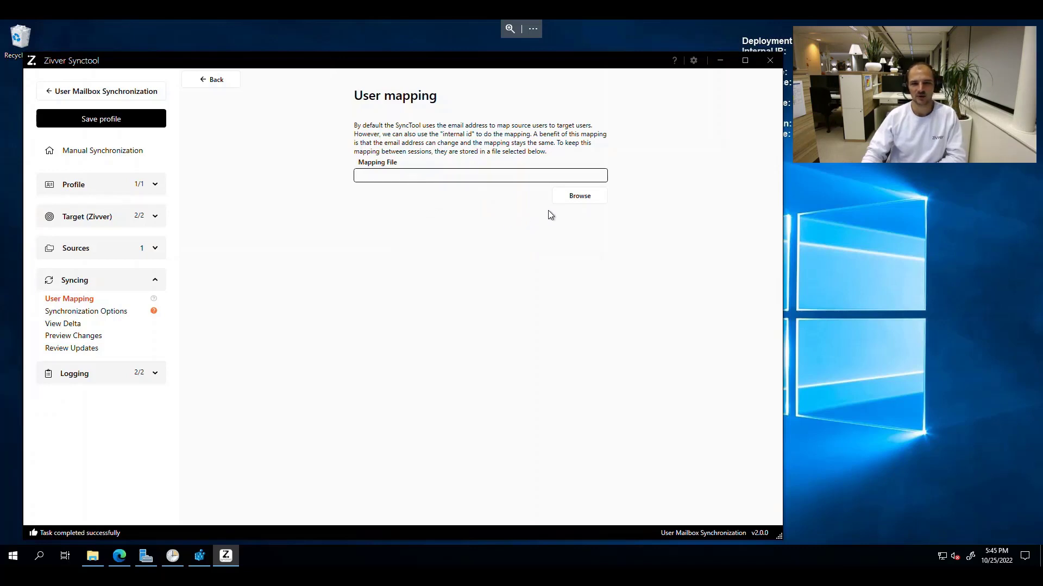
pyautogui.click(581, 200)
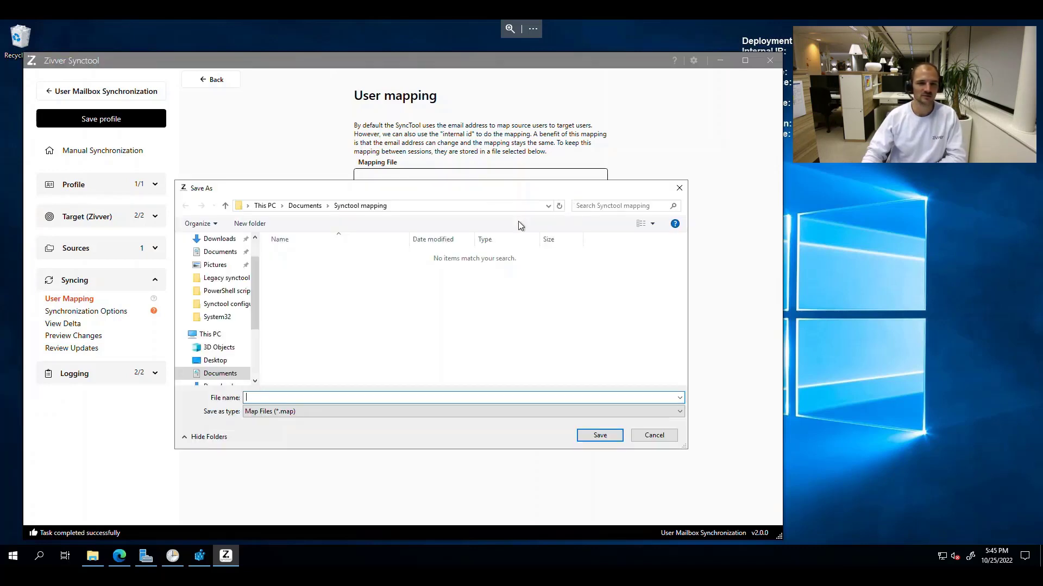
pyautogui.click(305, 206)
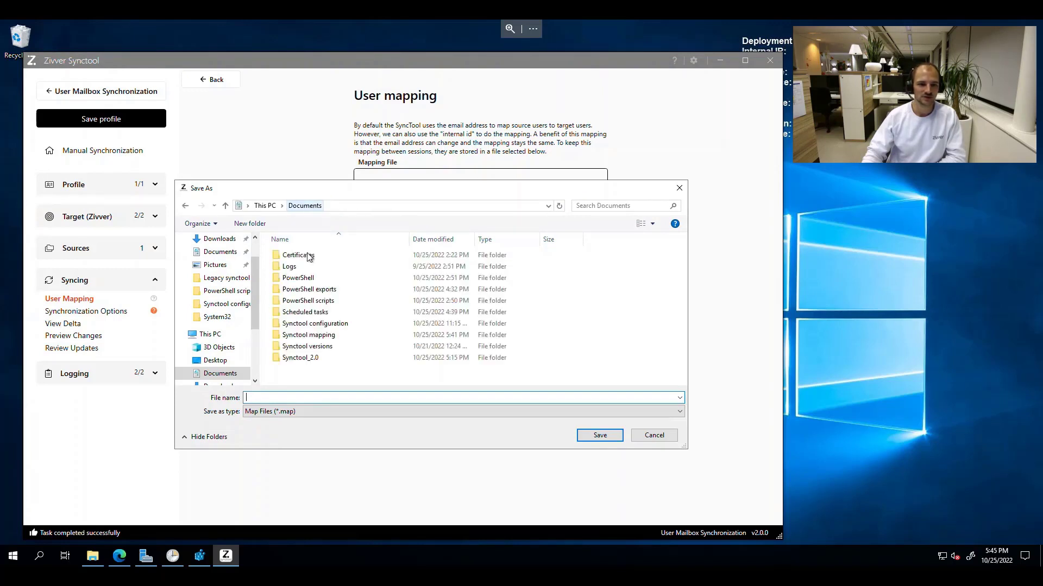
pyautogui.click(321, 335)
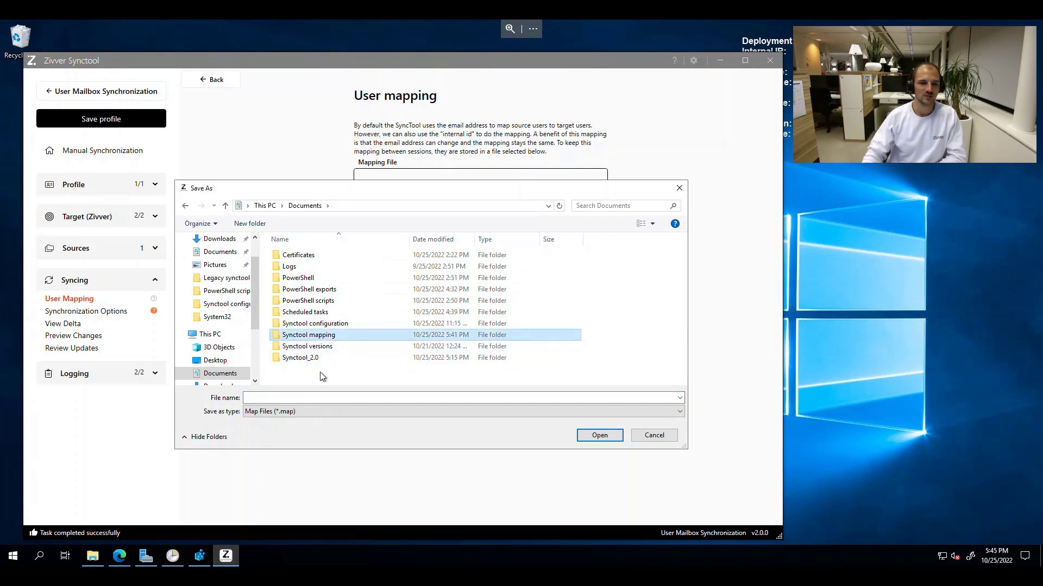
pyautogui.doubleClick(317, 336)
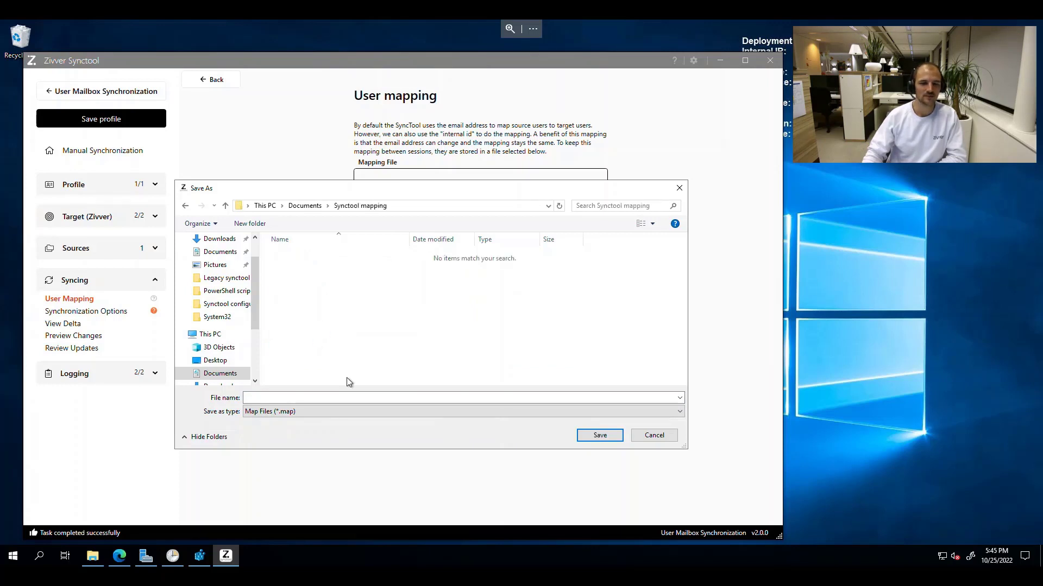
# Step: Name the mapping file User Mailbox Mapping and save it as a map file in the Synctool mapping folder
pyautogui.click(301, 398)
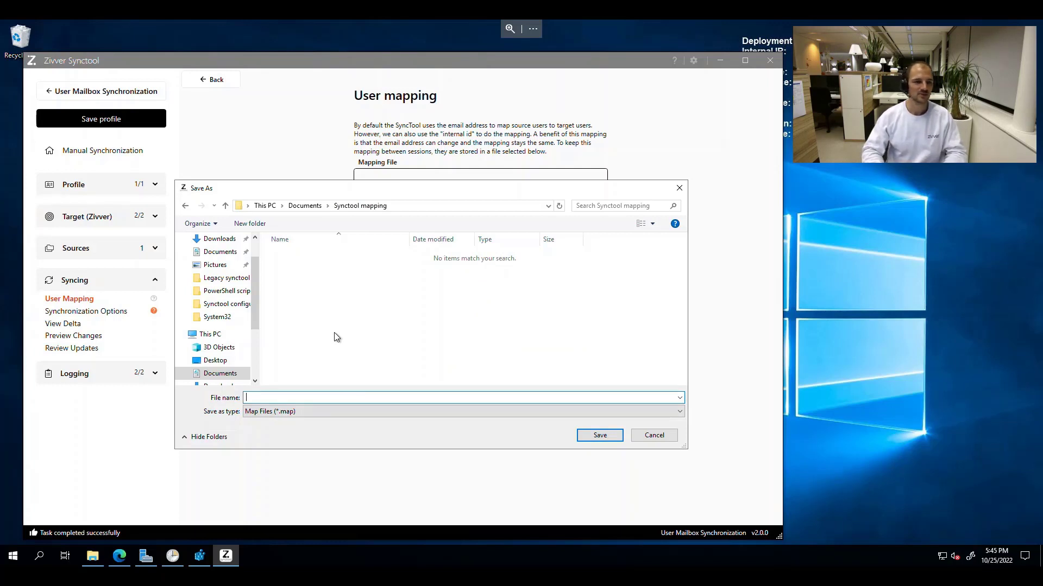
pyautogui.write('User ')
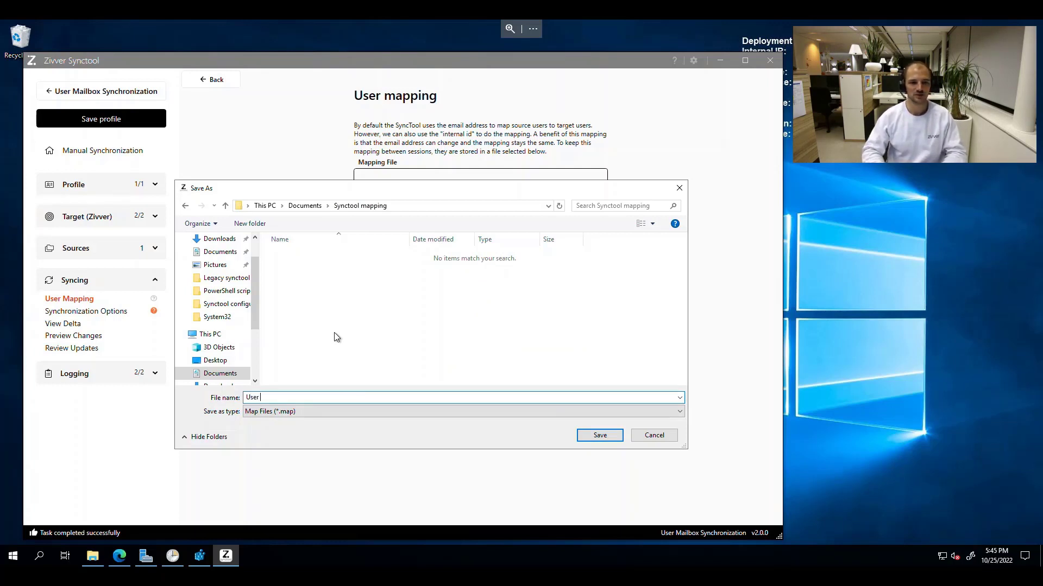
pyautogui.write('M')
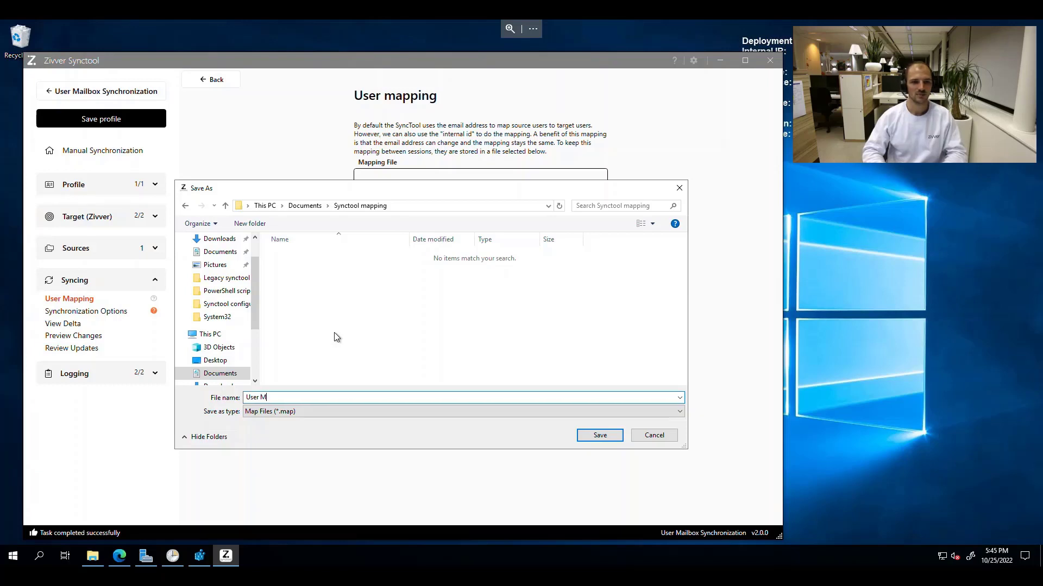
pyautogui.write('ailbox Synchr')
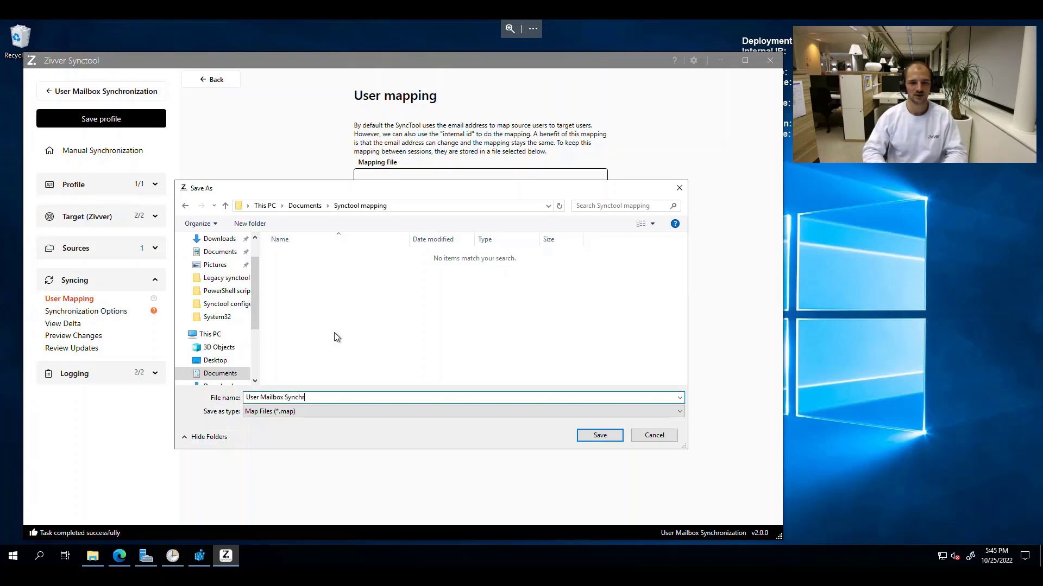
pyautogui.press('BackSpace')
pyautogui.press('BackSpace')
pyautogui.press('BackSpace')
pyautogui.press('BackSpace')
pyautogui.press('BackSpace')
pyautogui.press('BackSpace')
pyautogui.write('M')
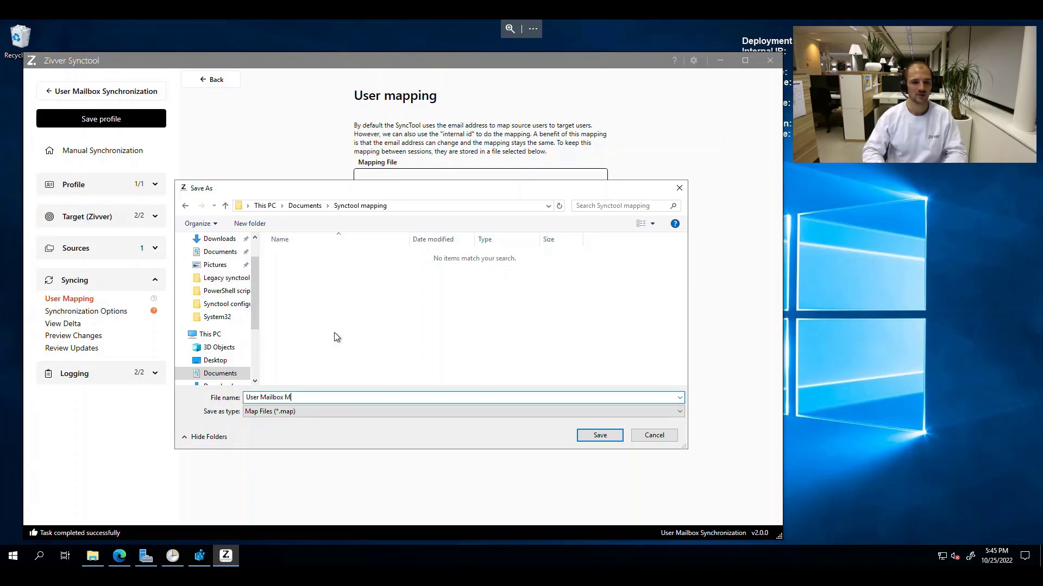
pyautogui.write('apping')
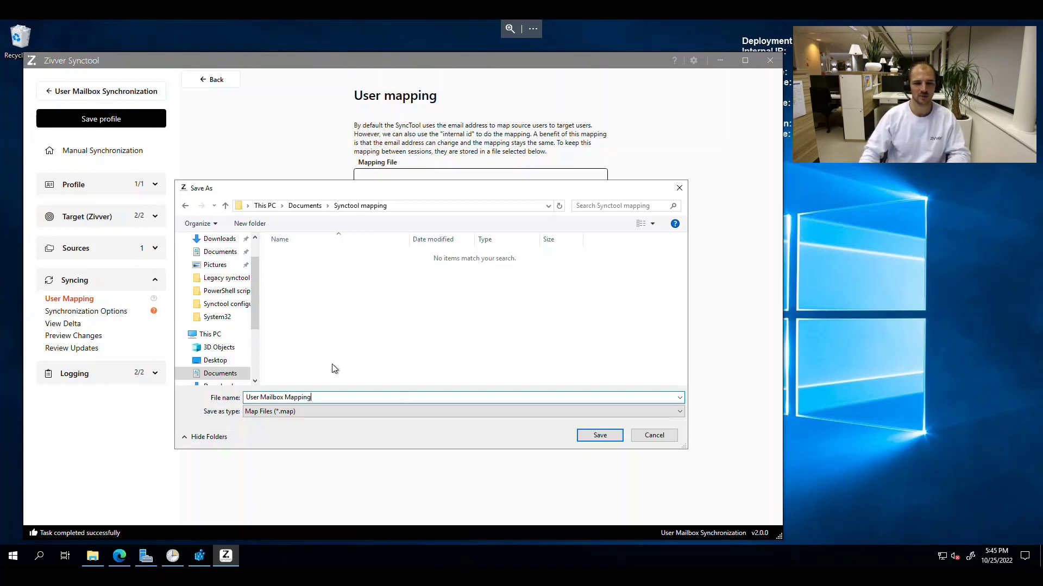
pyautogui.click(600, 436)
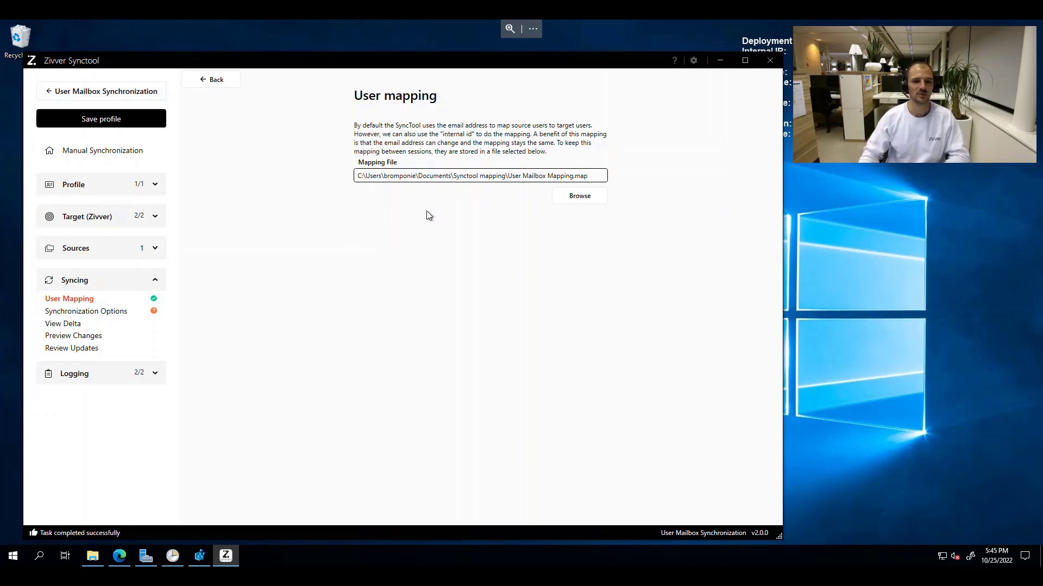
# Step: In the synchronization options, enable creating, disabling and updating personal users, plus deleting all users that are disabled in Zivver
pyautogui.click(102, 313)
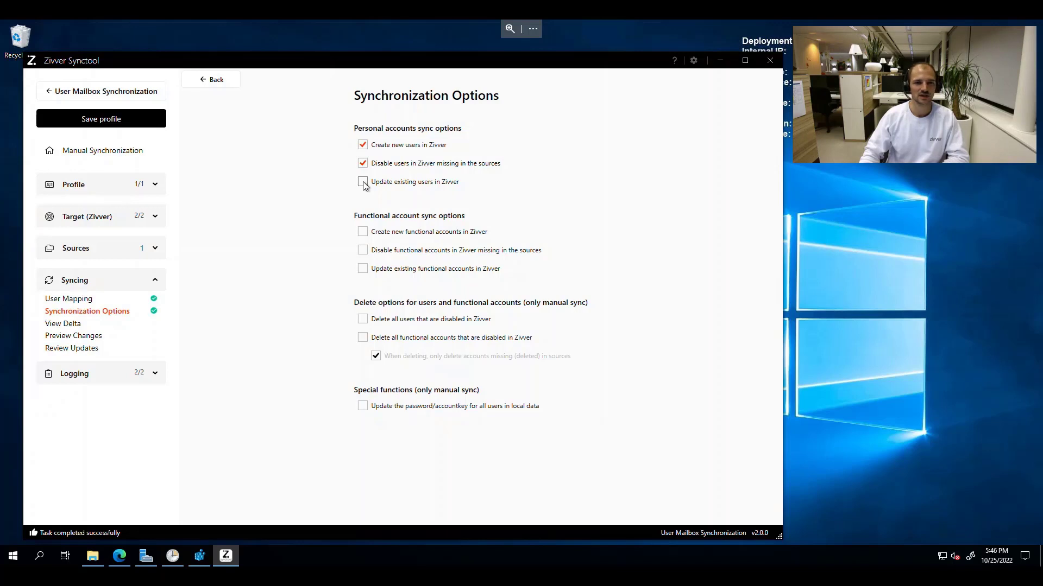
pyautogui.click(363, 182)
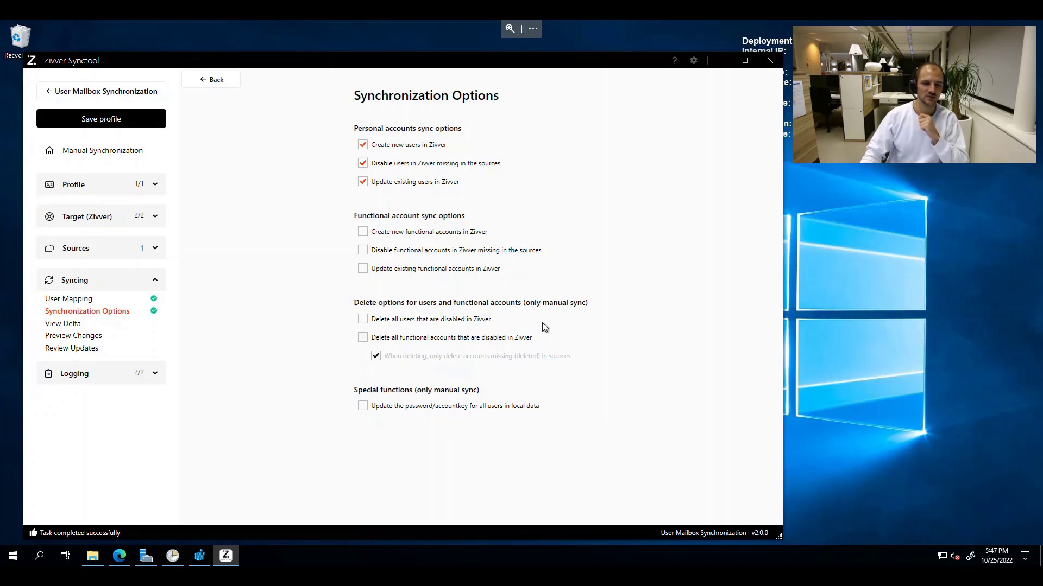
pyautogui.click(363, 322)
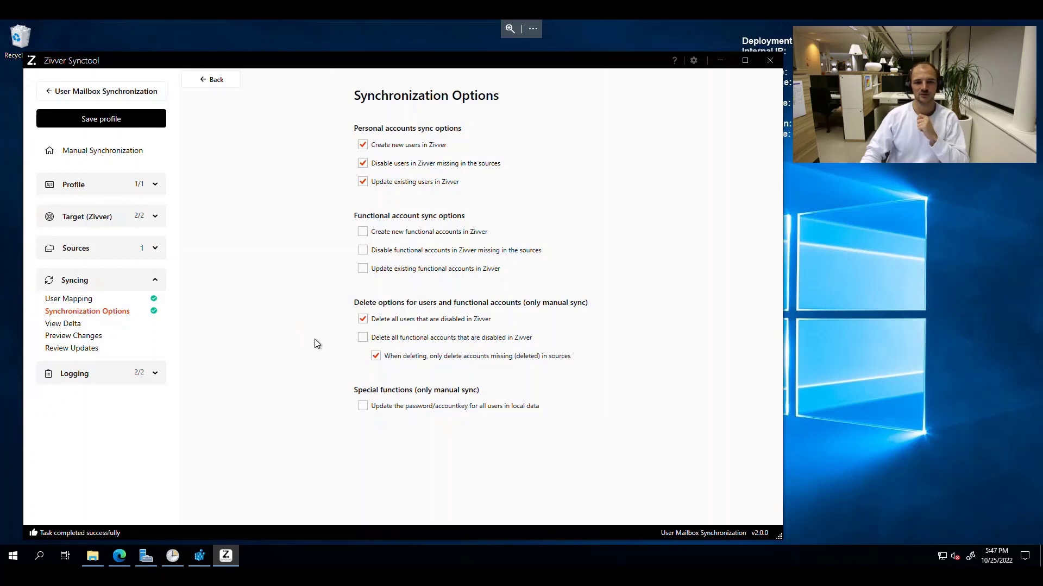
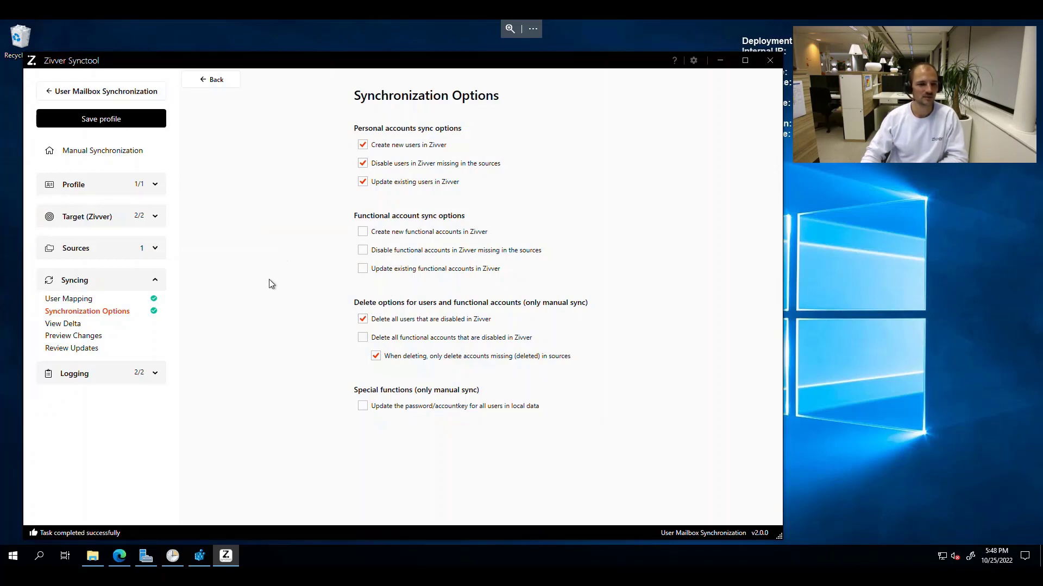
# Step: View the delta between source and target and the change preview of the user mailbox profile
pyautogui.click(77, 328)
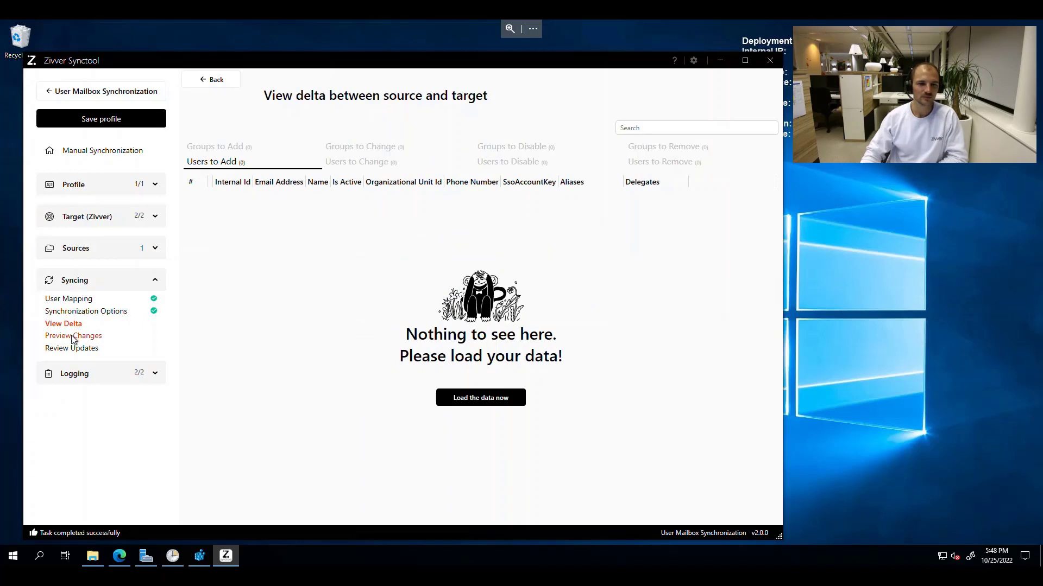
pyautogui.click(73, 338)
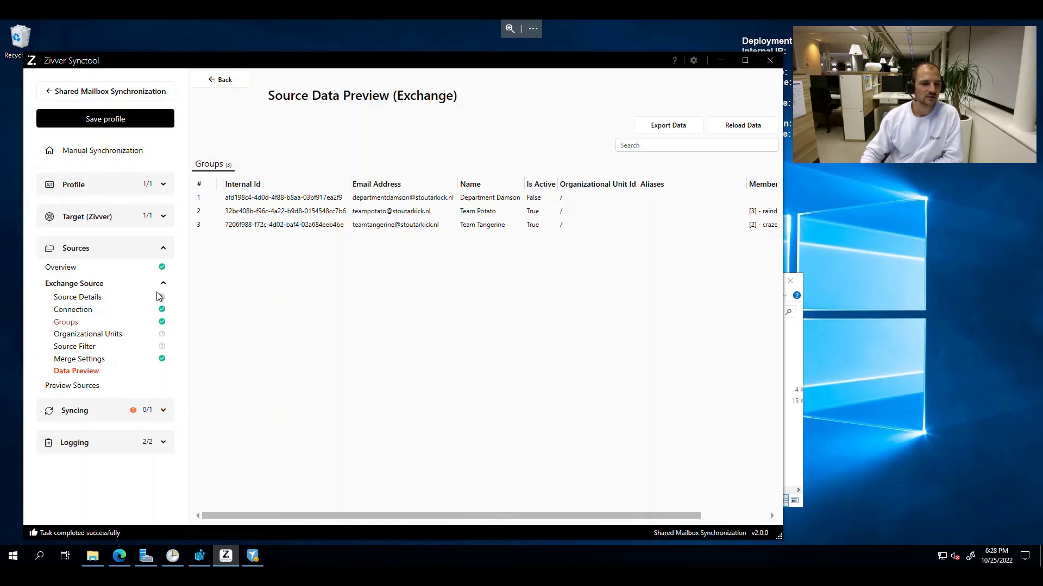
# Step: Open the user mapping settings of the Shared Mailbox Synchronization profile and browse to Documents\Synctool mapping for its mapping file
pyautogui.click(165, 250)
pyautogui.click(165, 281)
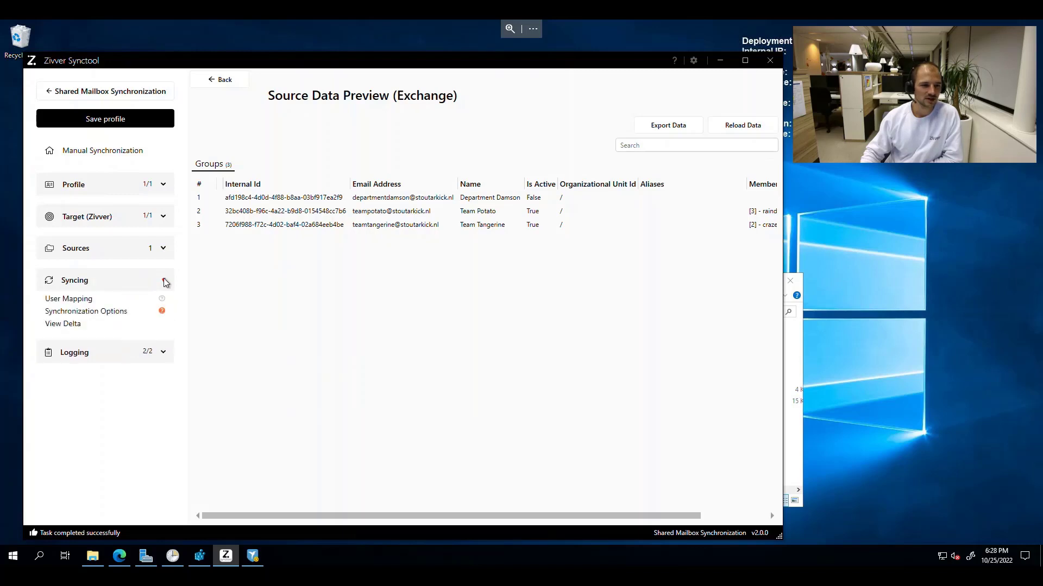
pyautogui.click(92, 303)
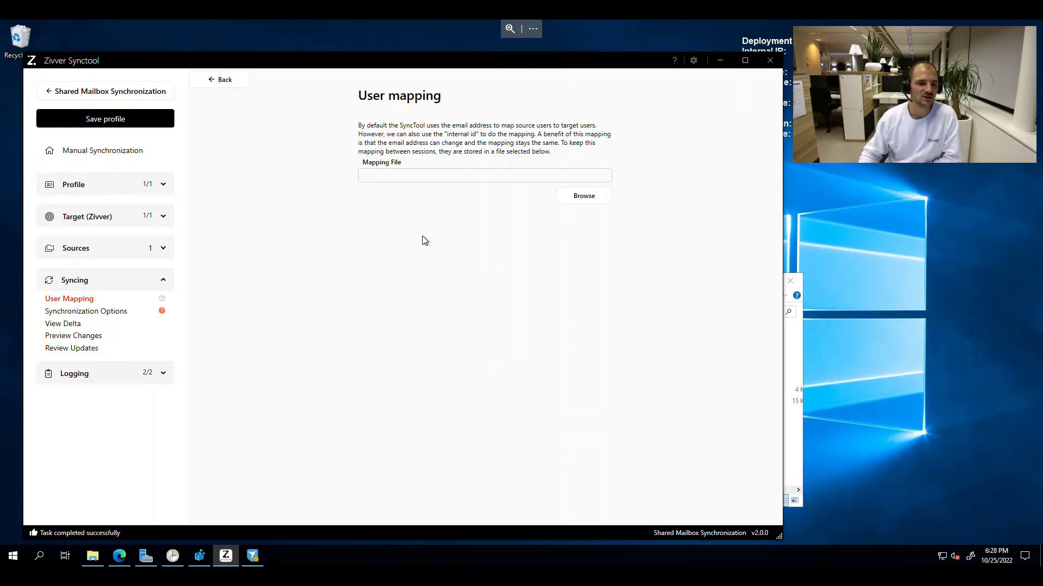
pyautogui.click(408, 174)
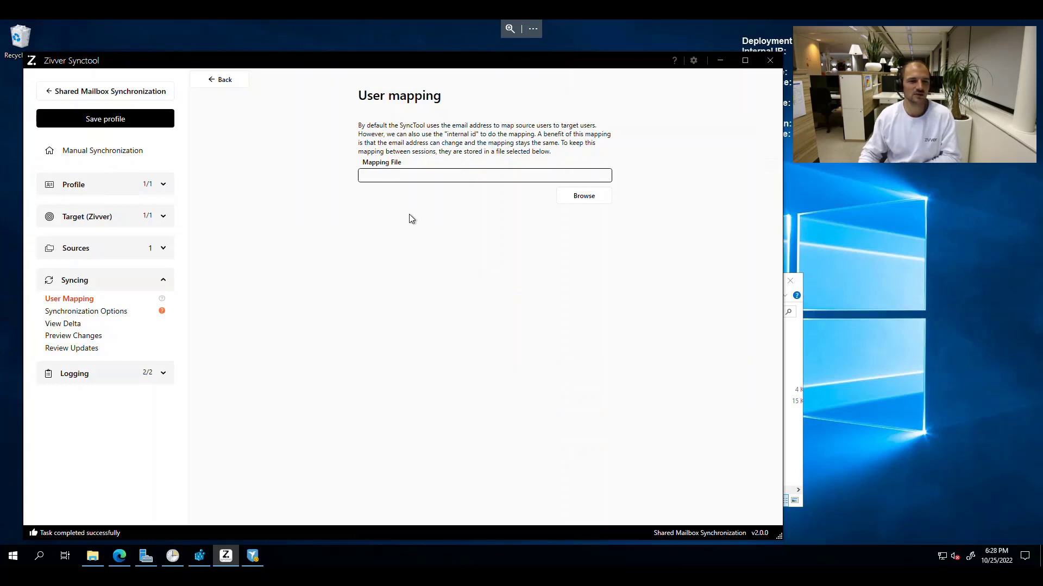
pyautogui.click(581, 206)
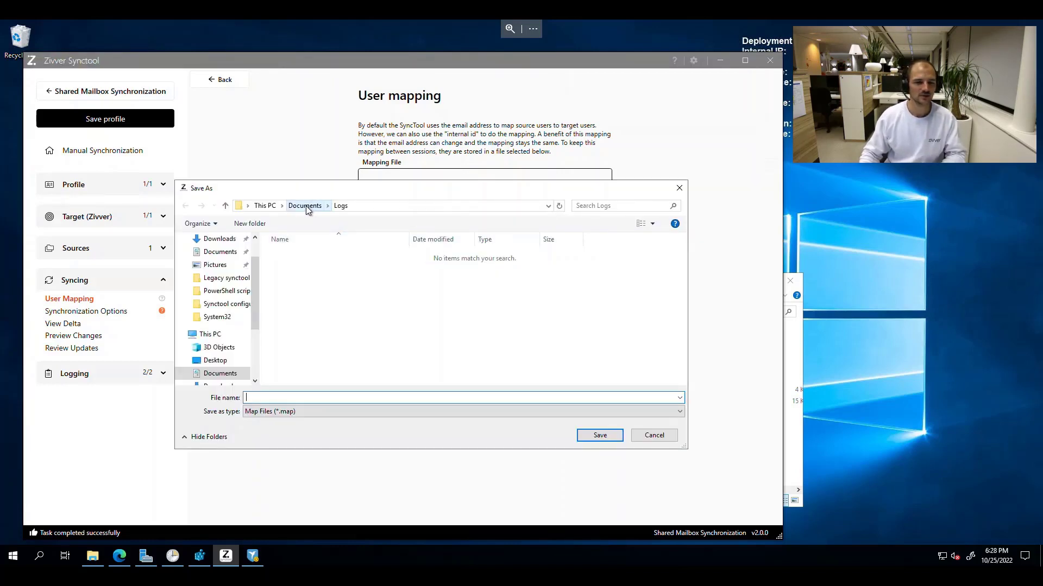
pyautogui.click(305, 206)
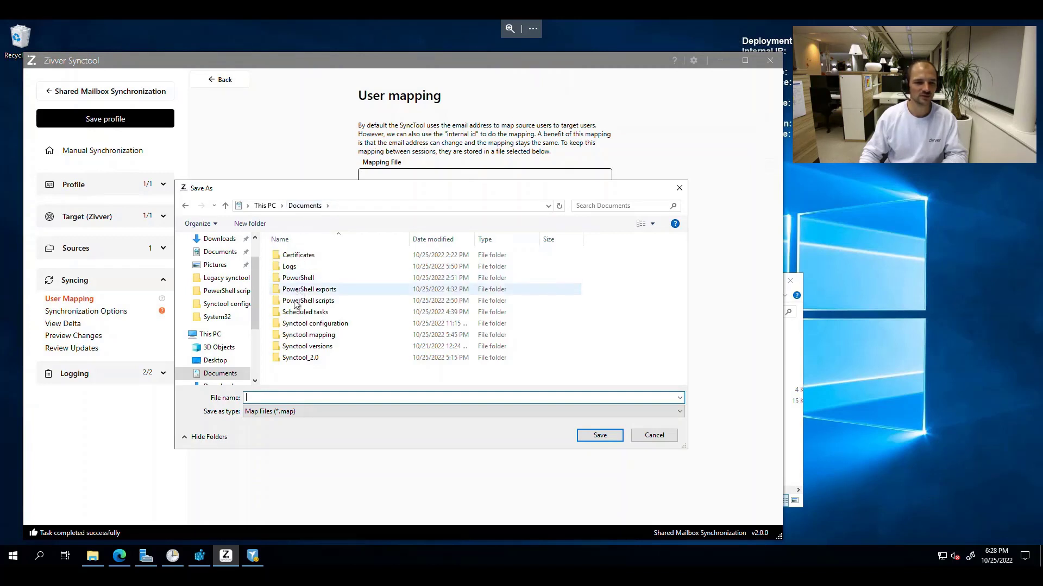
pyautogui.click(326, 335)
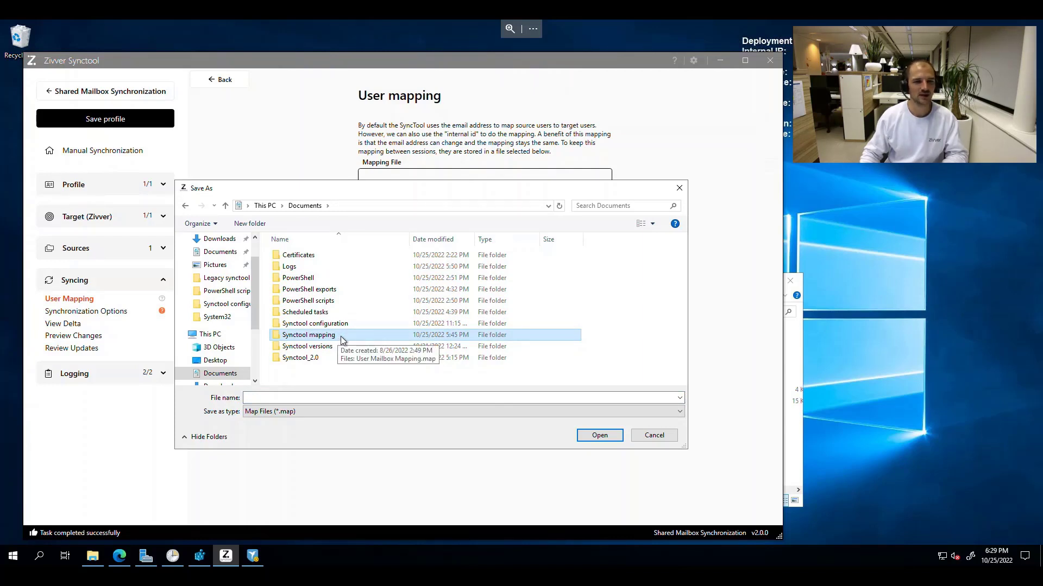
pyautogui.doubleClick(341, 336)
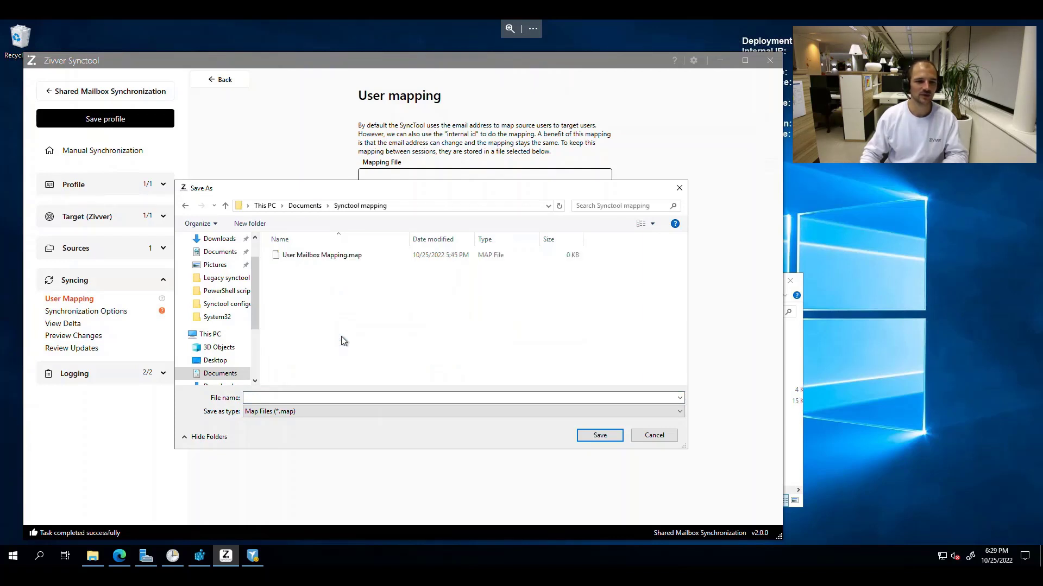
# Step: Name the mapping file Shared Mailbox Mapping and save it in the Synctool mapping folder
pyautogui.click(288, 398)
pyautogui.write('S')
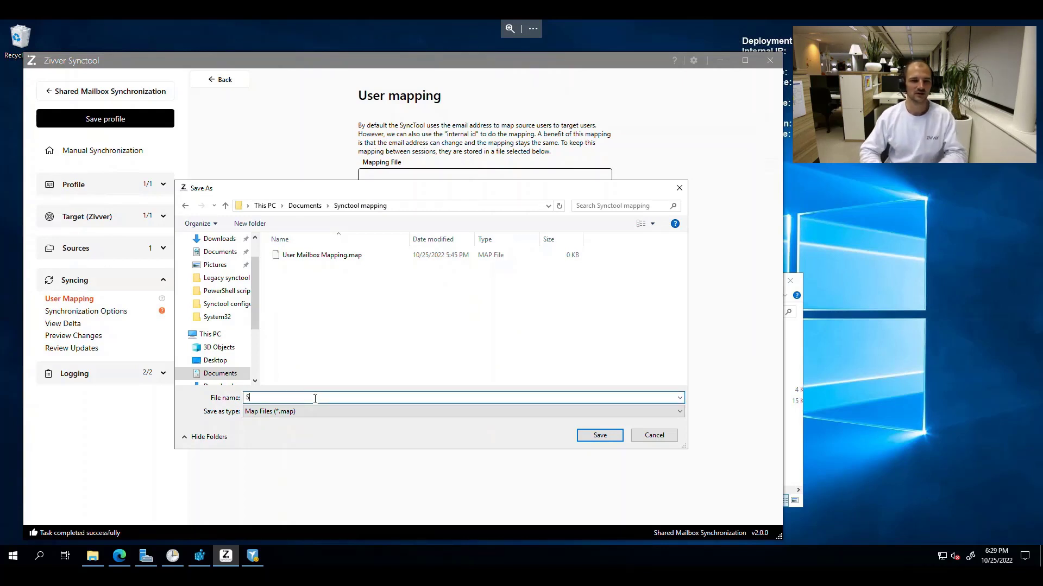
pyautogui.write('hared Mailbox Mapping')
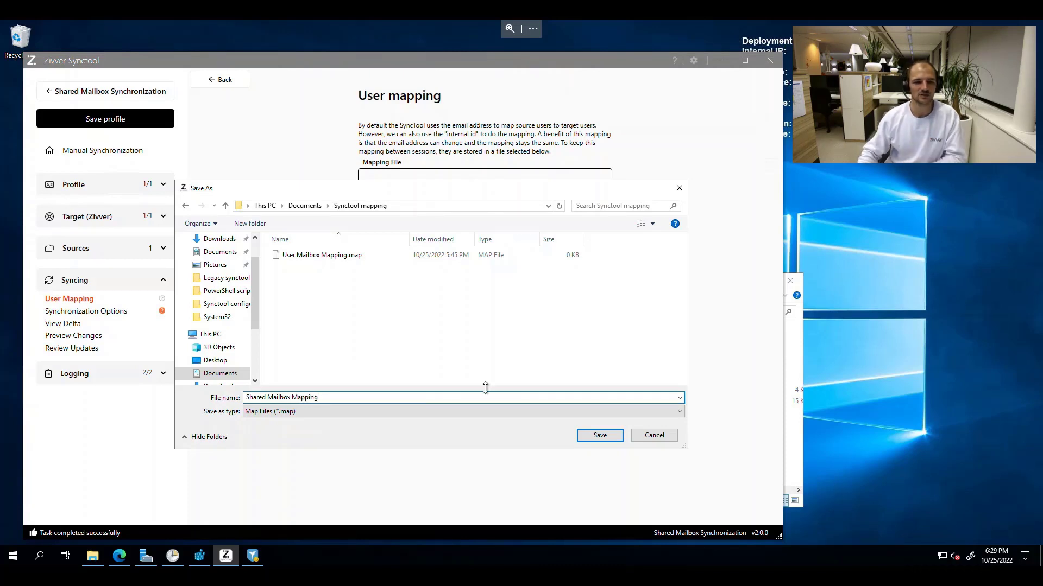
pyautogui.click(599, 435)
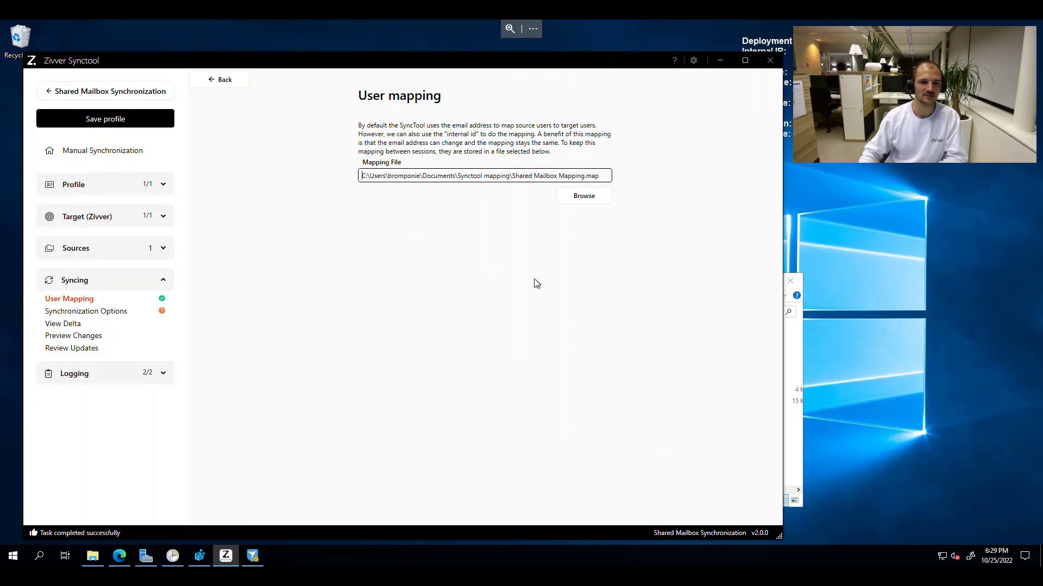
# Step: Enable creating, disabling and updating functional accounts in the synchronization options, plus deleting all functional accounts that are disabled in Zivver
pyautogui.click(104, 313)
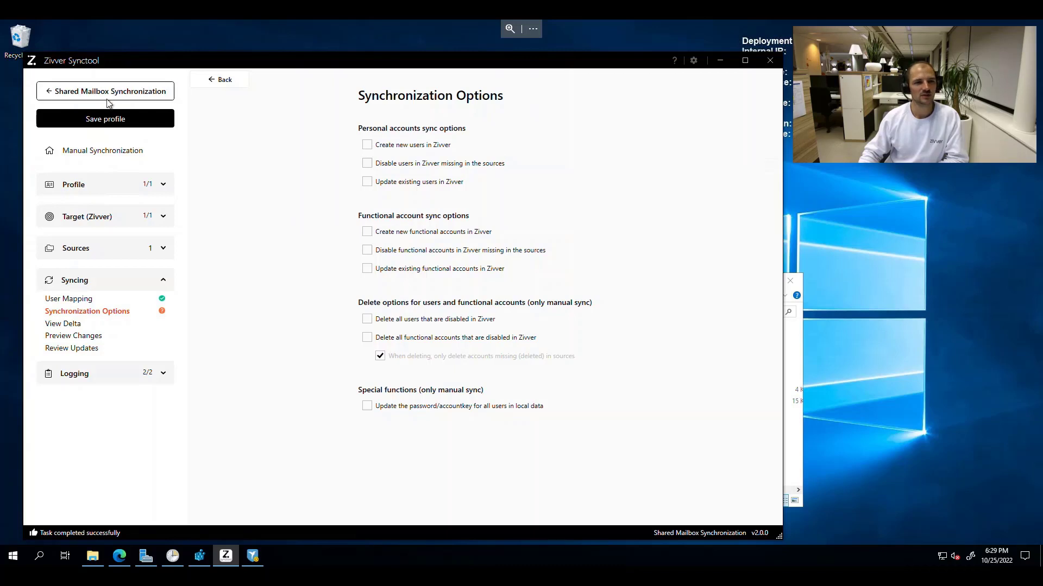
pyautogui.click(366, 235)
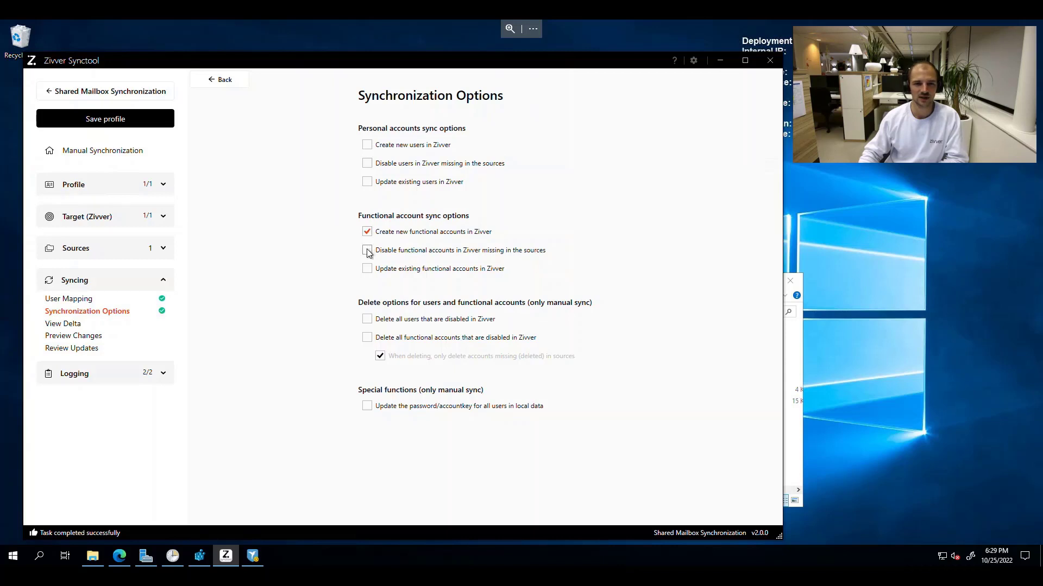
pyautogui.click(368, 252)
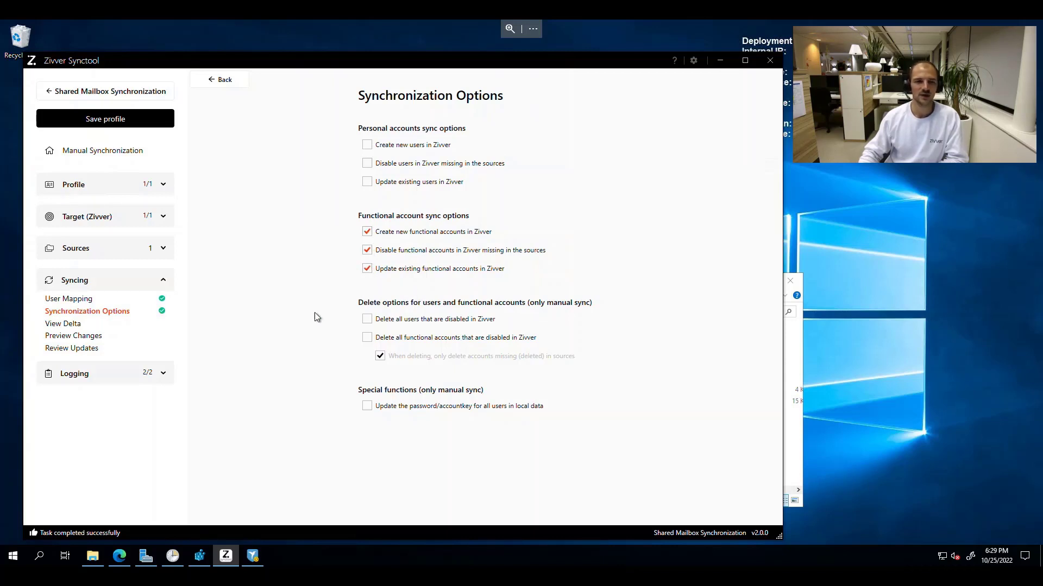
pyautogui.click(365, 340)
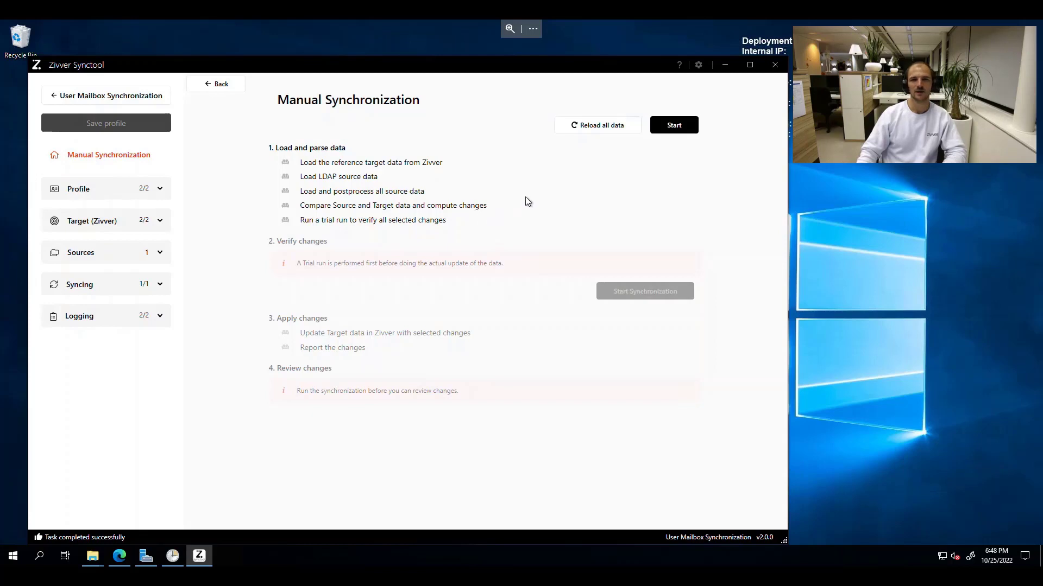
# Step: Start the manual synchronization's load and trial run for the User Mailbox Synchronization profile and open the details of the users to update
pyautogui.click(672, 130)
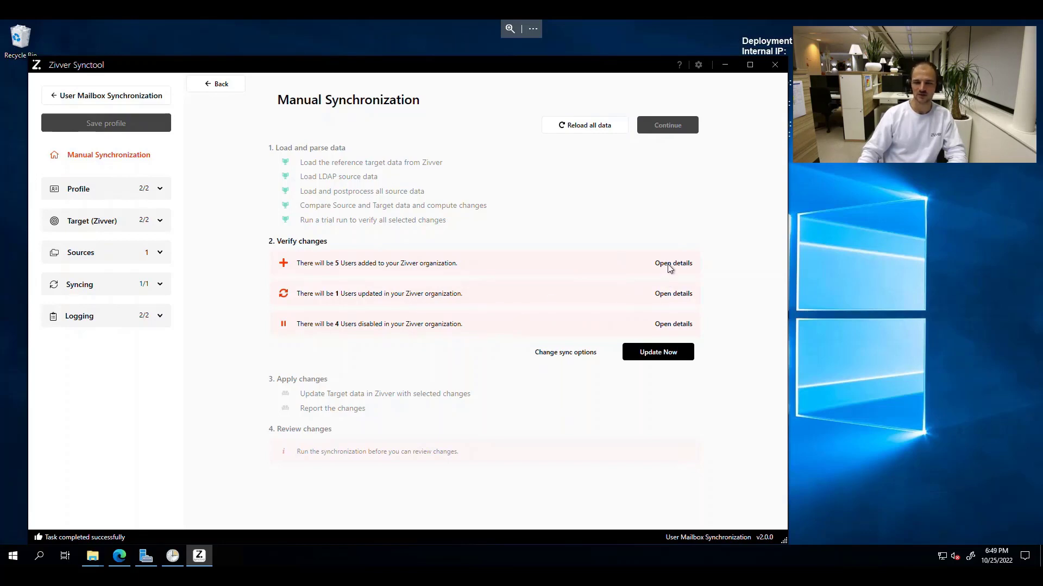
pyautogui.click(671, 295)
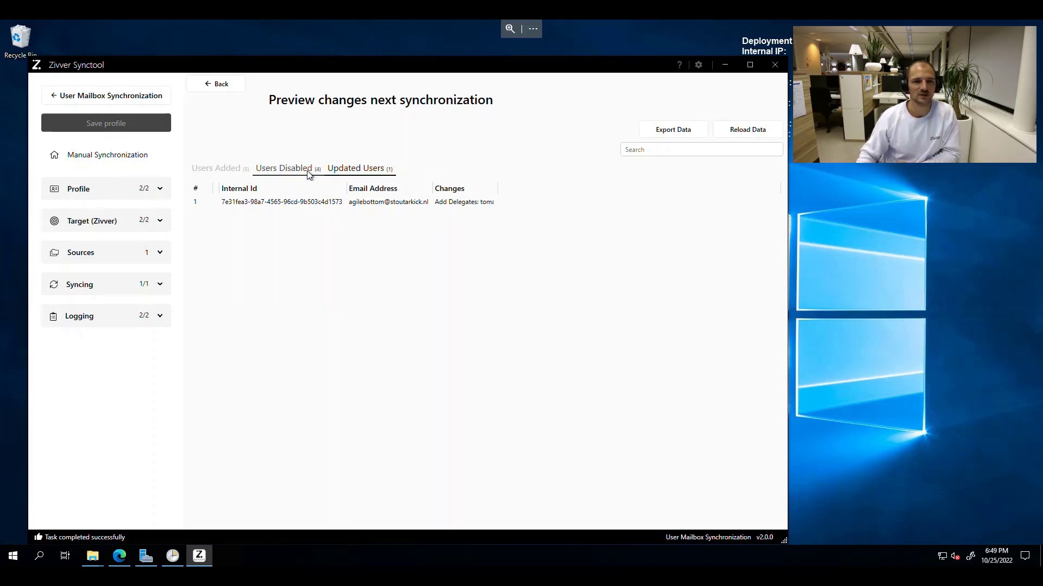
# Step: Widen the Changes column of the updated users preview, and inspect the source and target details of the third user listed for disabling
pyautogui.click(299, 205)
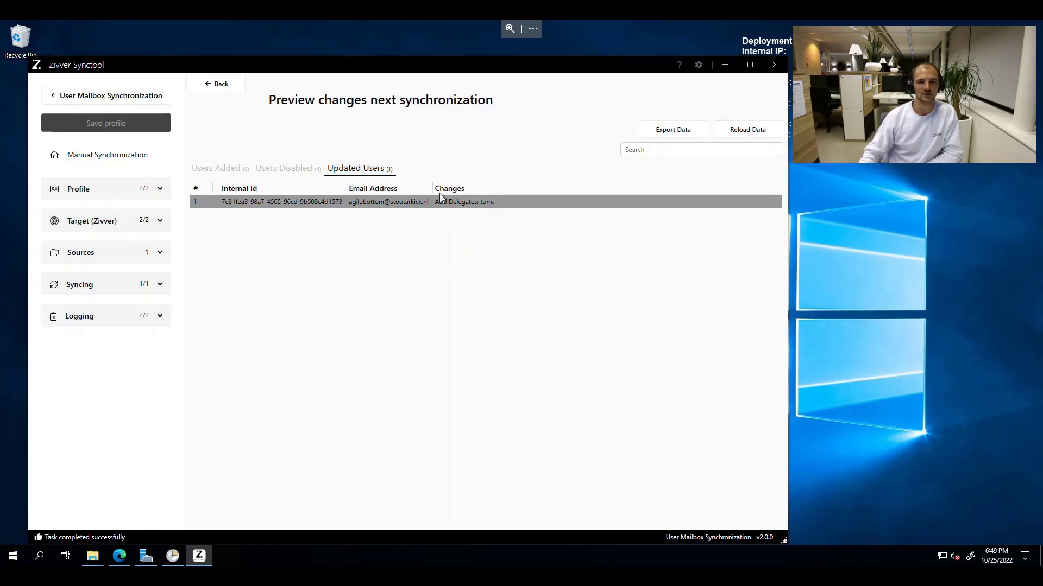
pyautogui.moveTo(496, 186); pyautogui.dragTo(650, 186)
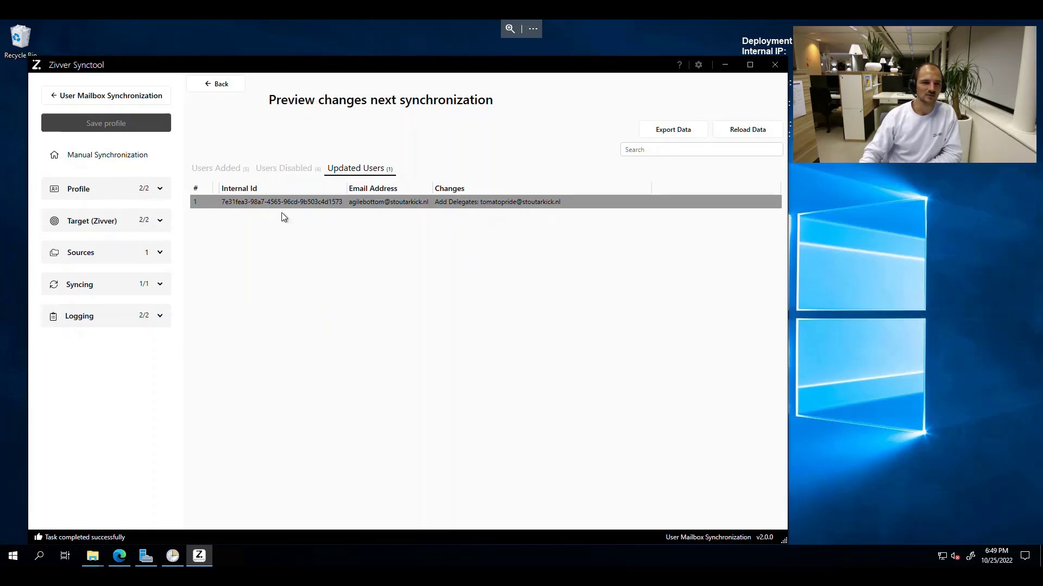
pyautogui.click(294, 173)
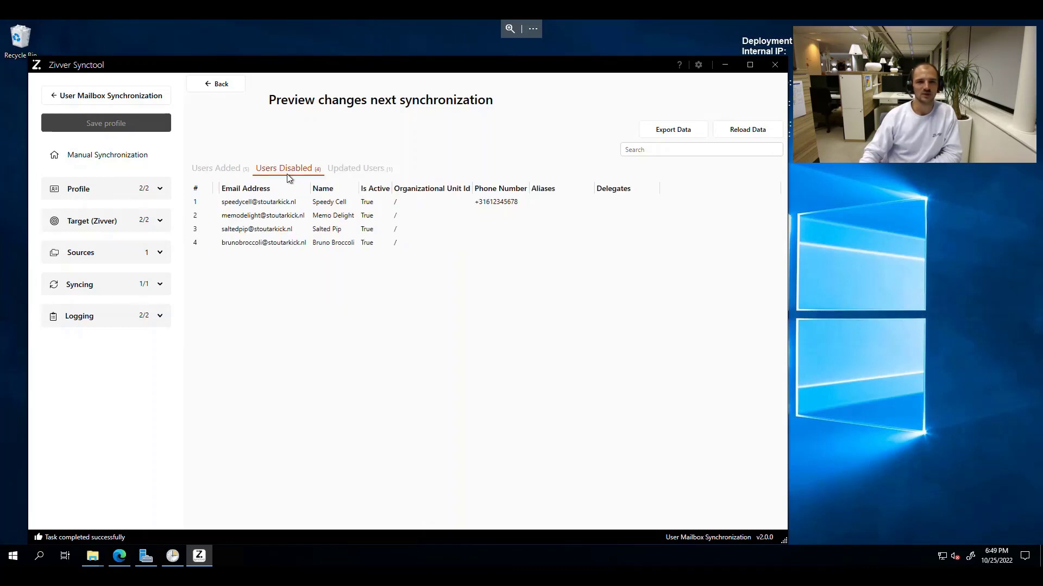
pyautogui.doubleClick(300, 230)
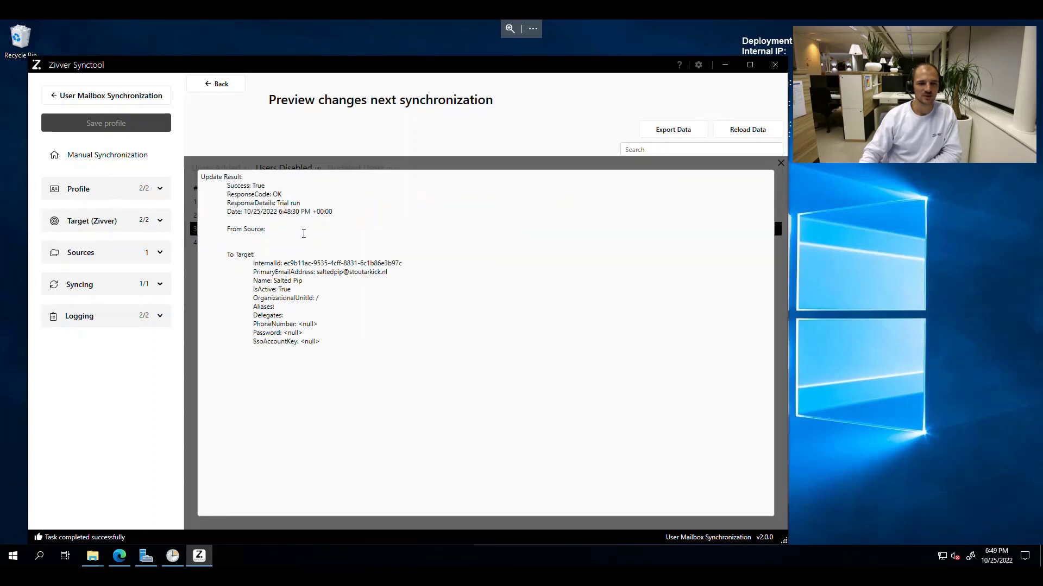
pyautogui.moveTo(226, 229); pyautogui.dragTo(275, 230)
pyautogui.click(275, 230)
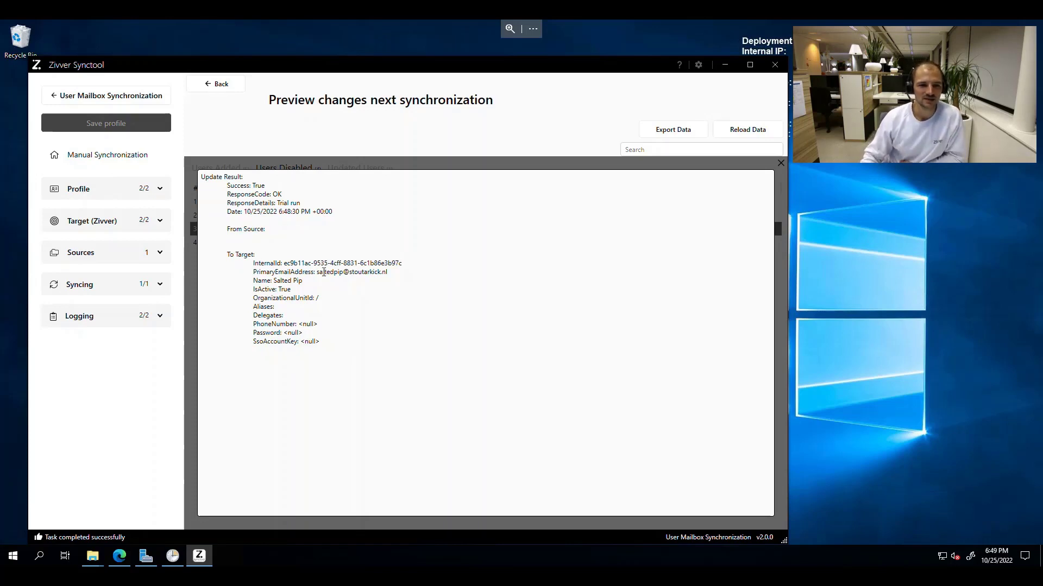
pyautogui.moveTo(319, 273); pyautogui.dragTo(388, 273)
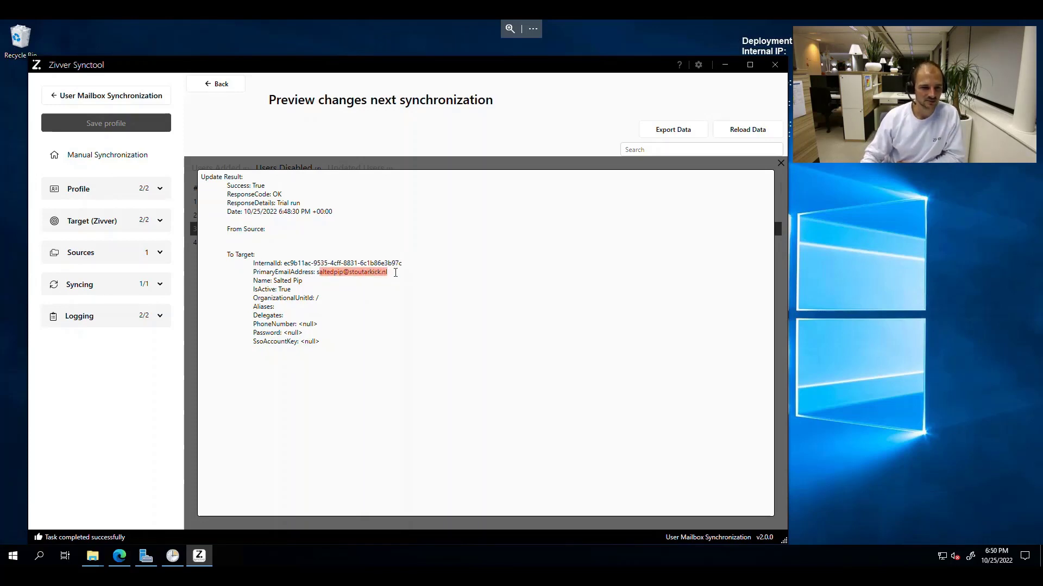
pyautogui.moveTo(266, 229); pyautogui.dragTo(225, 233)
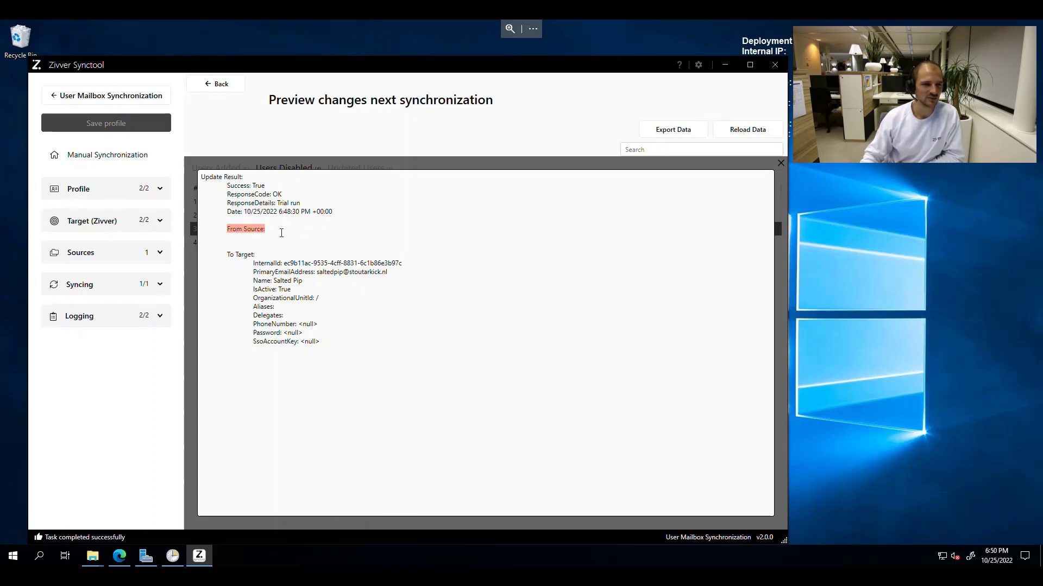
pyautogui.click(281, 233)
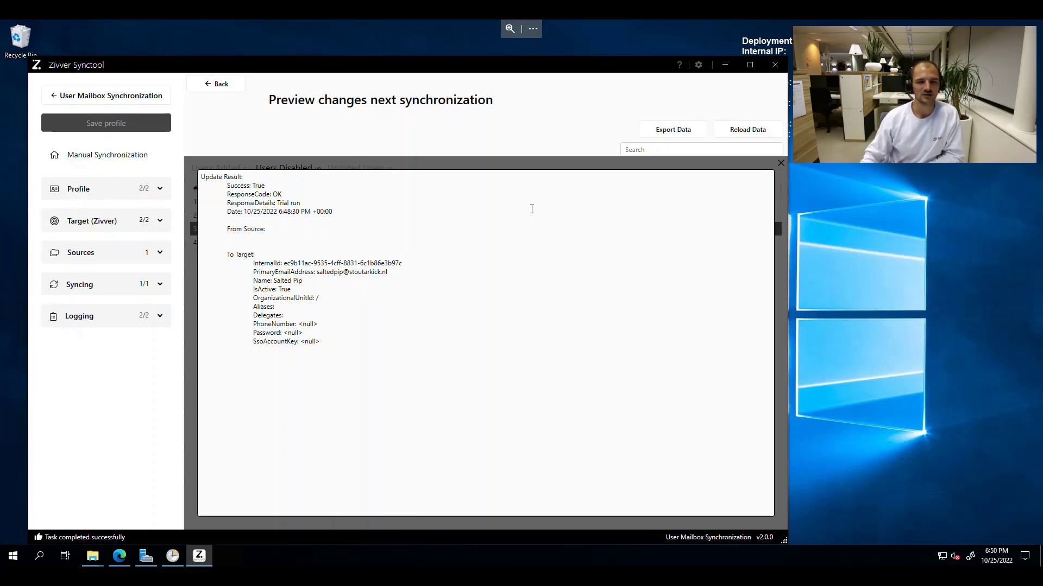
pyautogui.click(781, 165)
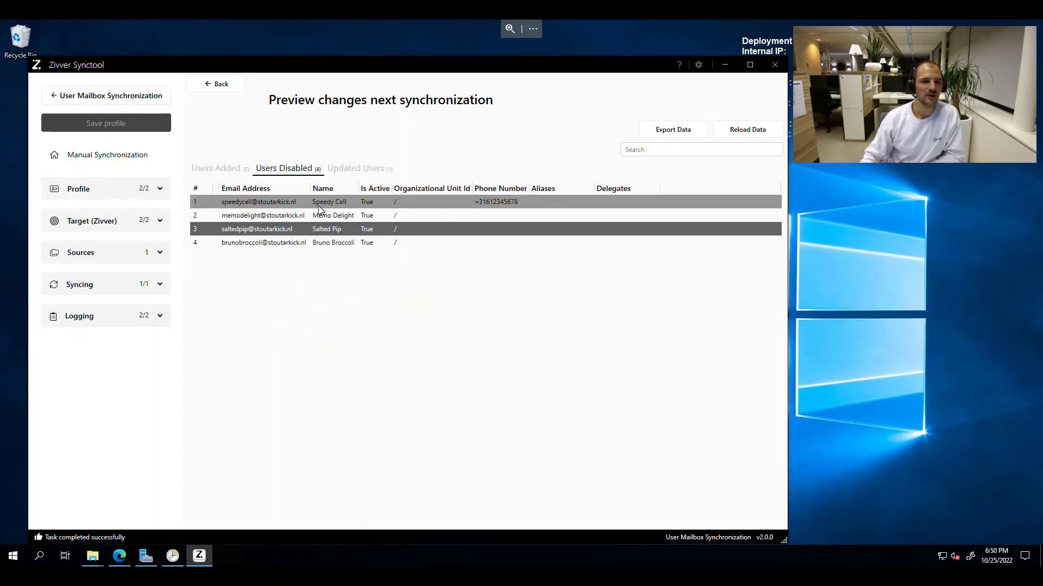
# Step: Inspect the source and target details of the second user listed for disabling
pyautogui.doubleClick(252, 215)
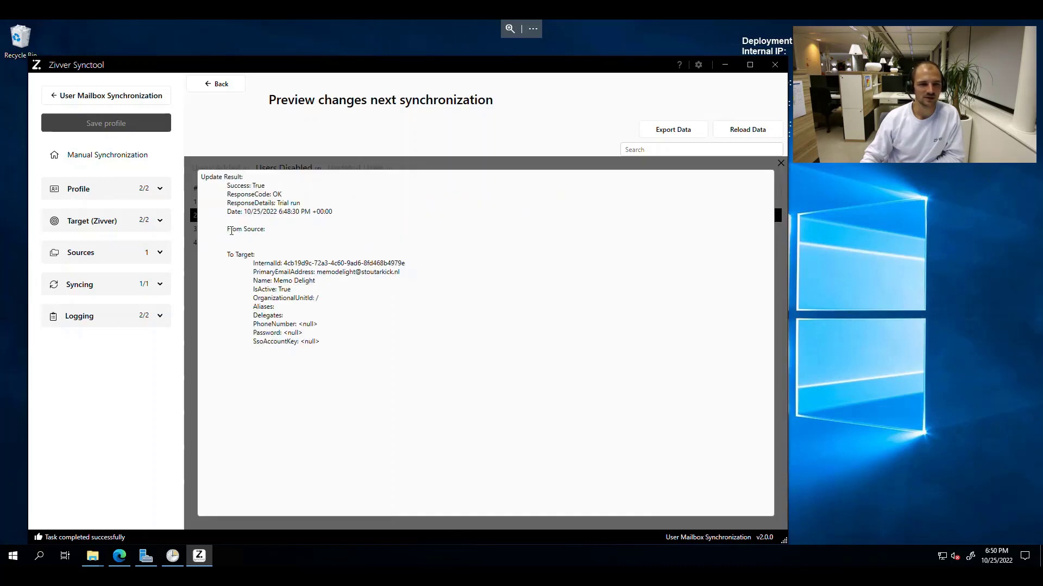
pyautogui.moveTo(232, 230); pyautogui.dragTo(273, 230)
pyautogui.click(273, 230)
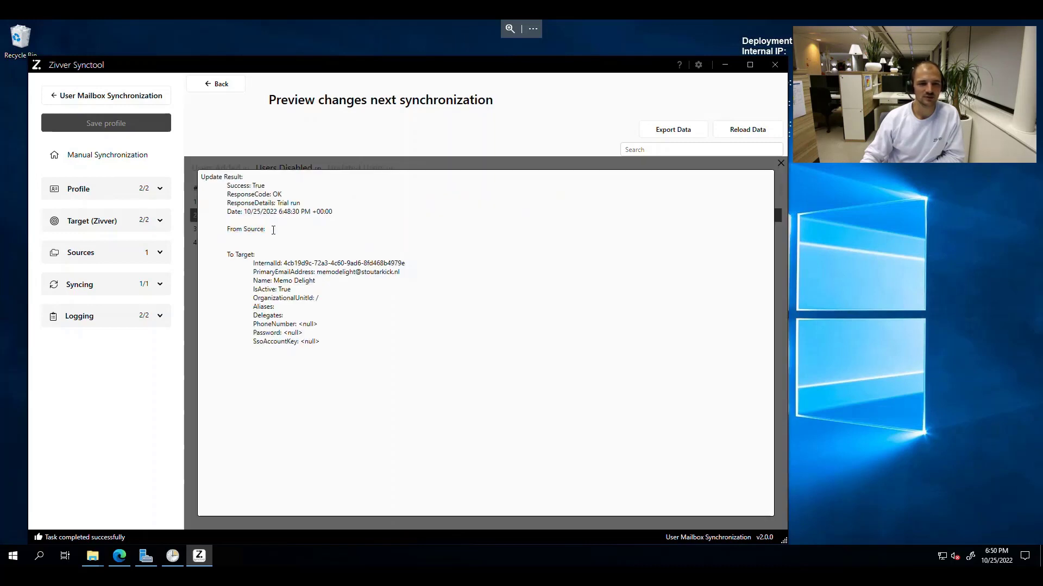
pyautogui.click(782, 162)
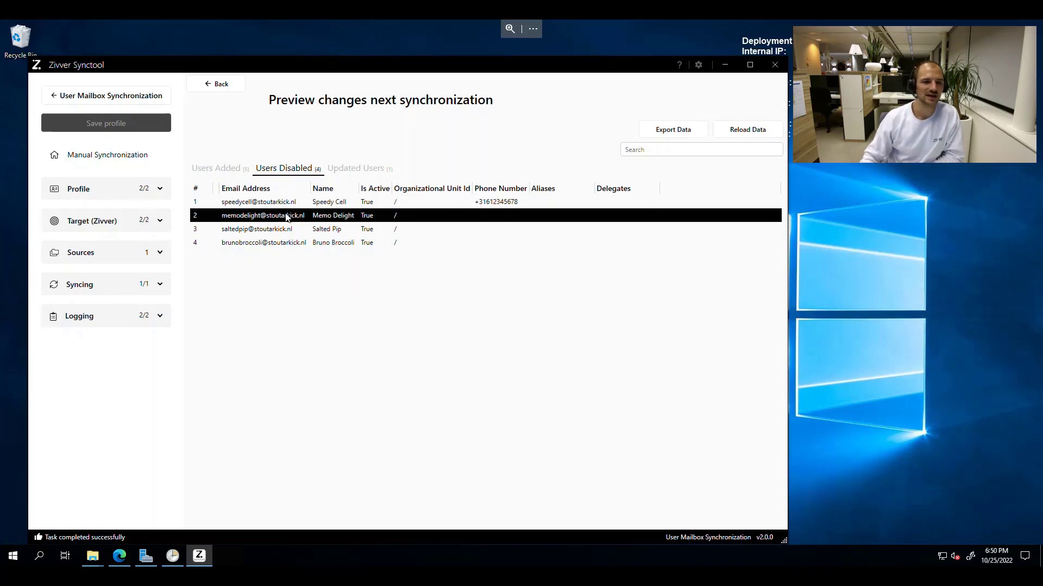
# Step: Inspect the source details of the first user in the preview of added users
pyautogui.click(220, 173)
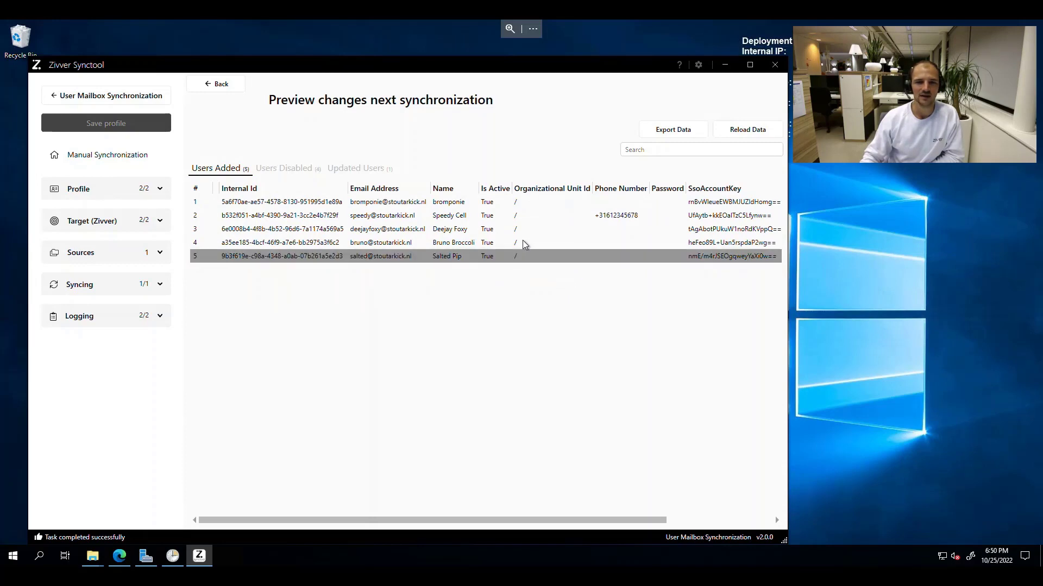
pyautogui.doubleClick(389, 202)
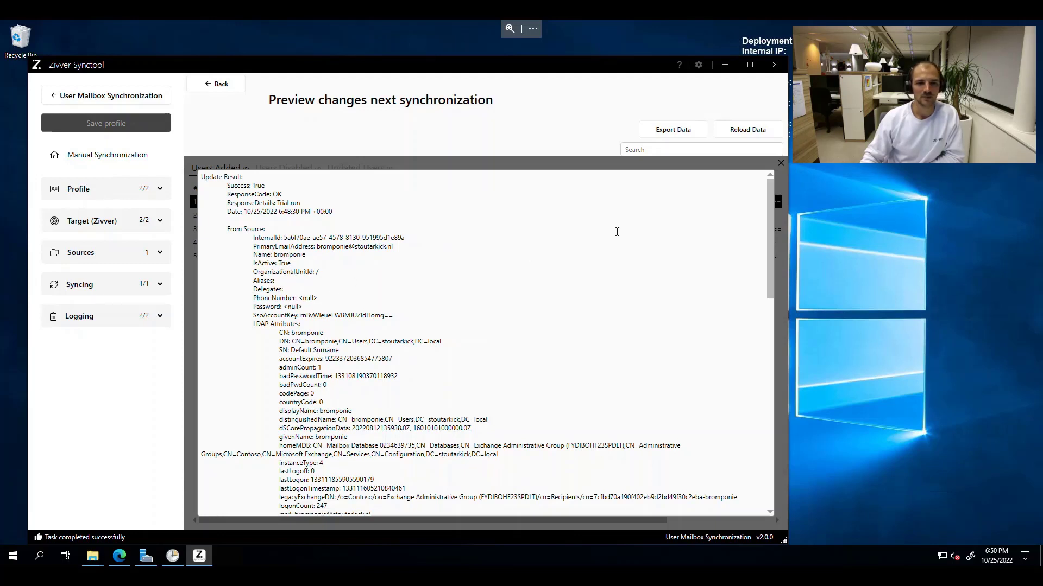
pyautogui.click(780, 163)
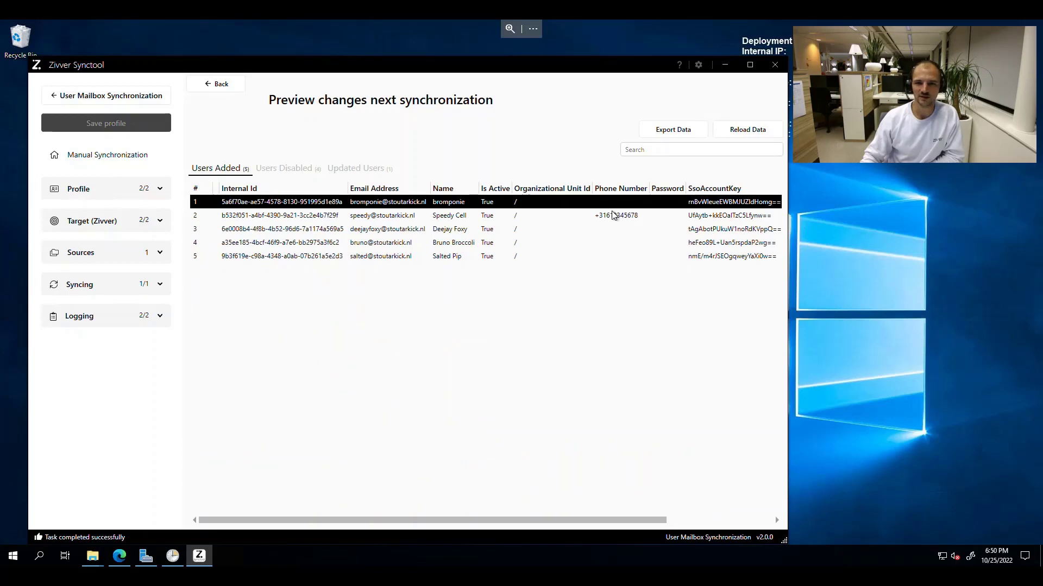
# Step: Return to the manual synchronization, approve the verified changes and apply the update to Zivver
pyautogui.click(213, 85)
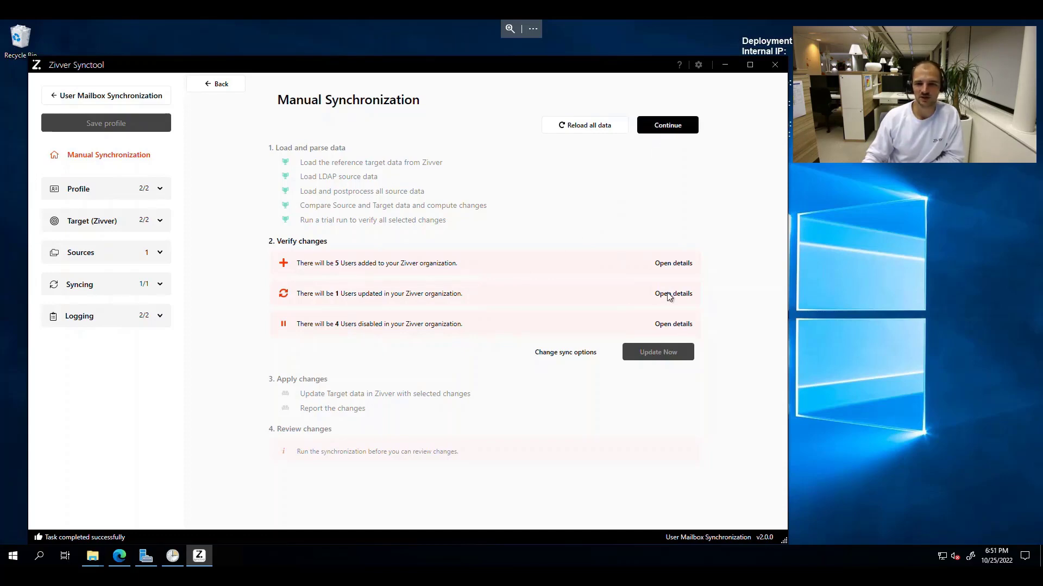
pyautogui.click(667, 128)
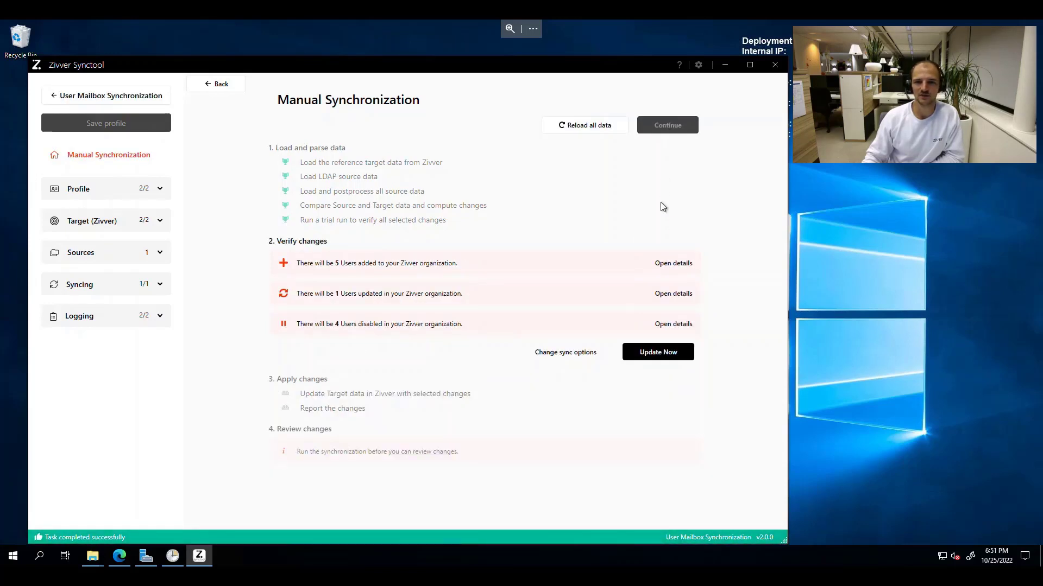
pyautogui.click(655, 355)
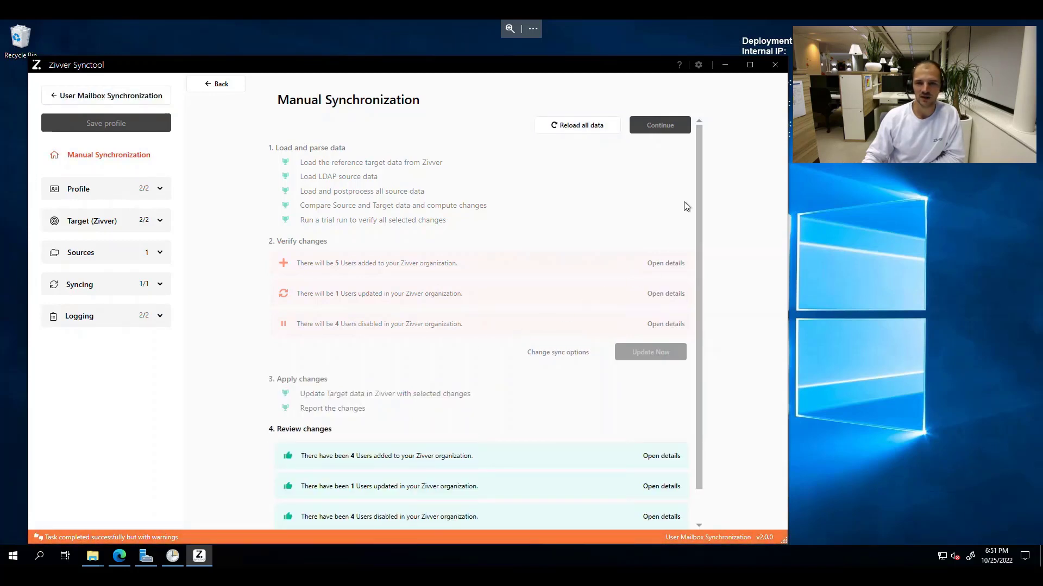
# Step: Review the synchronization results, checking the failed addition and the lists of added, disabled and updated users
pyautogui.moveTo(698, 184); pyautogui.dragTo(704, 242)
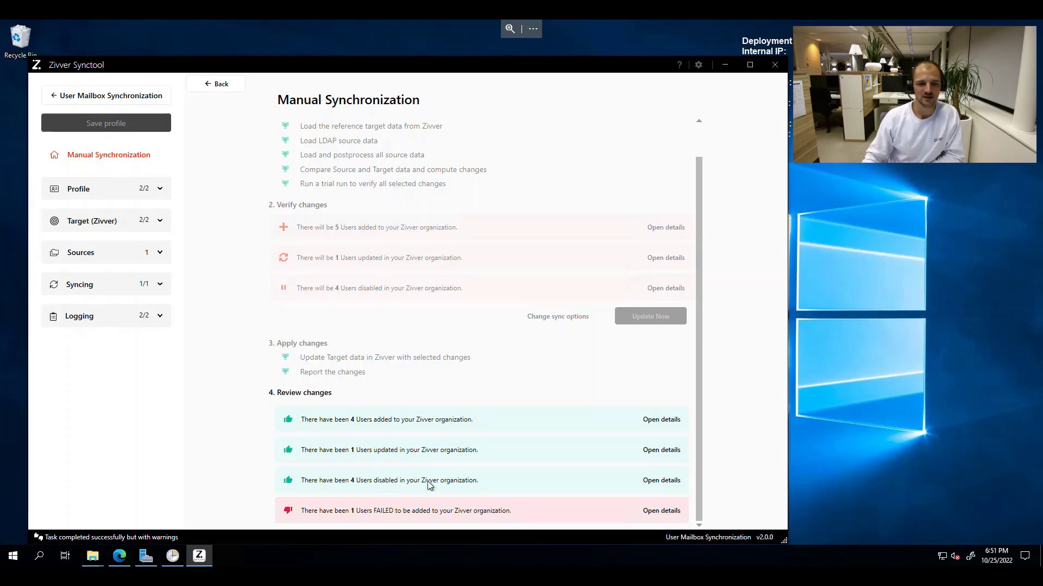
pyautogui.click(653, 510)
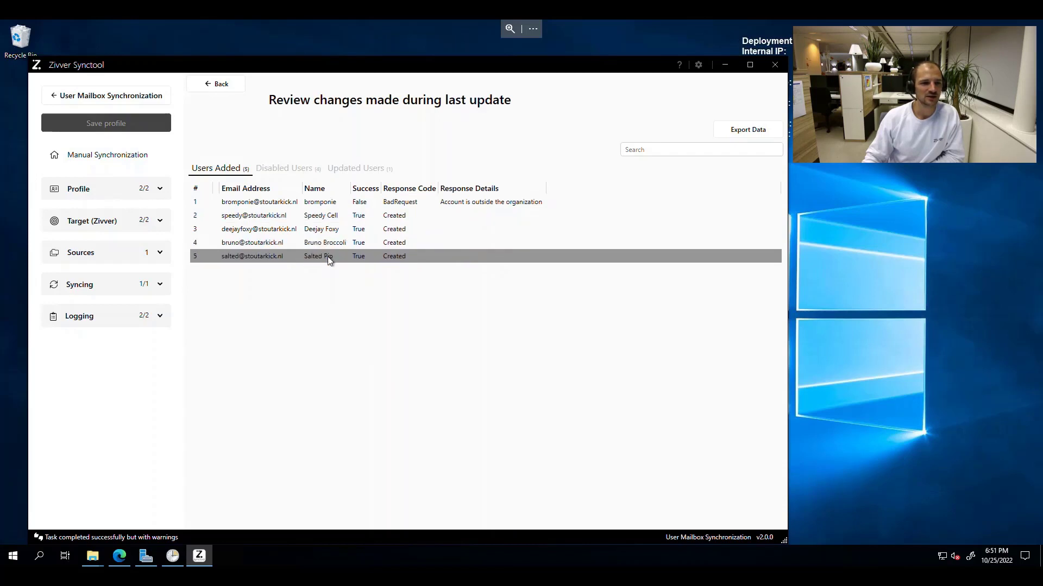
pyautogui.click(284, 168)
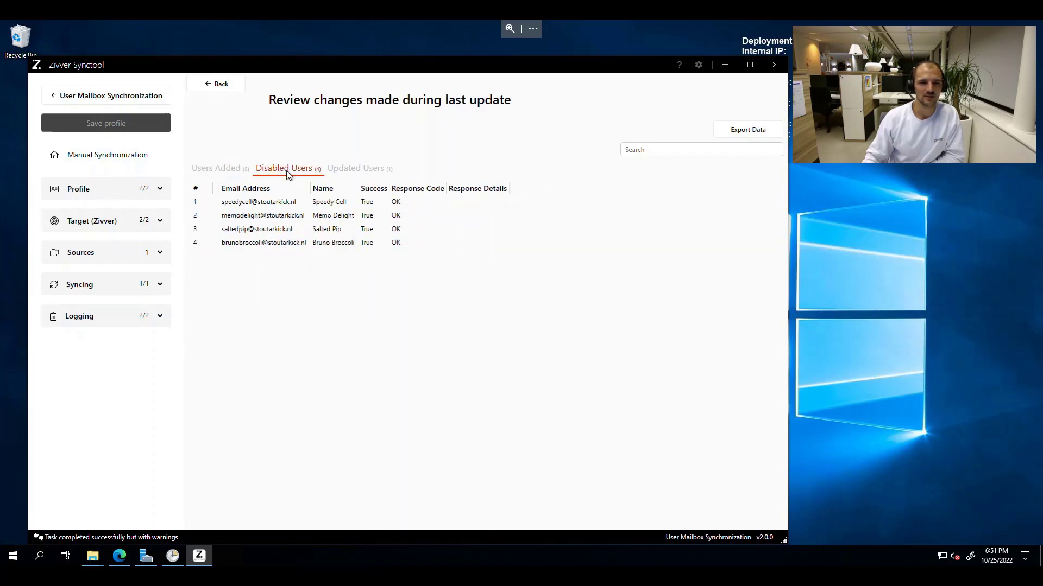
pyautogui.click(354, 169)
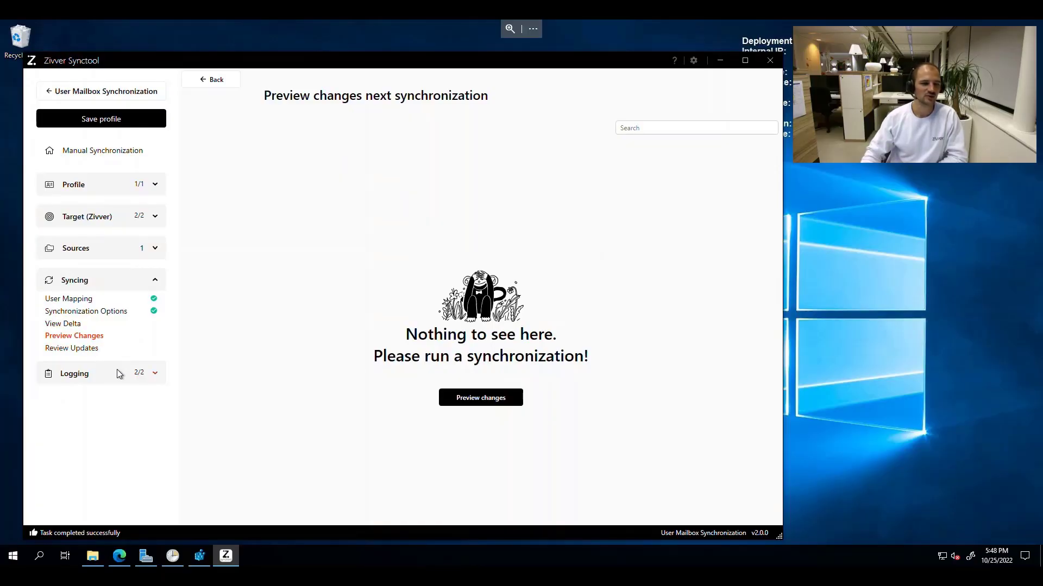
# Step: Open the email reporting settings of the User Mailbox Synchronization profile and review them
pyautogui.click(154, 374)
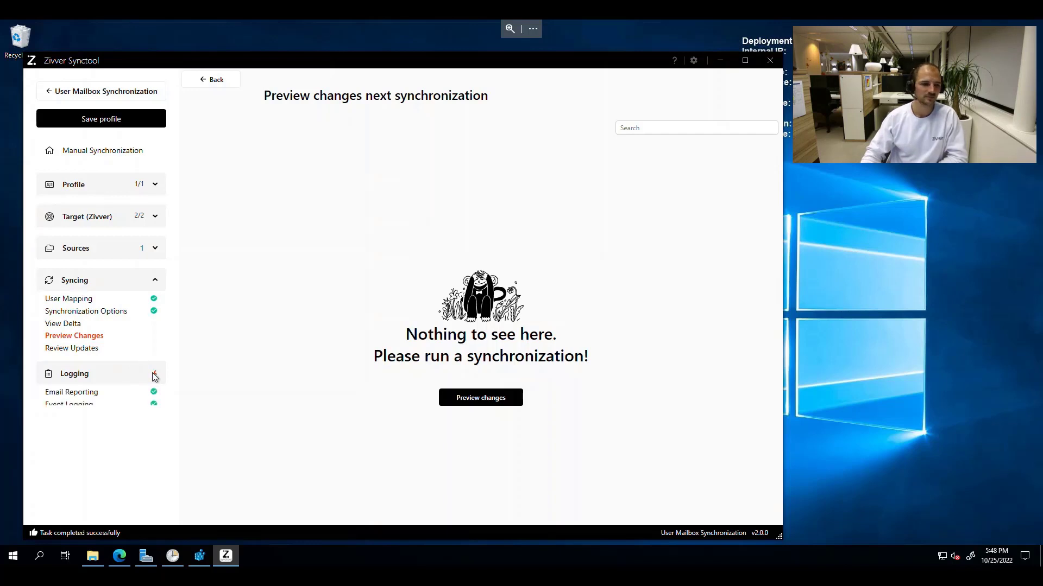
pyautogui.click(154, 280)
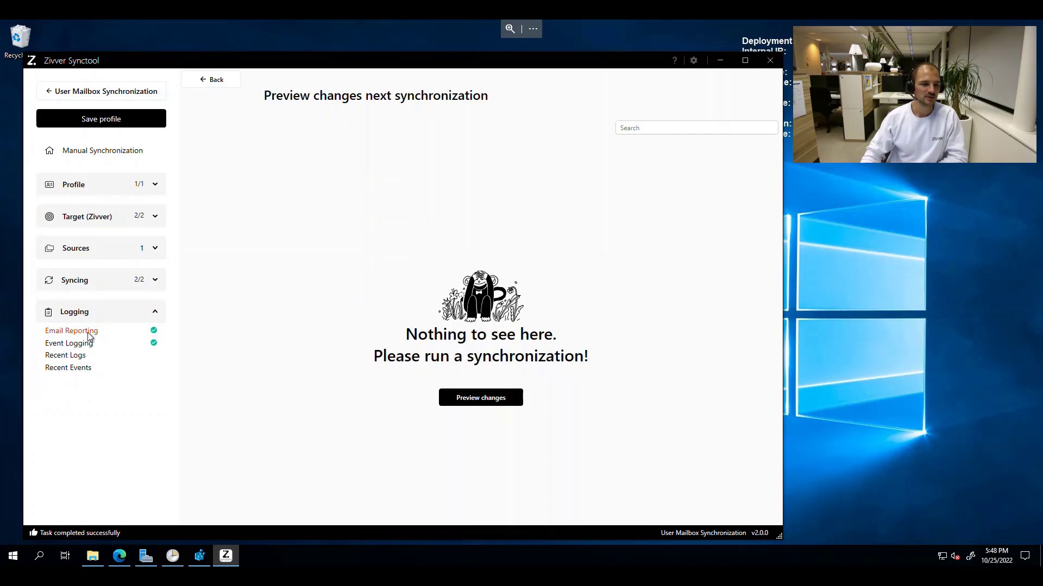
pyautogui.click(87, 333)
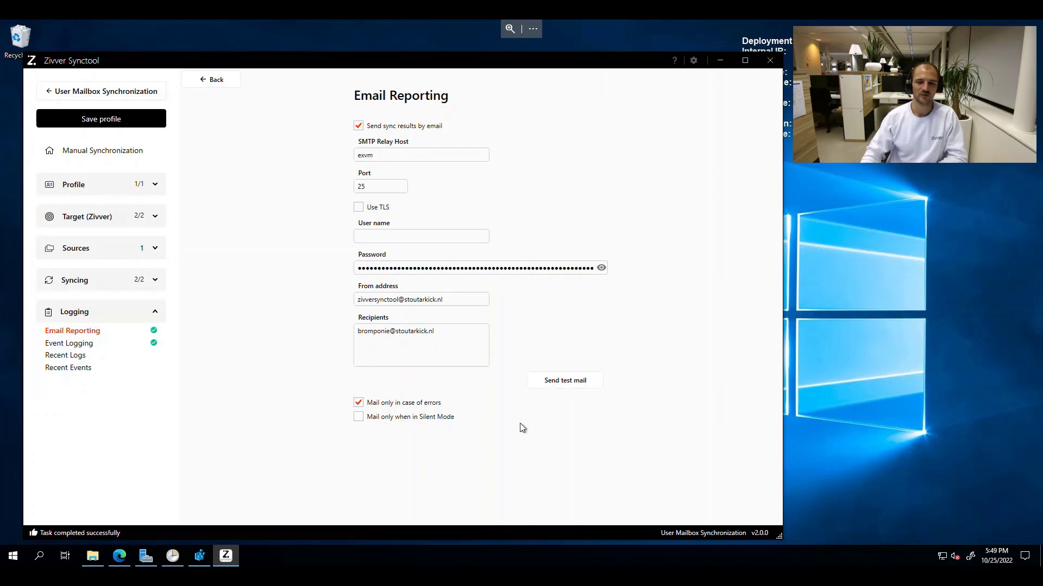
# Step: Enable writing events to file in the event logging settings and set the log folder to Documents\Logs
pyautogui.click(69, 344)
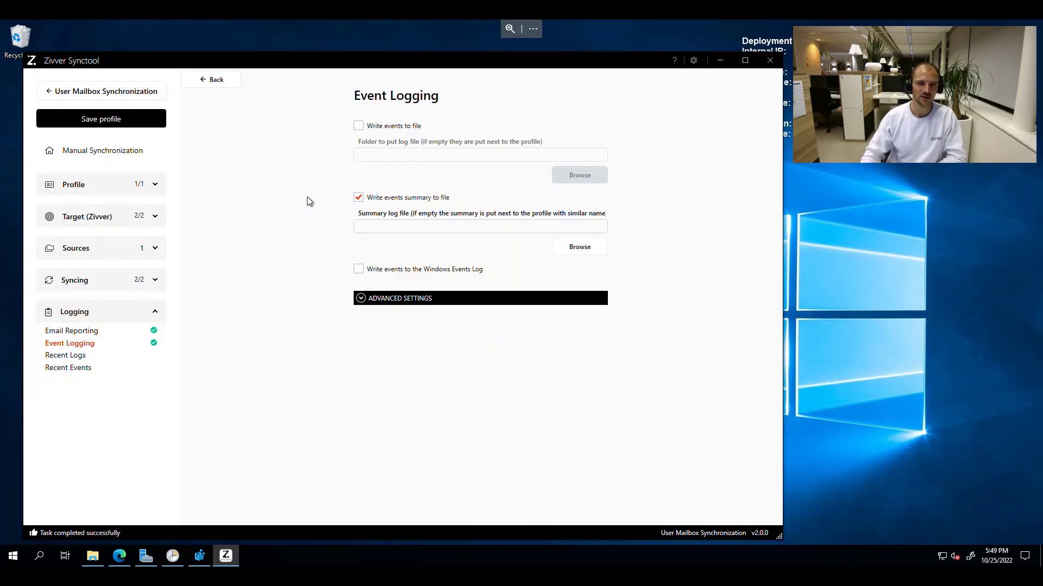
pyautogui.click(391, 226)
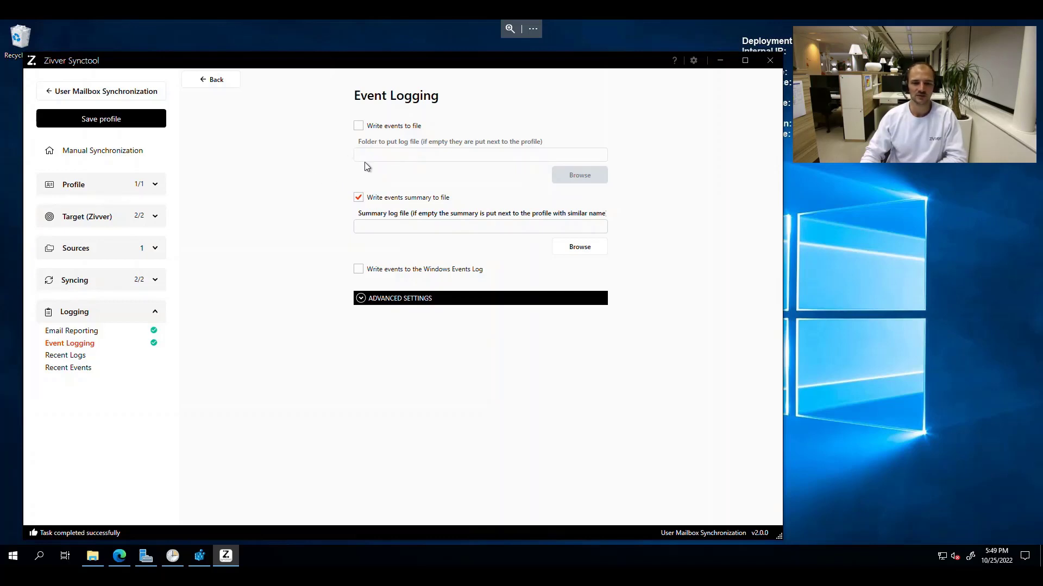
pyautogui.click(359, 127)
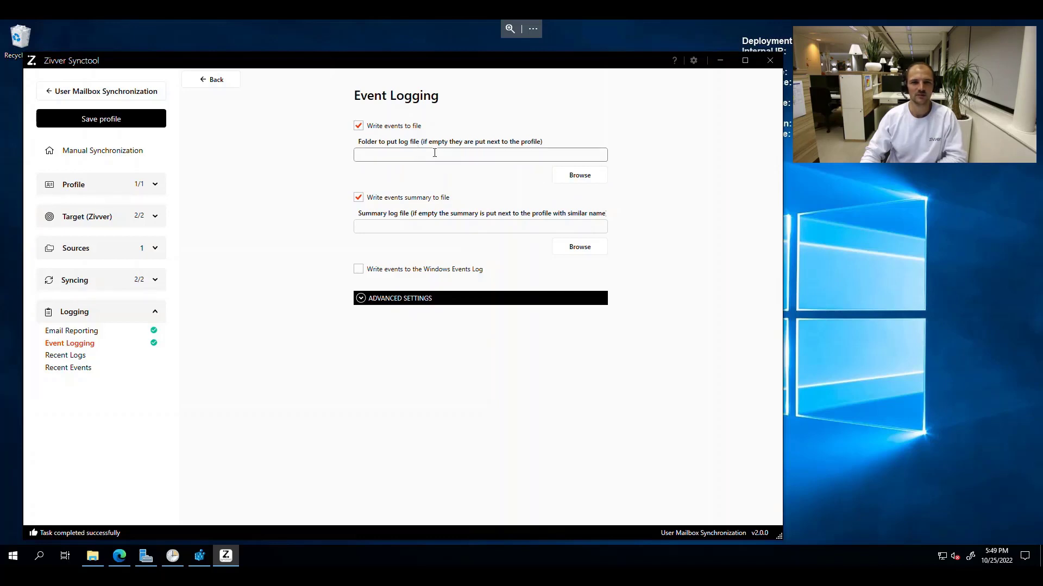
pyautogui.click(568, 179)
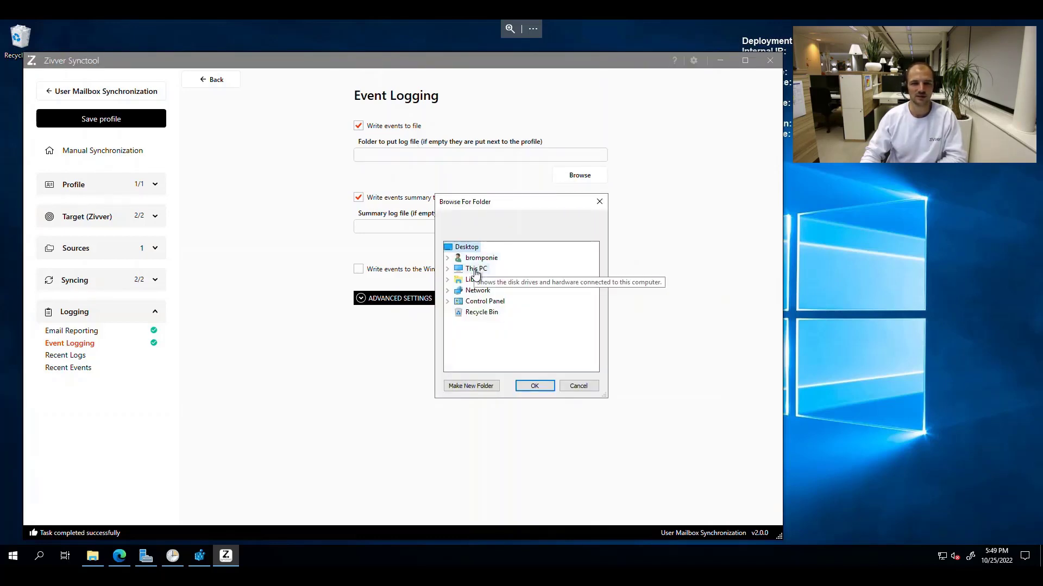
pyautogui.doubleClick(476, 270)
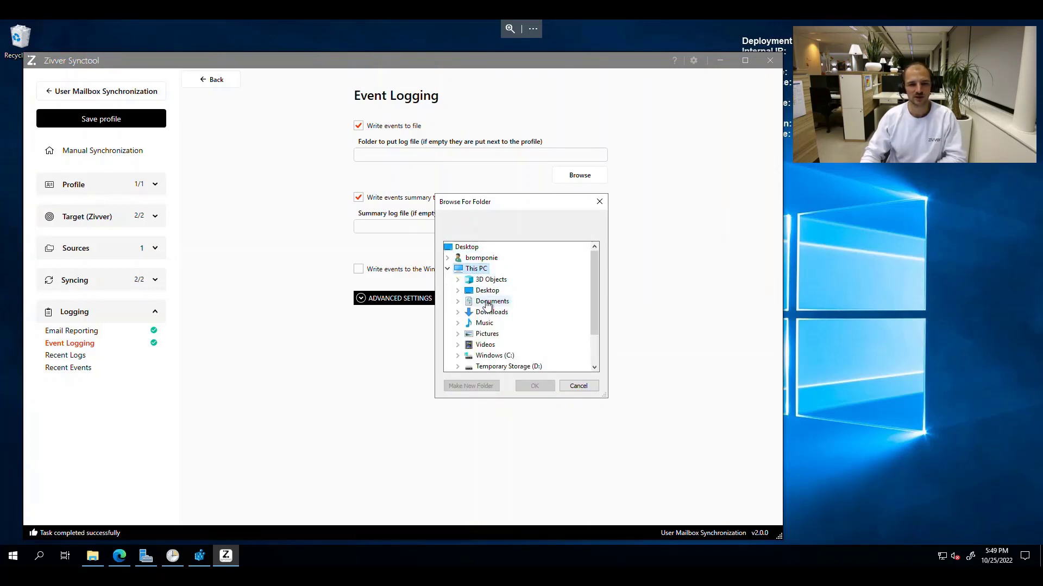
pyautogui.doubleClick(487, 302)
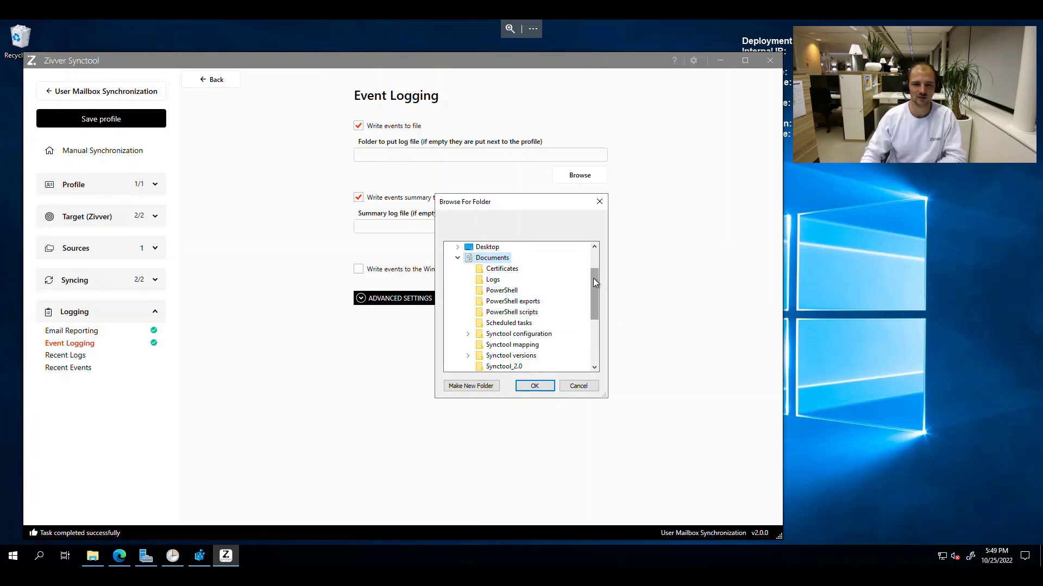
pyautogui.click(496, 281)
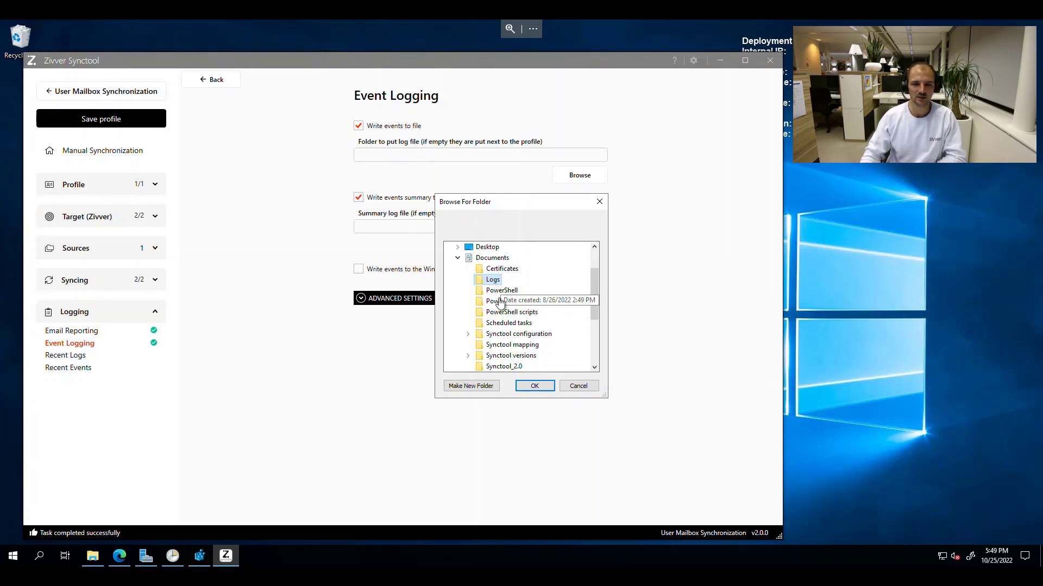
pyautogui.click(522, 386)
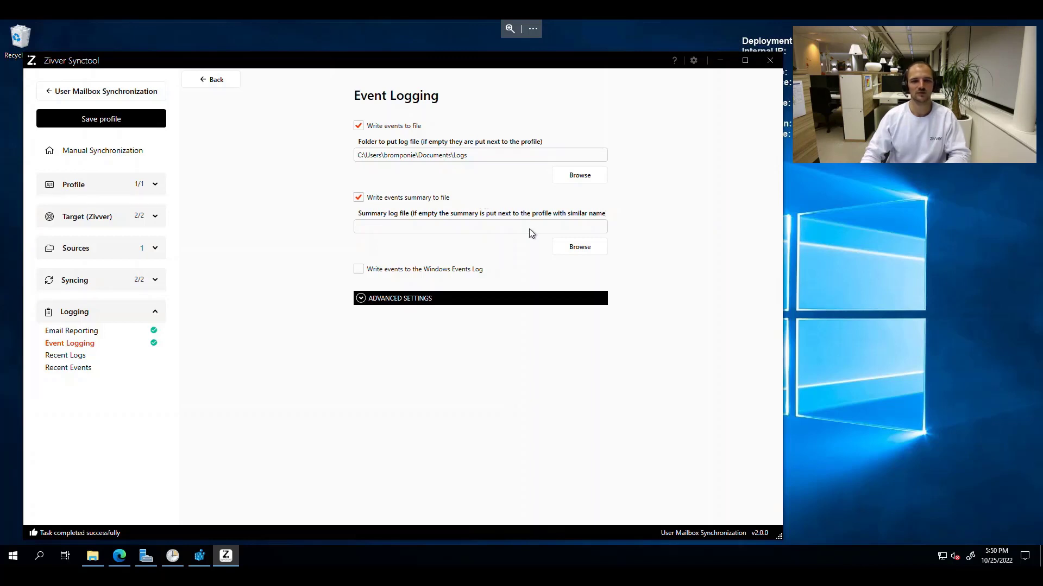
# Step: Set the events summary log file to User Mailbox Synchronization Summary in the Documents\Logs folder
pyautogui.click(564, 252)
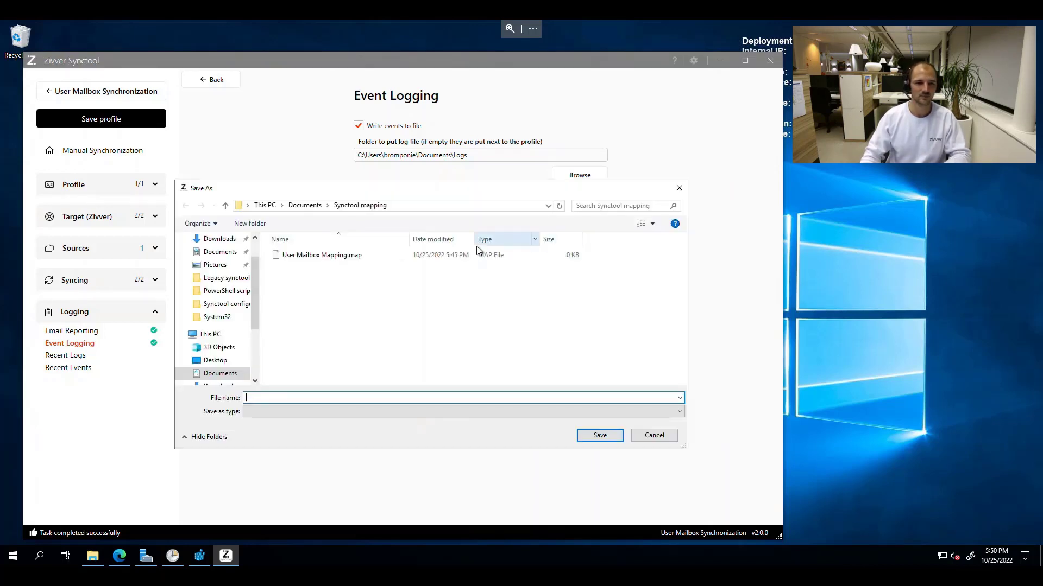
pyautogui.click(312, 208)
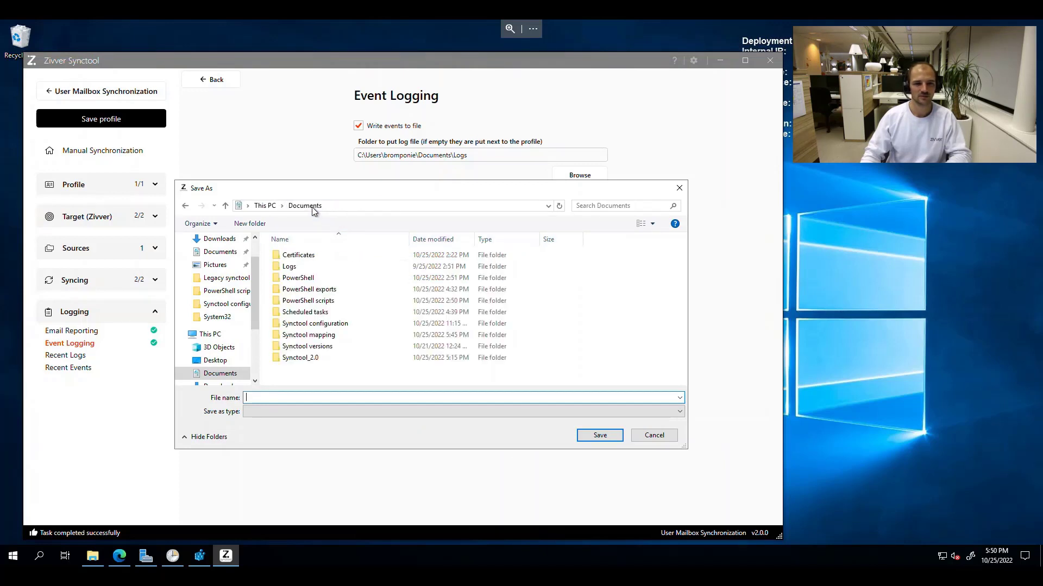
pyautogui.click(321, 269)
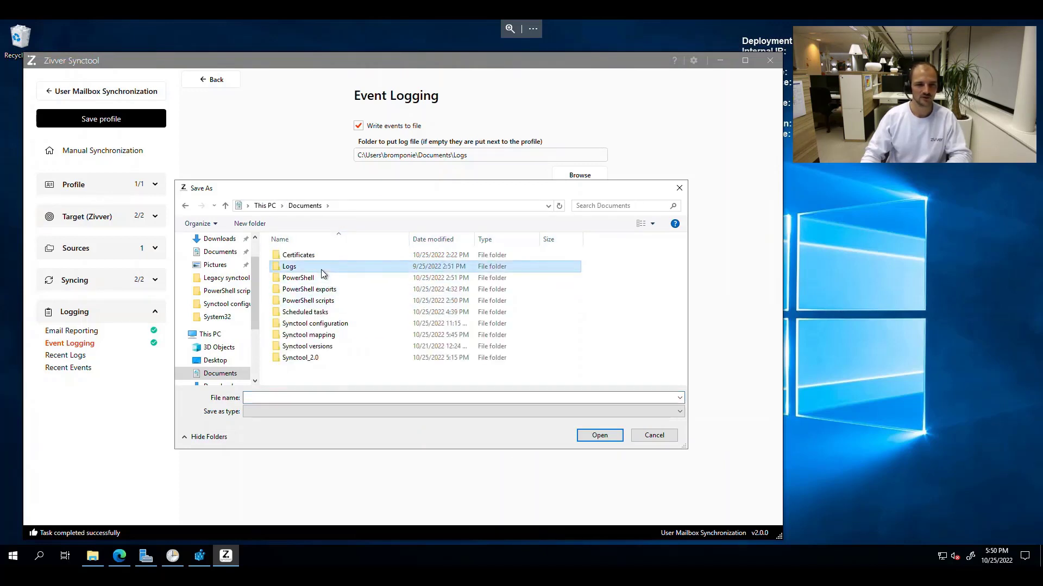
pyautogui.click(595, 437)
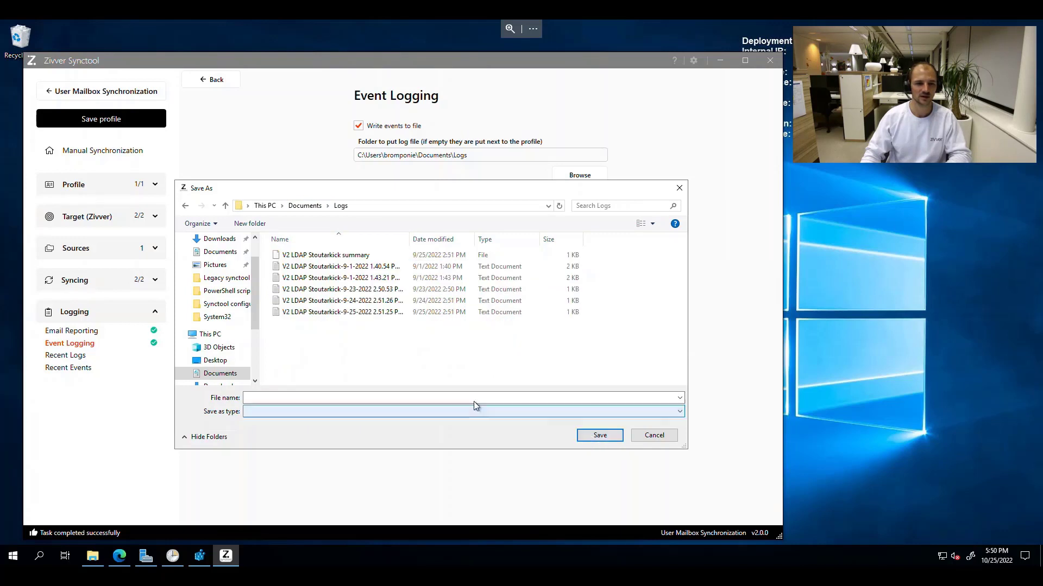
pyautogui.click(332, 398)
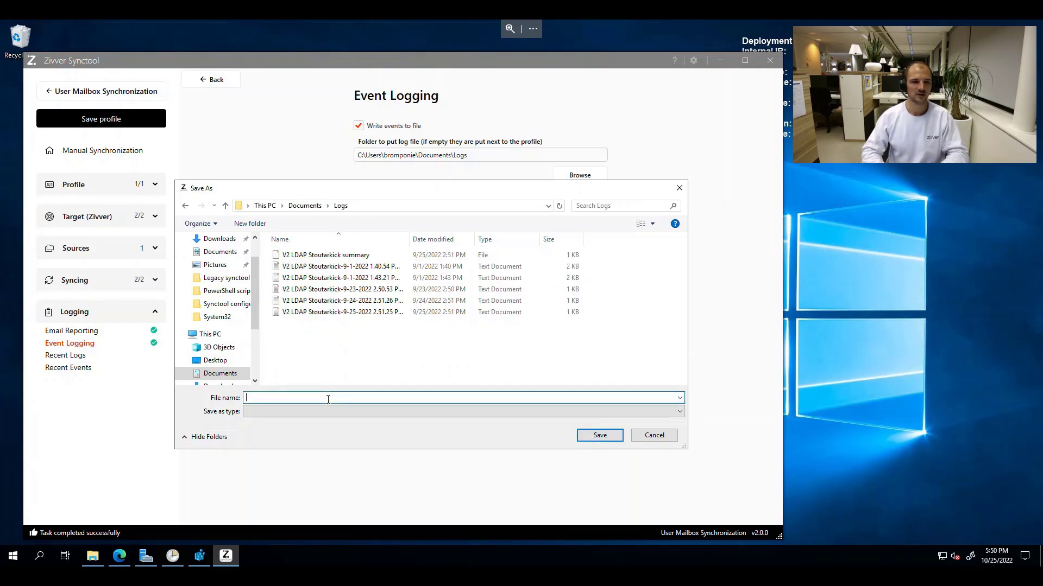
pyautogui.write('User Mailbox Sy')
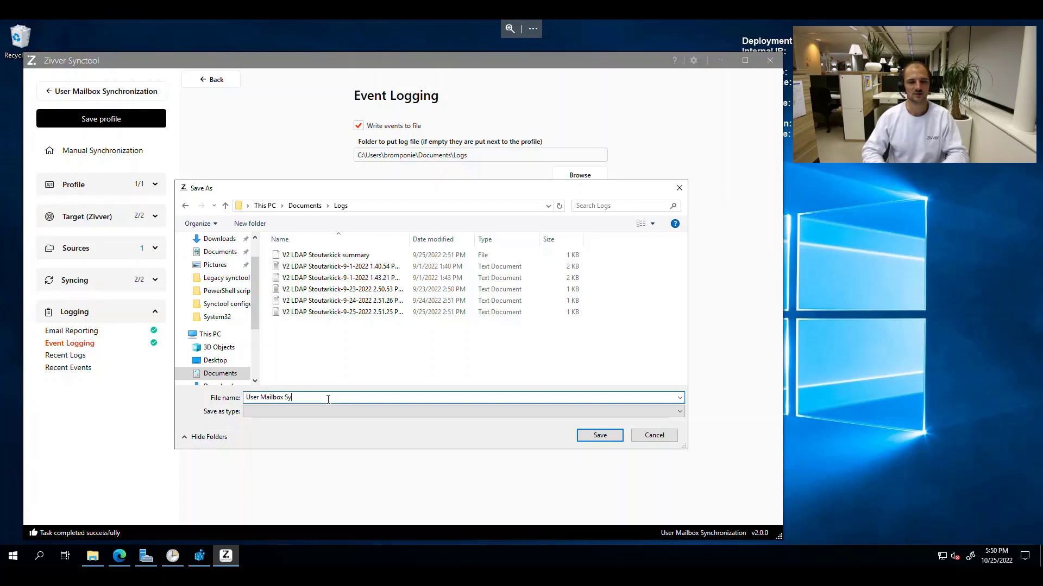
pyautogui.write('nchronization Summary')
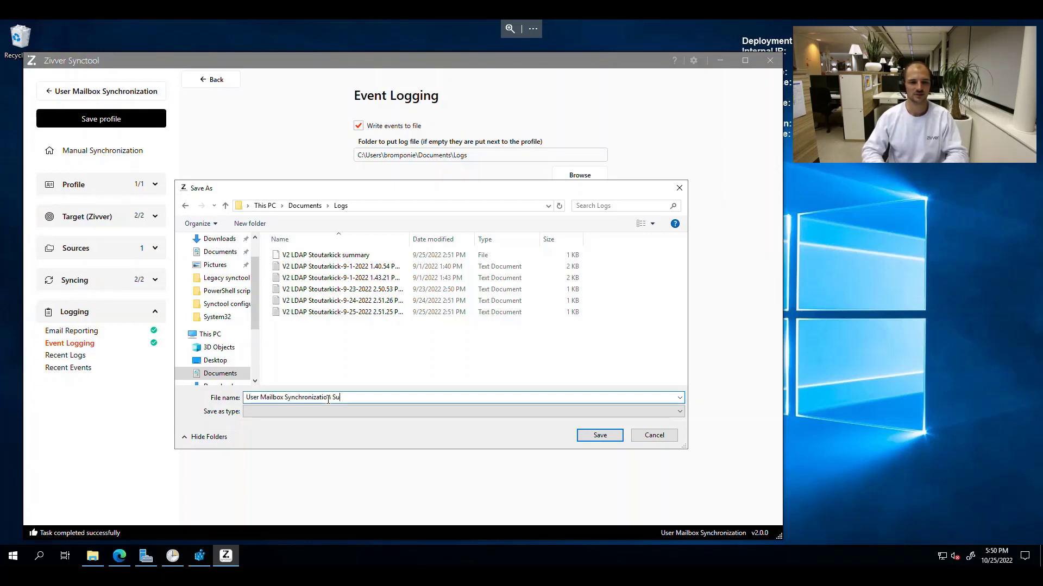
pyautogui.click(614, 437)
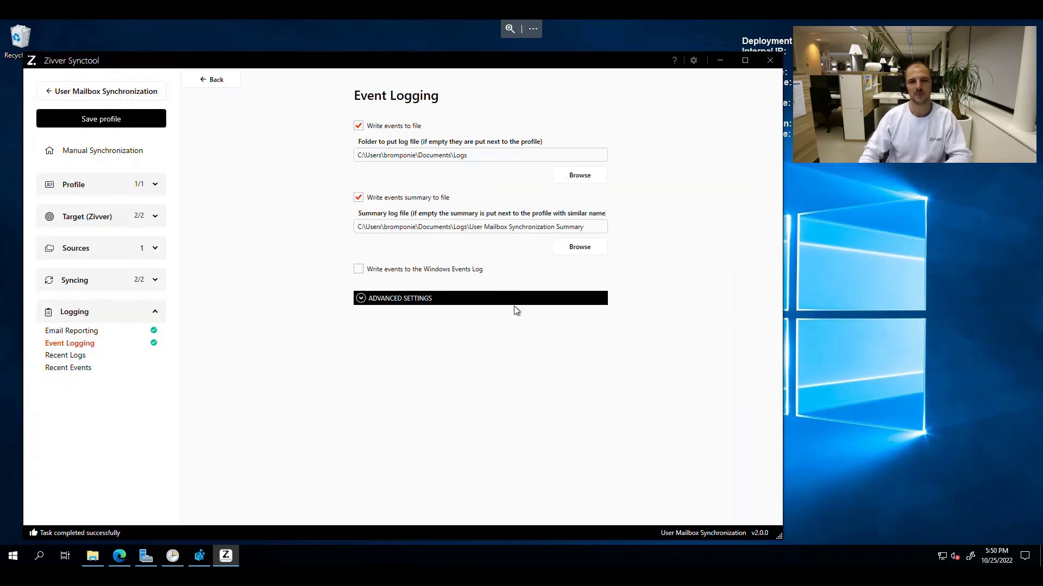
# Step: Review the profile's recent logs and recent events, and return to the event logging settings
pyautogui.click(66, 357)
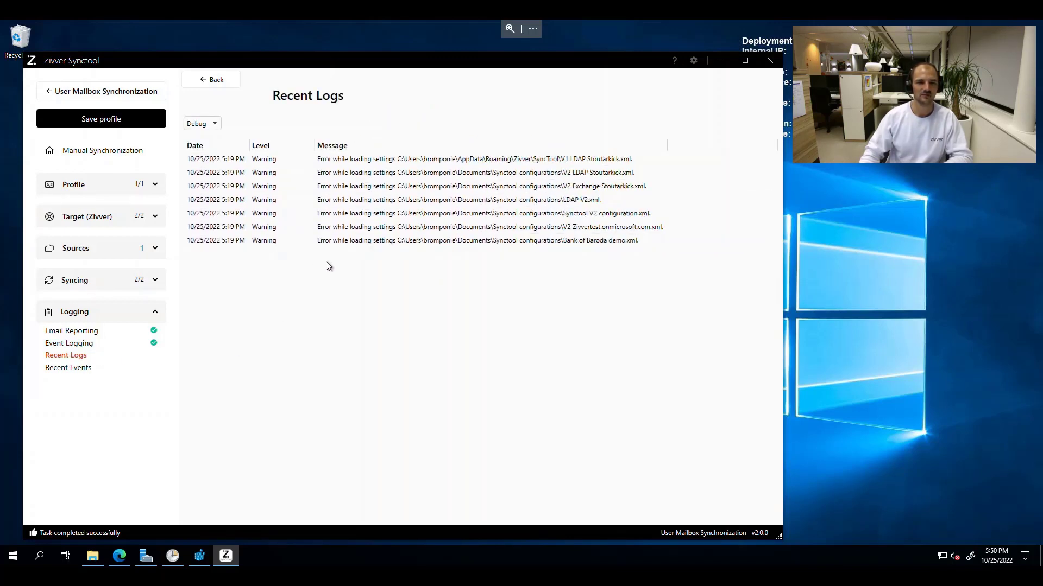
pyautogui.click(69, 368)
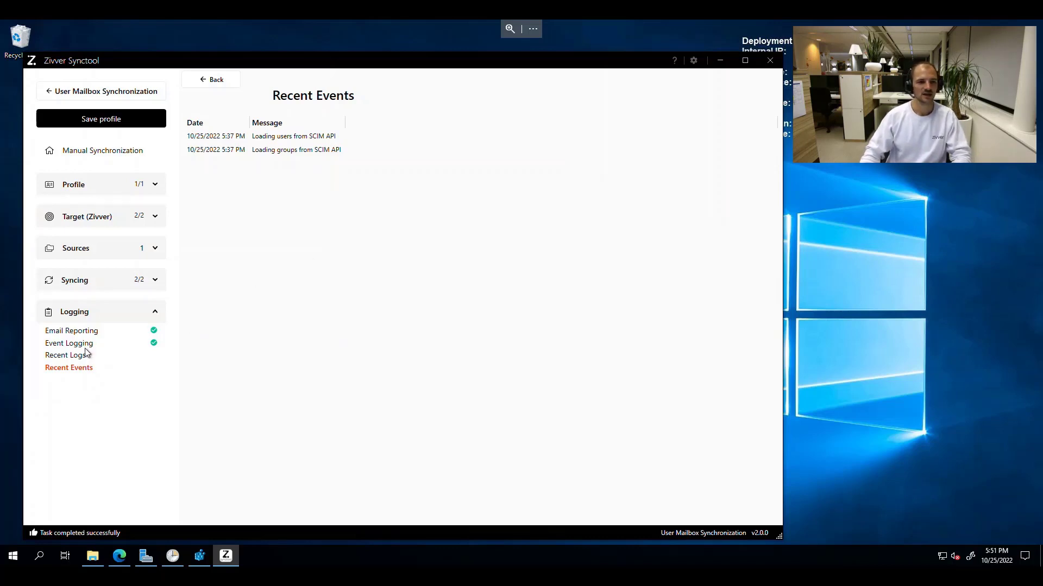
pyautogui.click(70, 344)
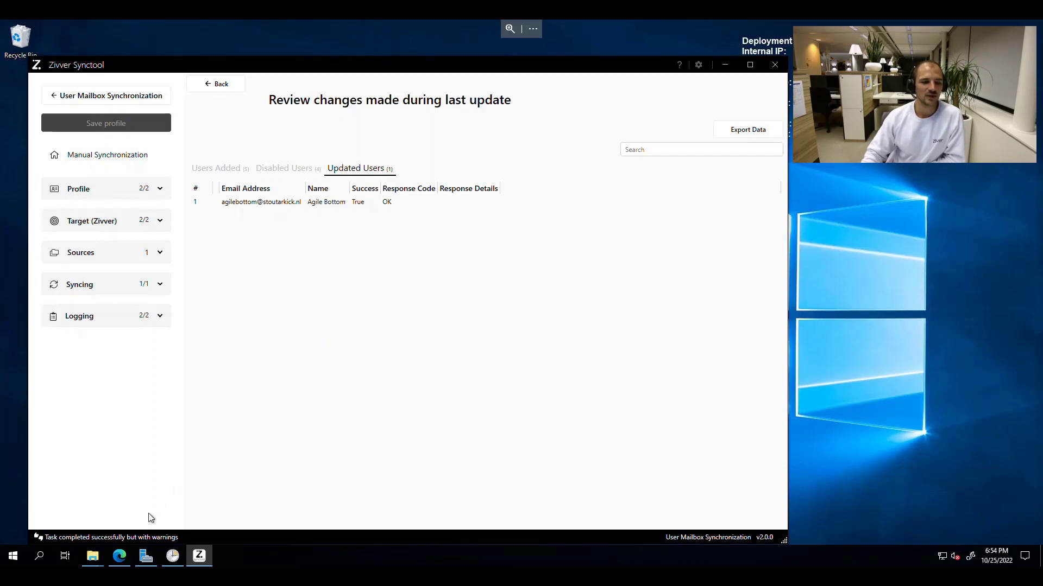
# Step: Switch to the SyncTool folder in File Explorer, locate the Backup Synctool profiles folder and close Zivver Synctool
pyautogui.moveTo(124, 560)
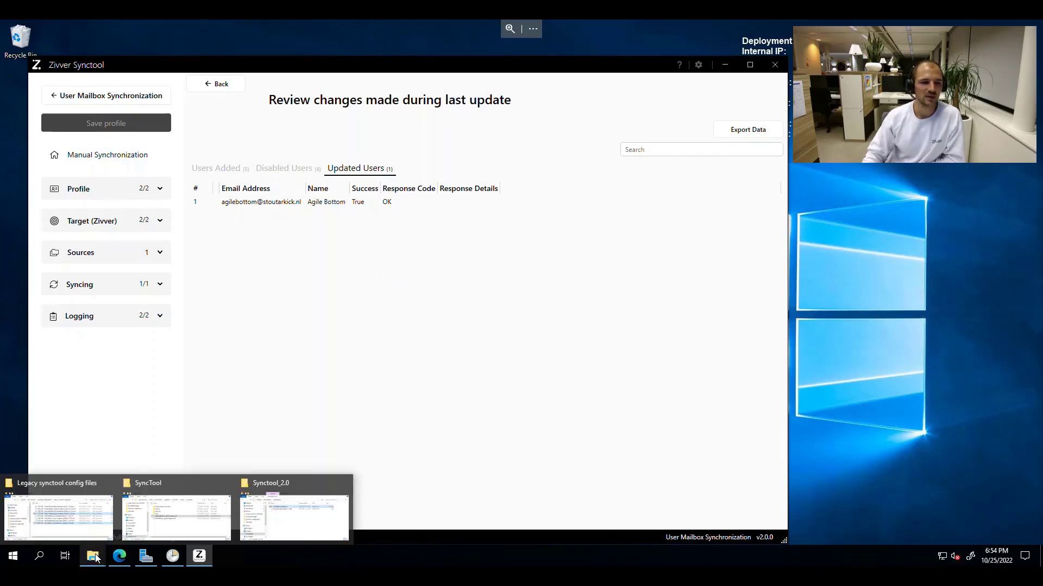
pyautogui.click(175, 521)
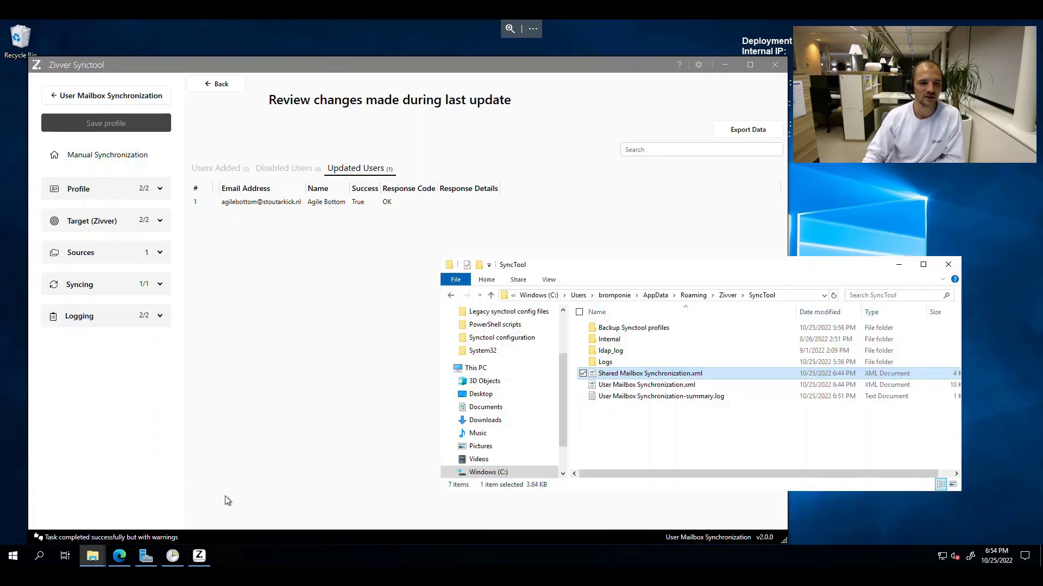
pyautogui.click(630, 416)
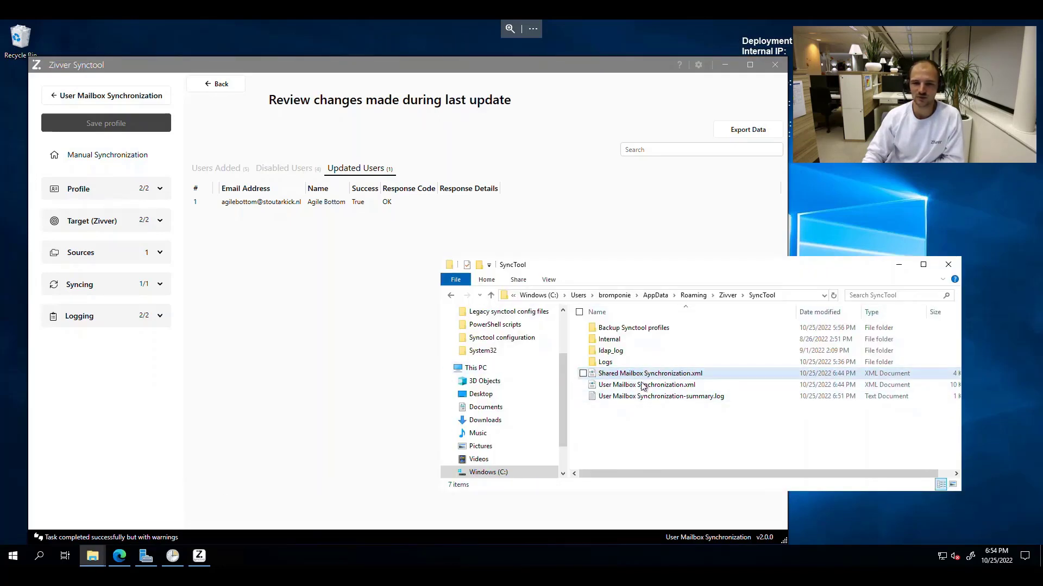
pyautogui.click(645, 330)
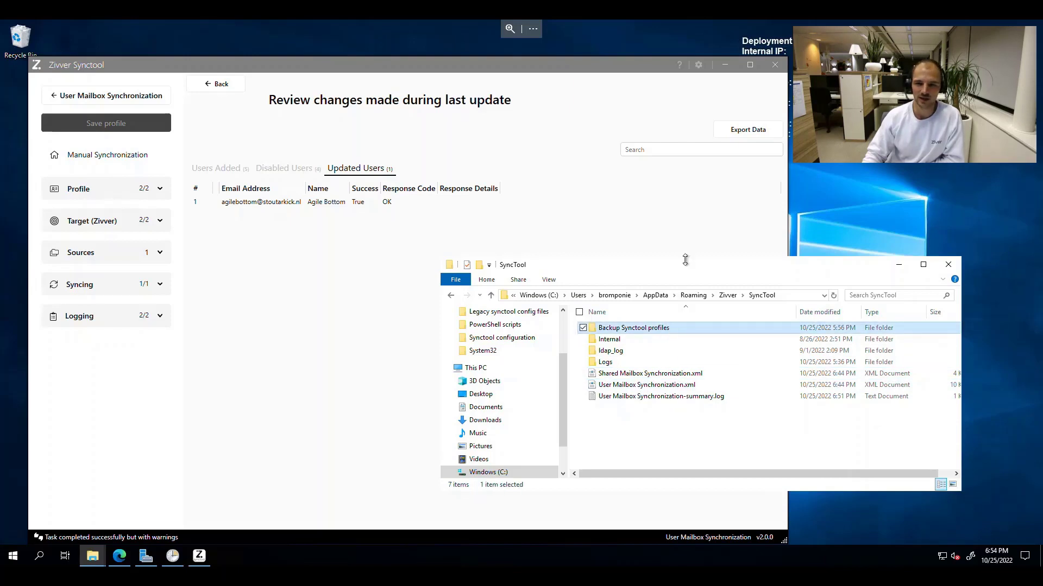
pyautogui.moveTo(686, 267); pyautogui.dragTo(511, 203)
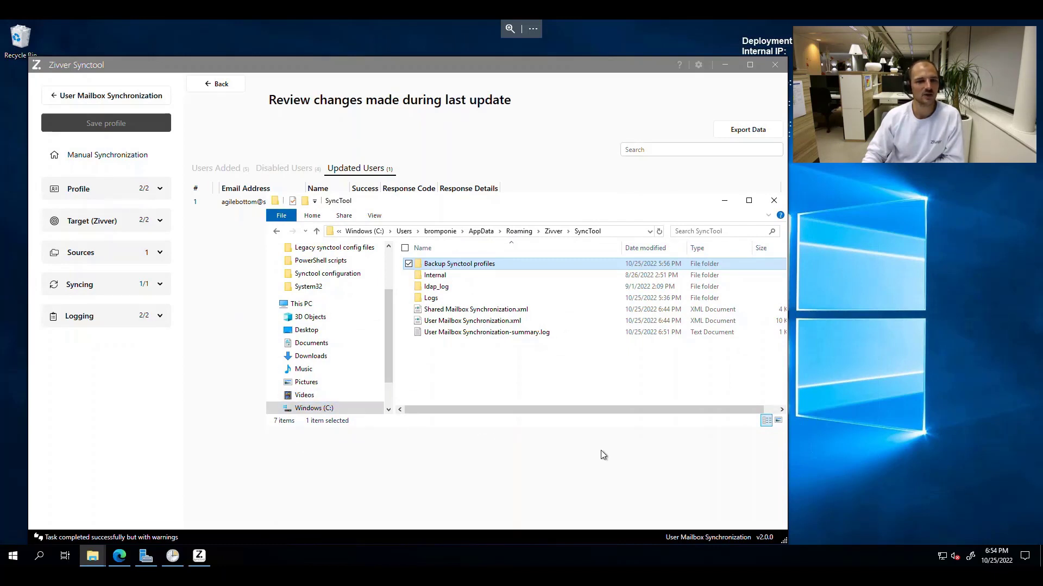
pyautogui.click(777, 64)
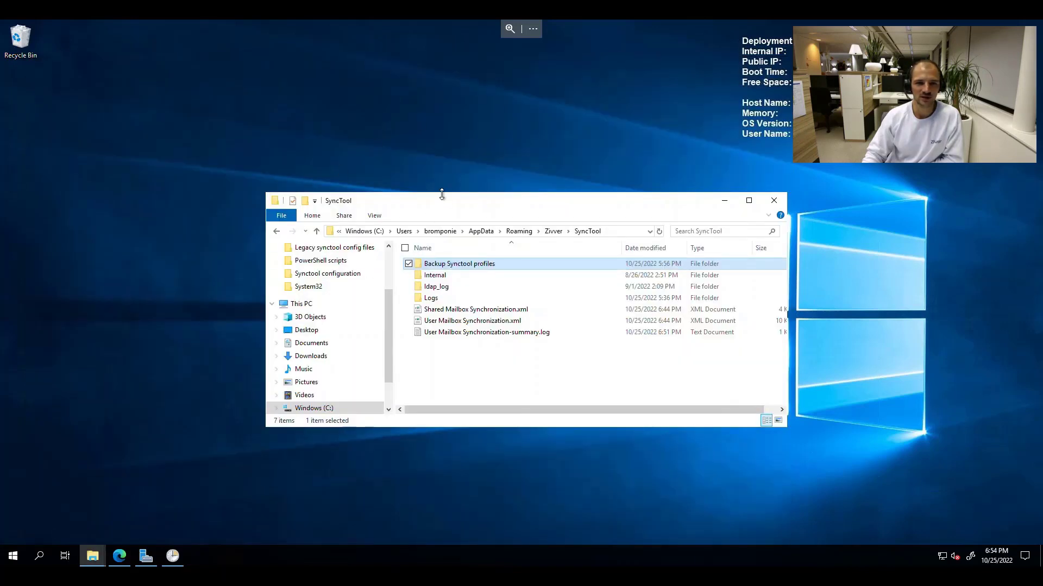
pyautogui.moveTo(441, 197); pyautogui.dragTo(309, 188)
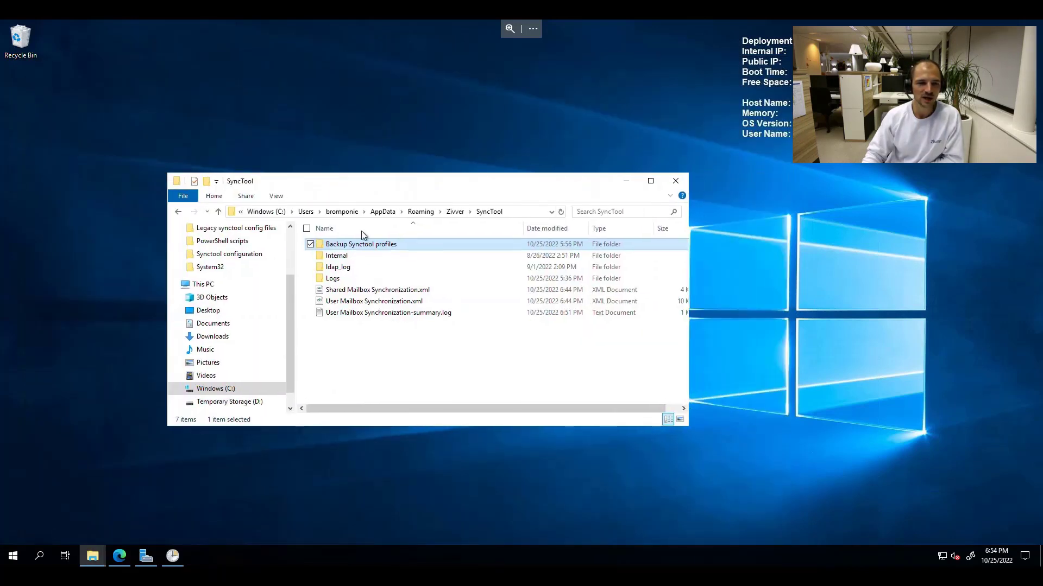
# Step: Copy both mailbox synchronization XML files from Backup Synctool profiles into the SyncTool folder, replacing the existing files
pyautogui.doubleClick(384, 248)
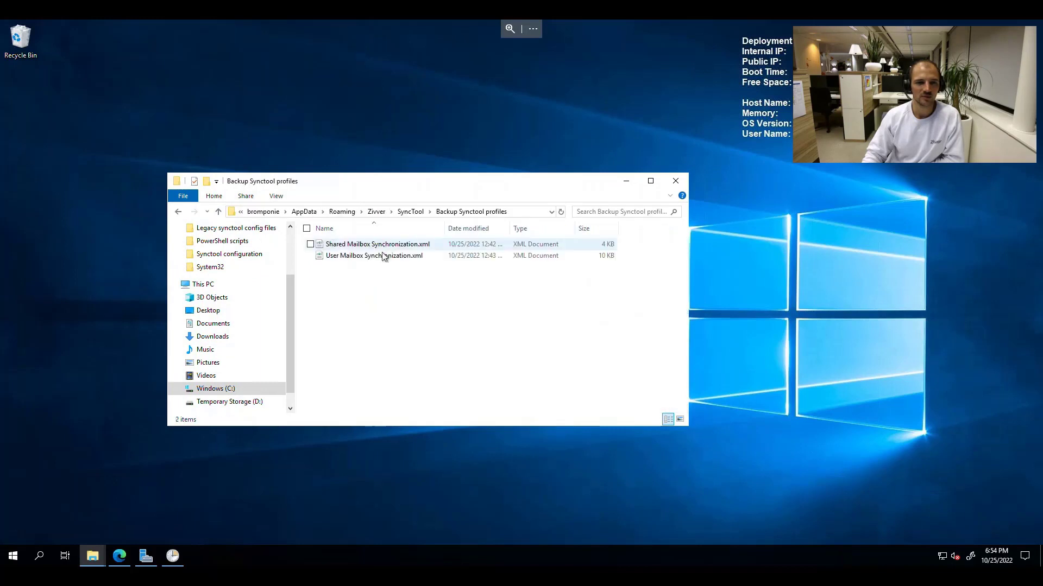
pyautogui.moveTo(369, 286); pyautogui.dragTo(370, 240)
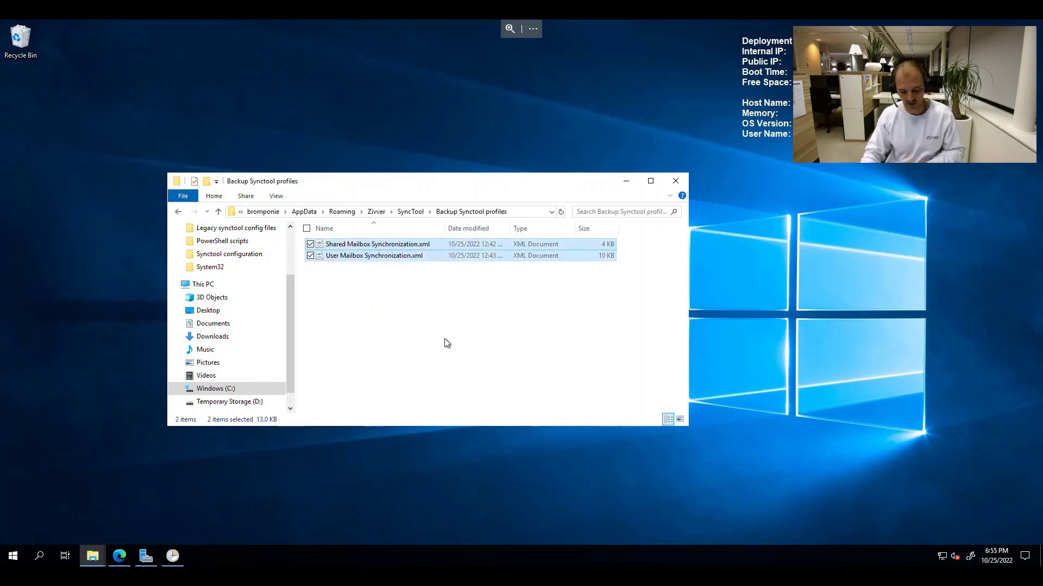
pyautogui.click(410, 212)
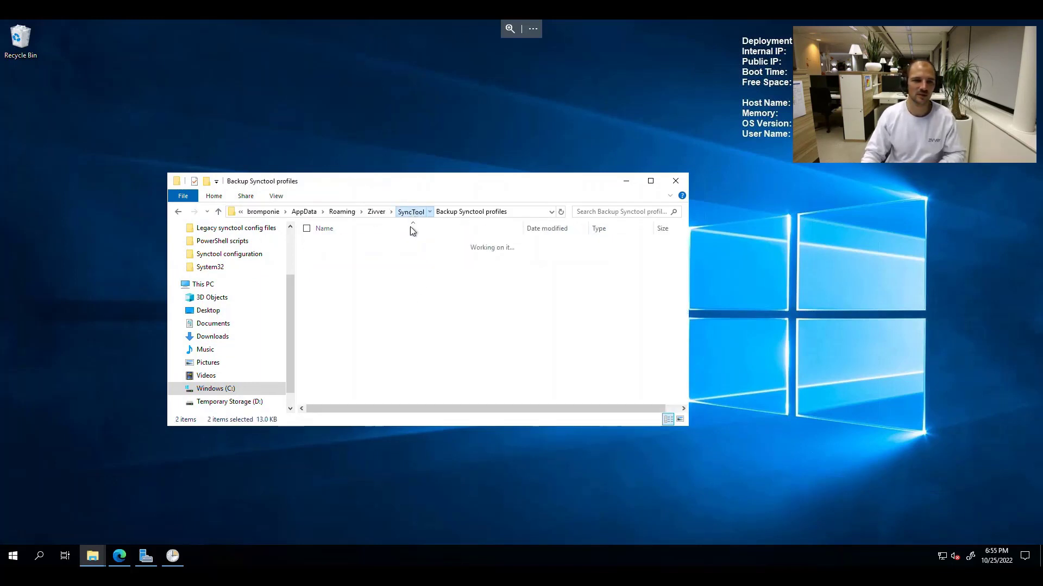
pyautogui.hotkey('ctrl', 'v')
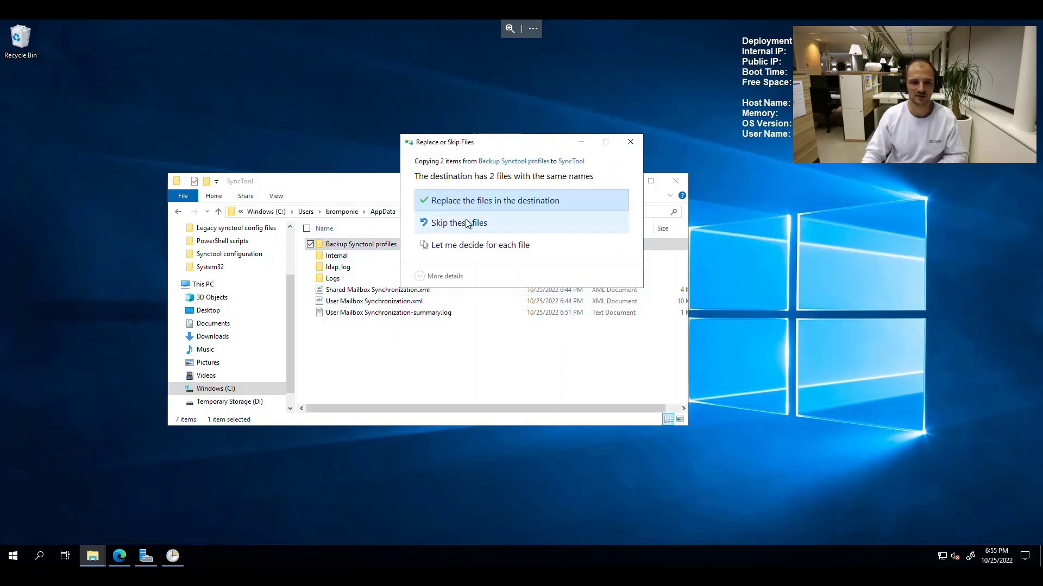
pyautogui.click(473, 202)
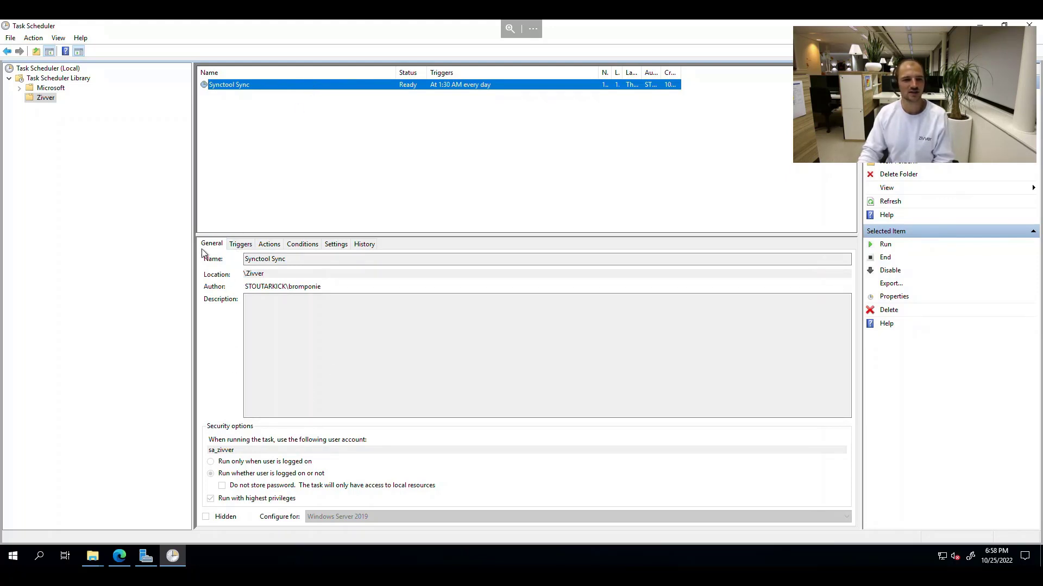
# Step: Review the Synctool Sync task's triggers and actions in Task Scheduler, widening the Details column to read the full command
pyautogui.click(242, 247)
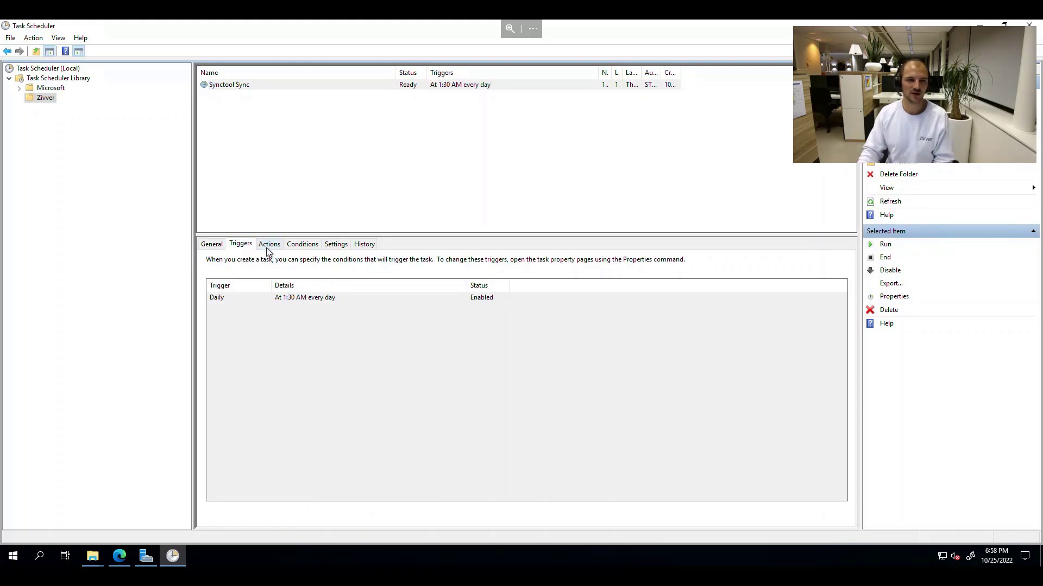
pyautogui.click(269, 249)
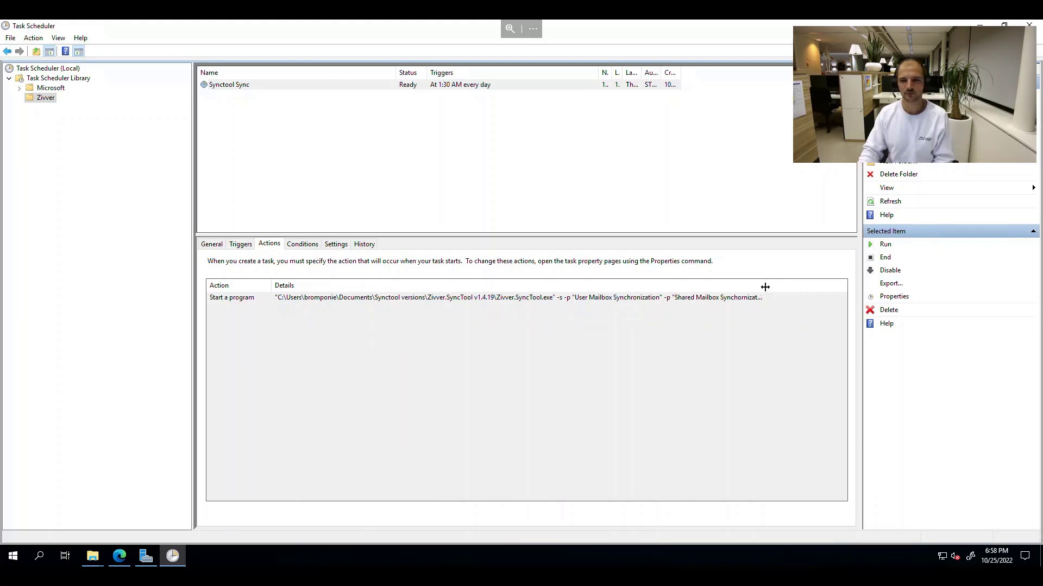
pyautogui.moveTo(765, 287); pyautogui.dragTo(817, 286)
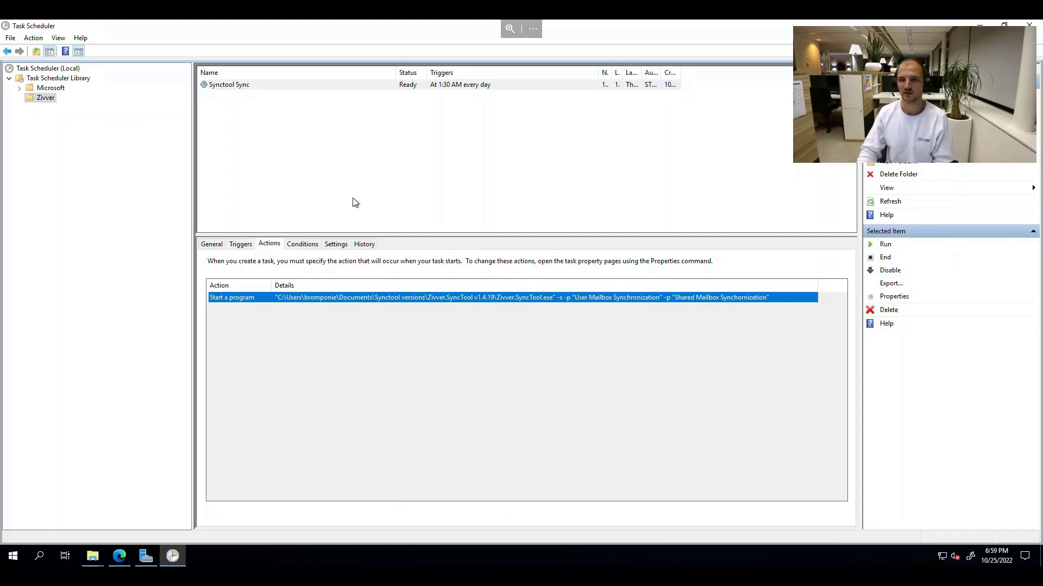
# Step: Open the Synctool Sync task's properties and delete its existing Start a program action
pyautogui.click(318, 85)
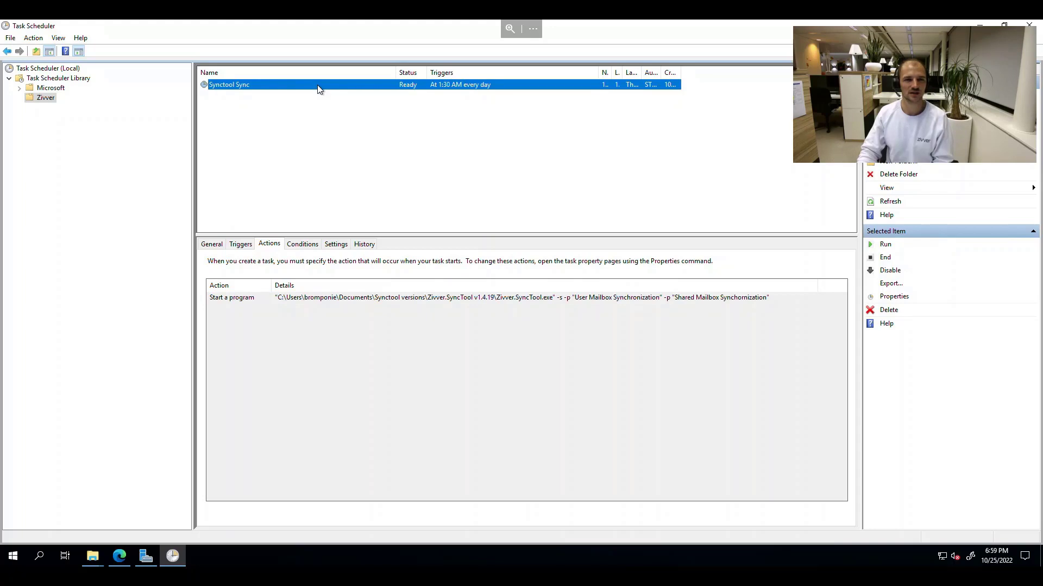
pyautogui.rightClick(318, 88)
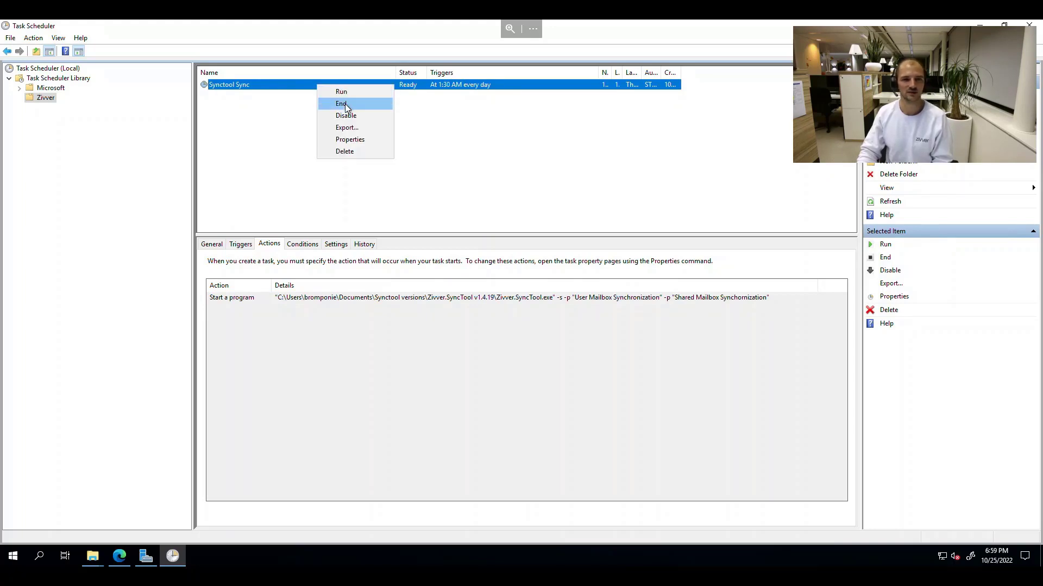
pyautogui.click(359, 140)
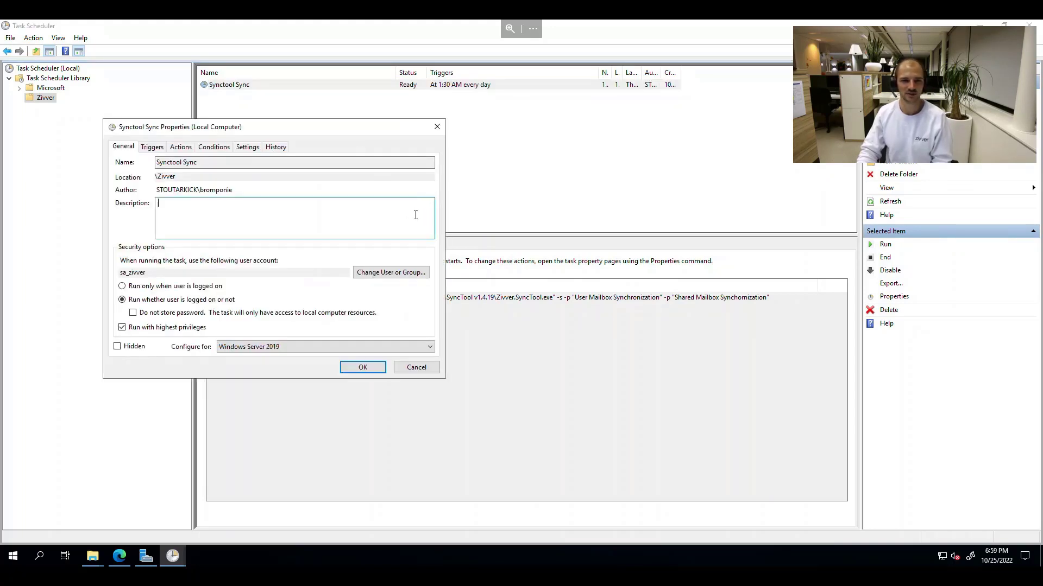
pyautogui.click(184, 148)
pyautogui.moveTo(255, 129); pyautogui.dragTo(419, 144)
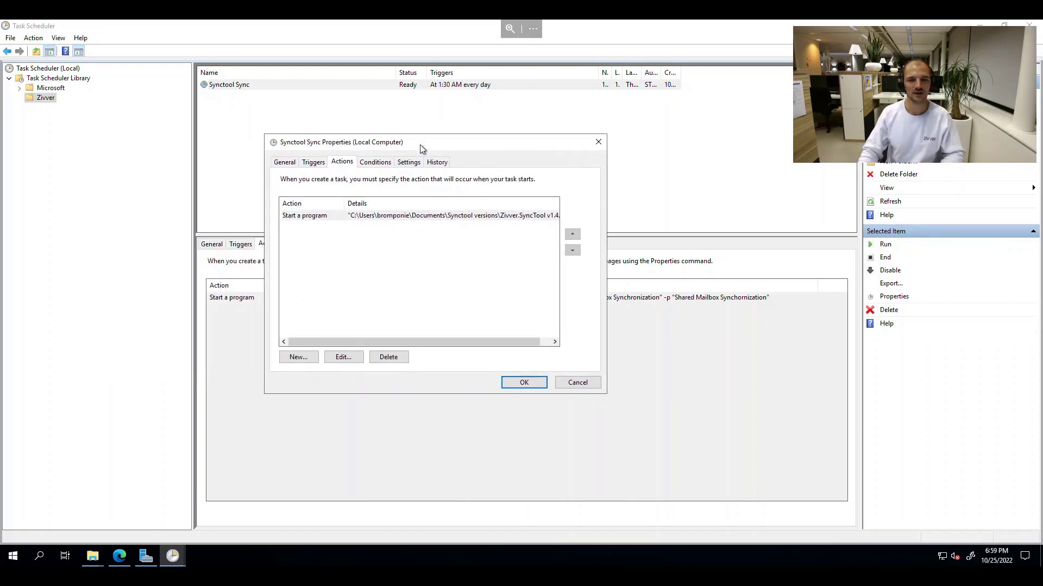
pyautogui.click(365, 216)
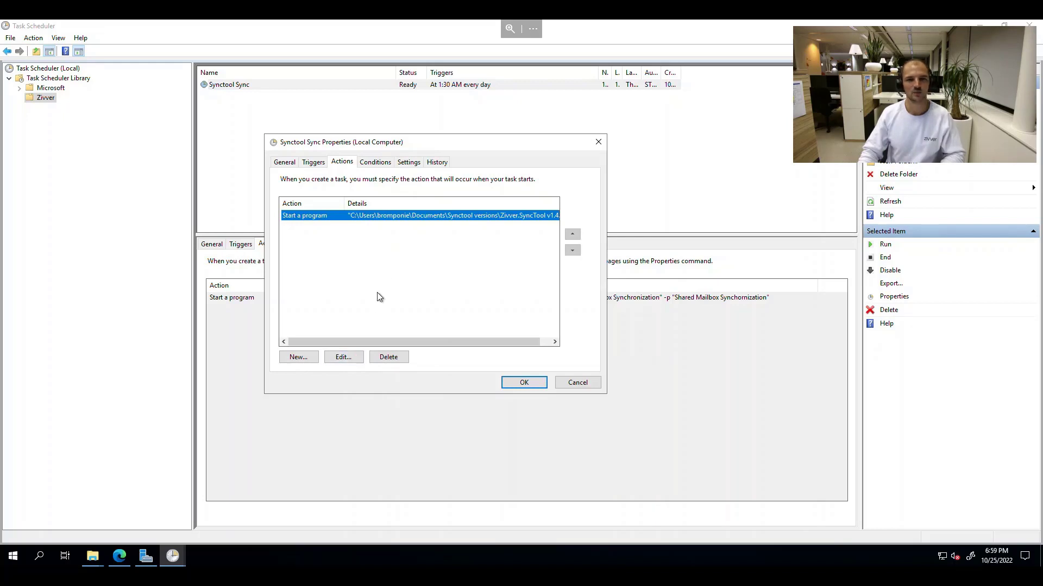
pyautogui.click(388, 359)
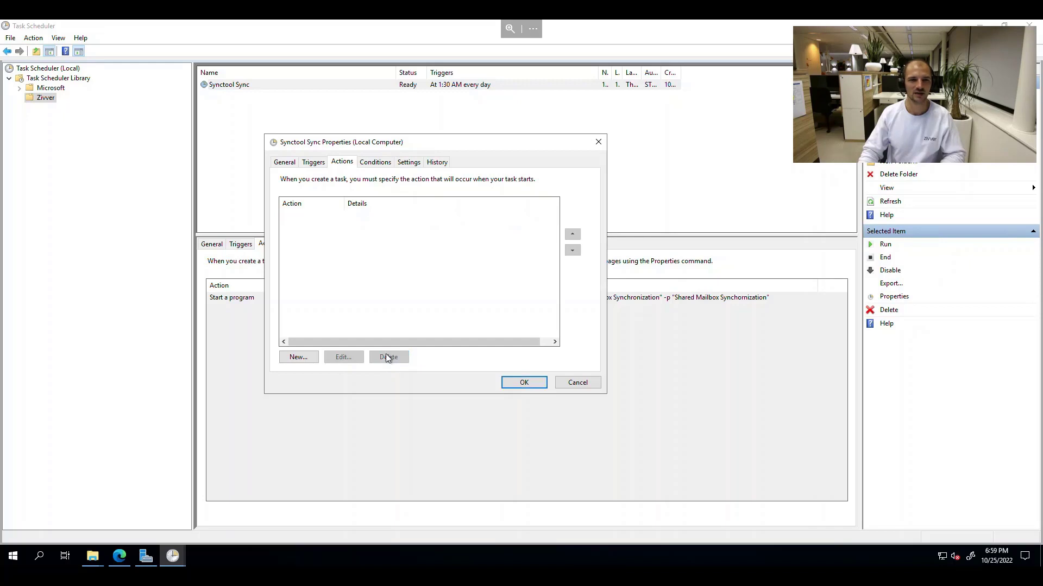
# Step: Add a new Start a program action that runs Zivver.Synctool.App.exe from the Documents\Synctool_2.0 folder
pyautogui.click(299, 358)
pyautogui.click(439, 238)
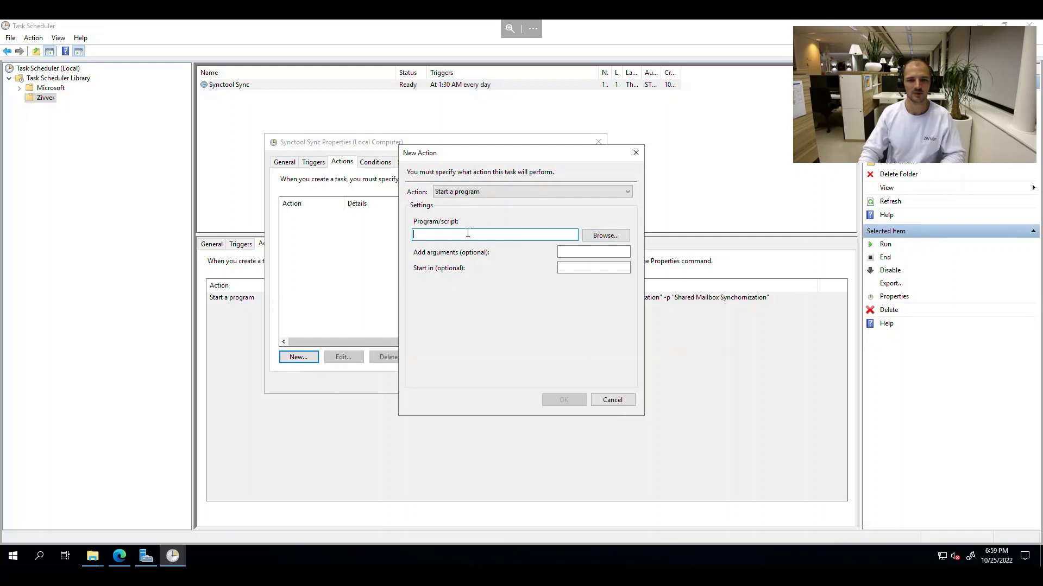
pyautogui.click(606, 236)
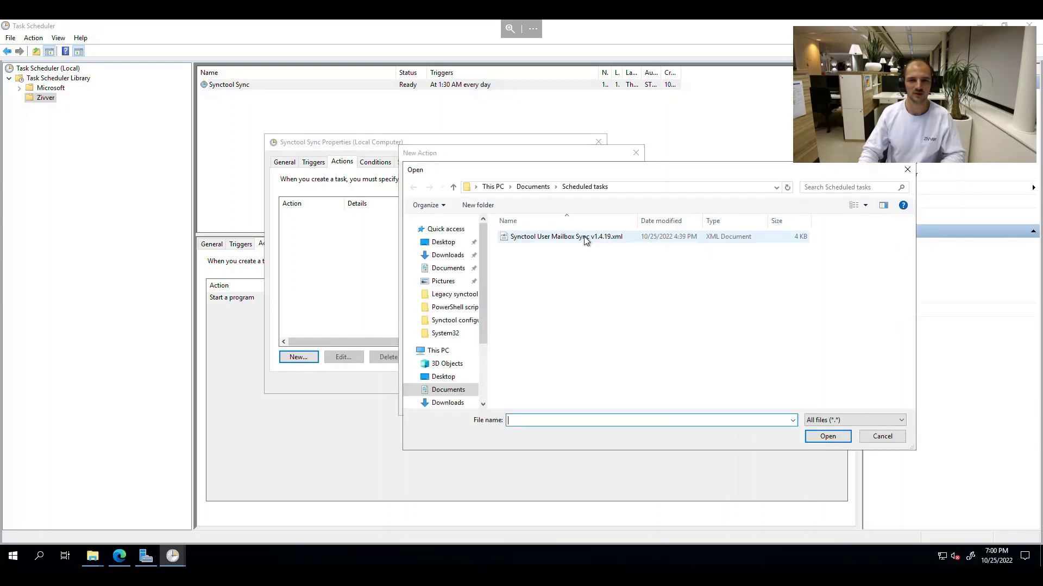
pyautogui.click(533, 187)
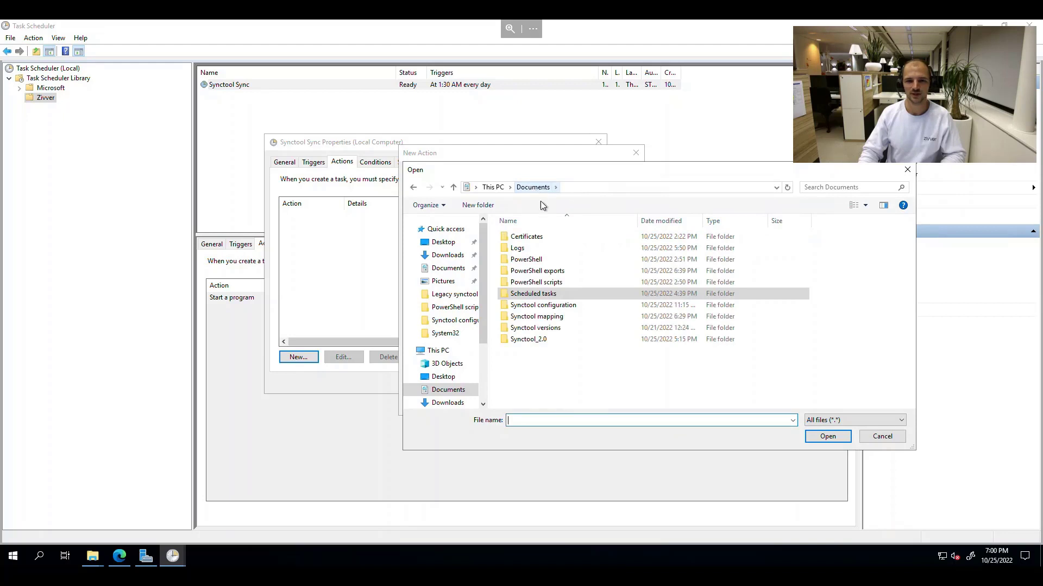
pyautogui.click(543, 339)
pyautogui.doubleClick(543, 339)
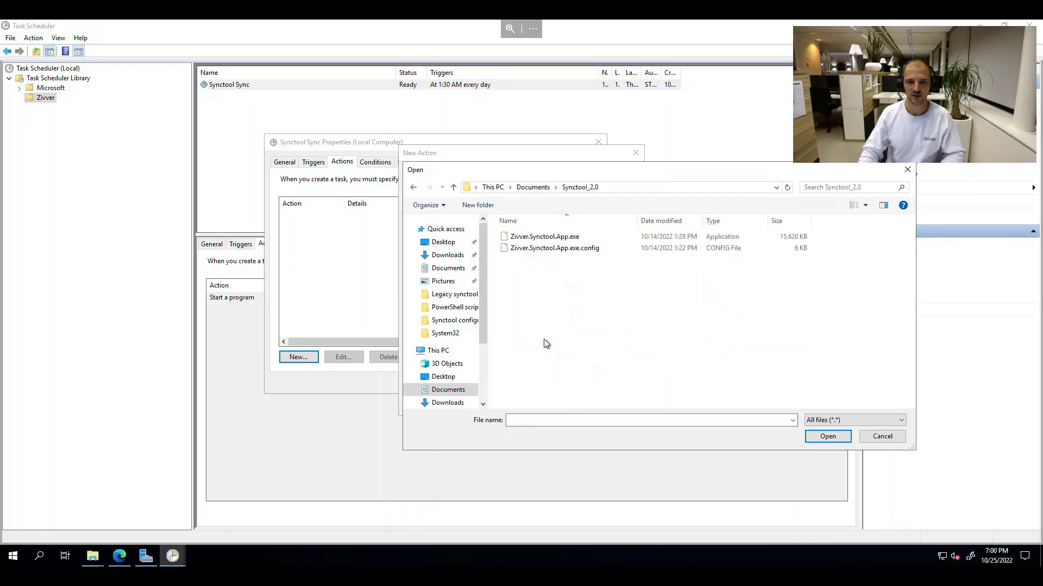
pyautogui.click(558, 238)
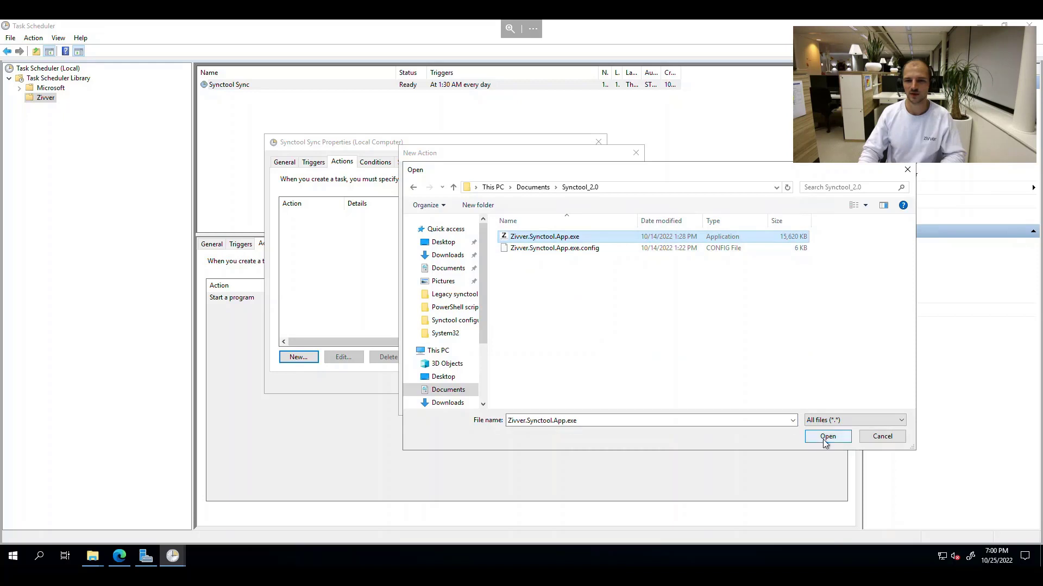
pyautogui.click(824, 438)
# Step: Enter -s -p followed by a space as the start of the new action's arguments
pyautogui.click(588, 252)
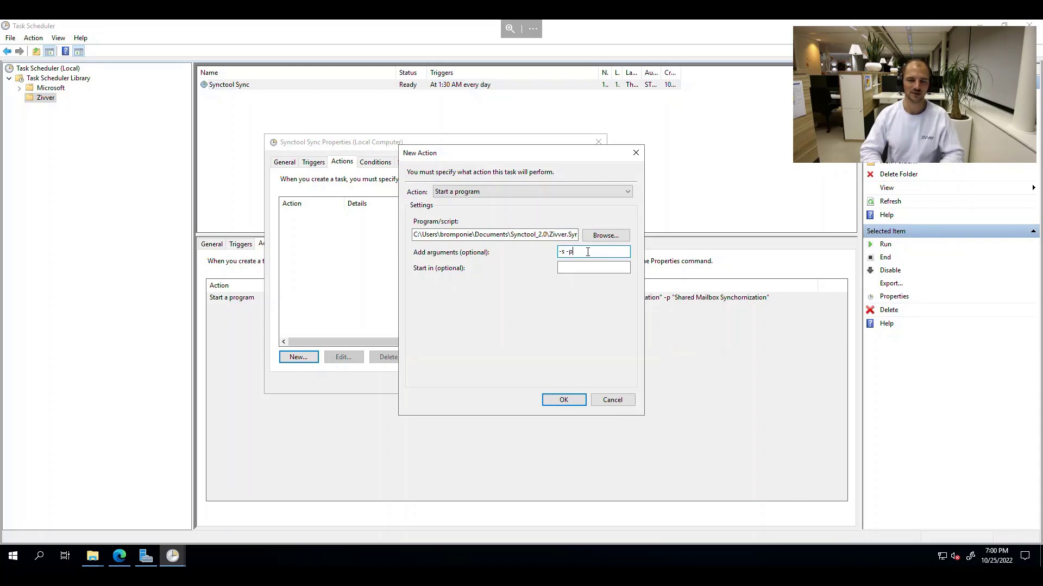
pyautogui.write('-s -p "')
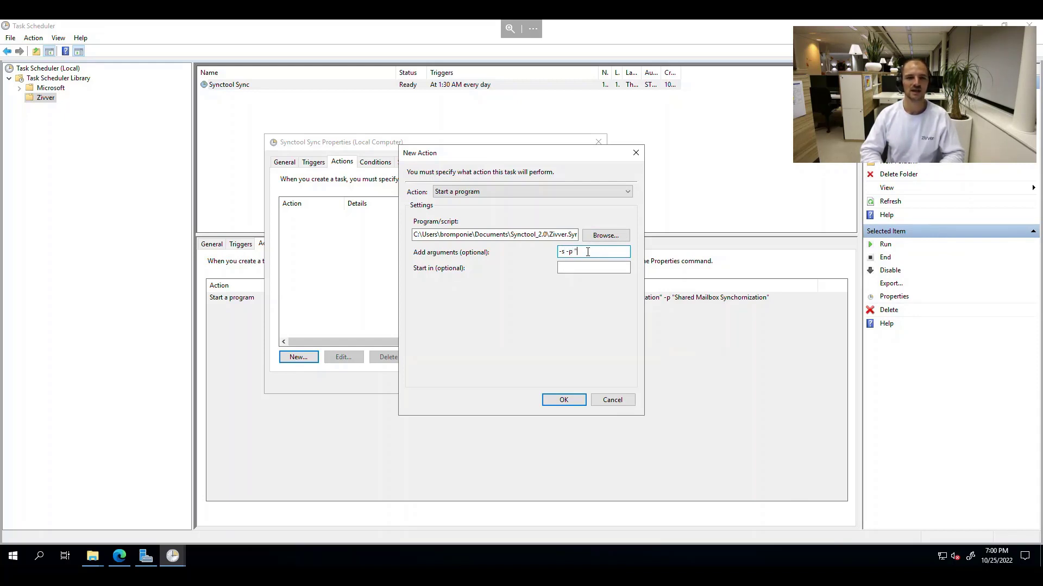
pyautogui.press('BackSpace')
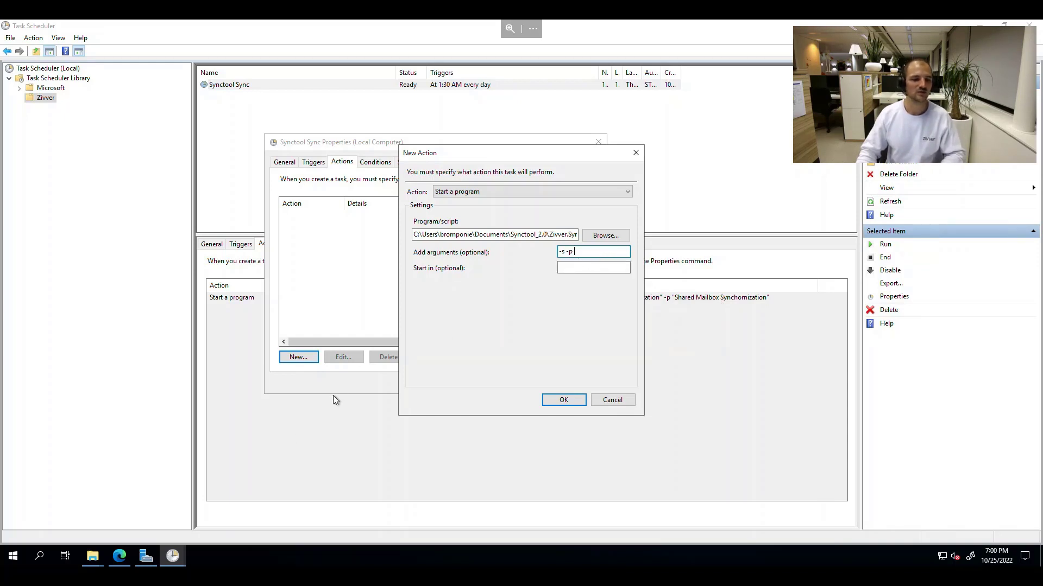
# Step: Switch to the SyncTool folder in File Explorer and copy the full path of User Mailbox Synchronization.xml
pyautogui.click(101, 556)
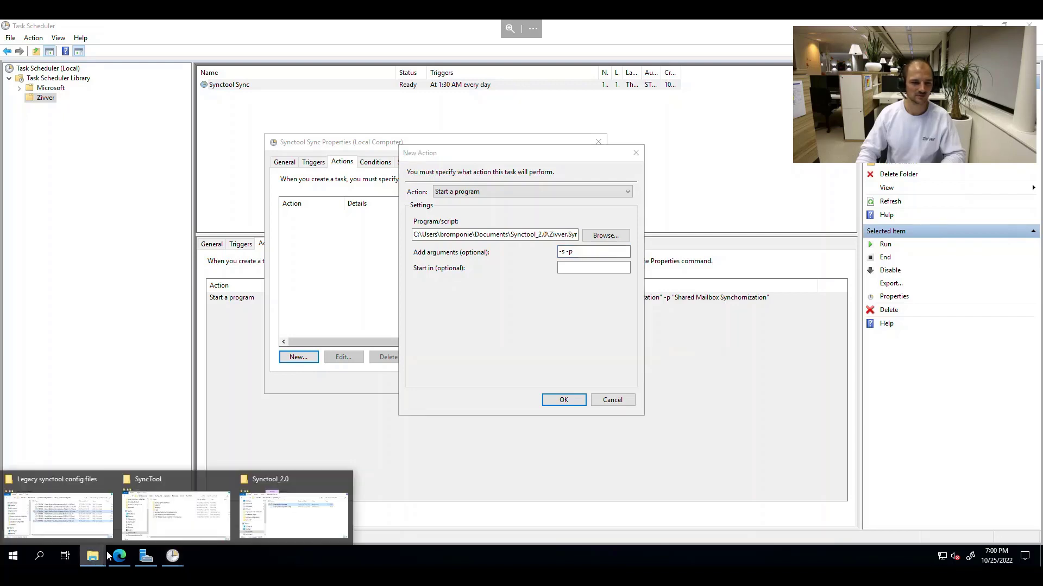
pyautogui.click(168, 519)
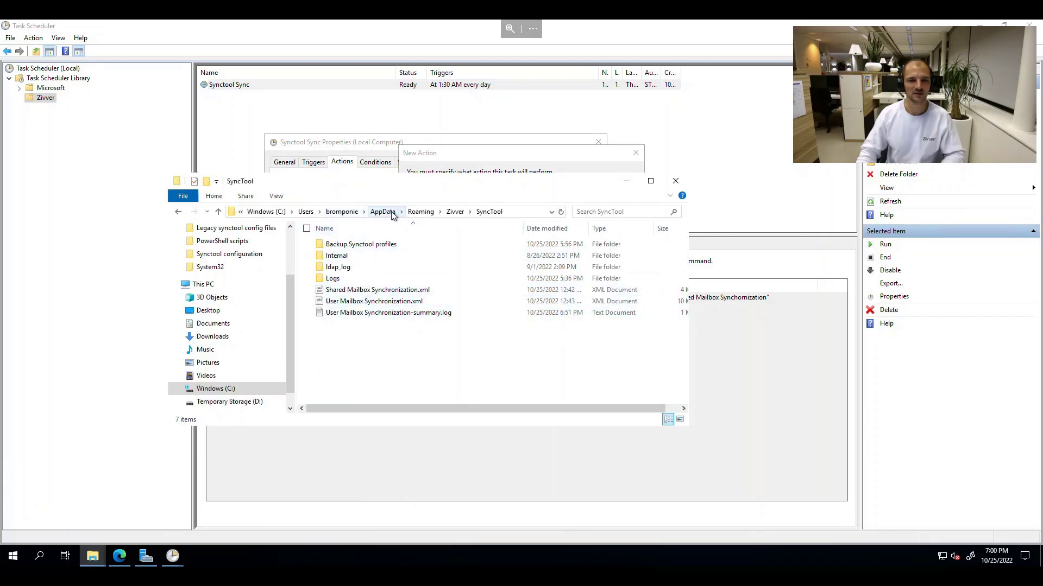
pyautogui.click(371, 305)
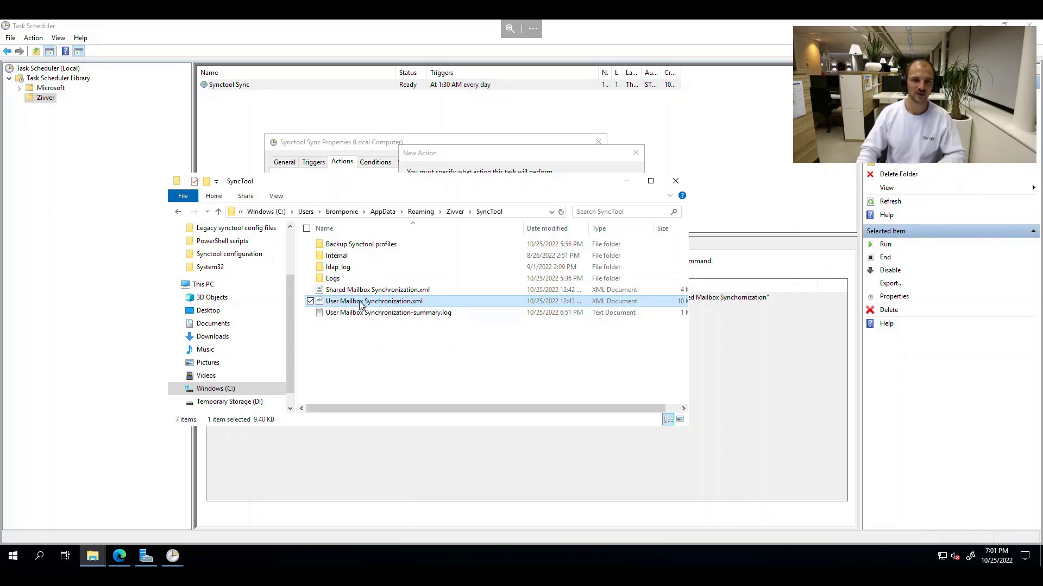
pyautogui.rightClick(360, 305)
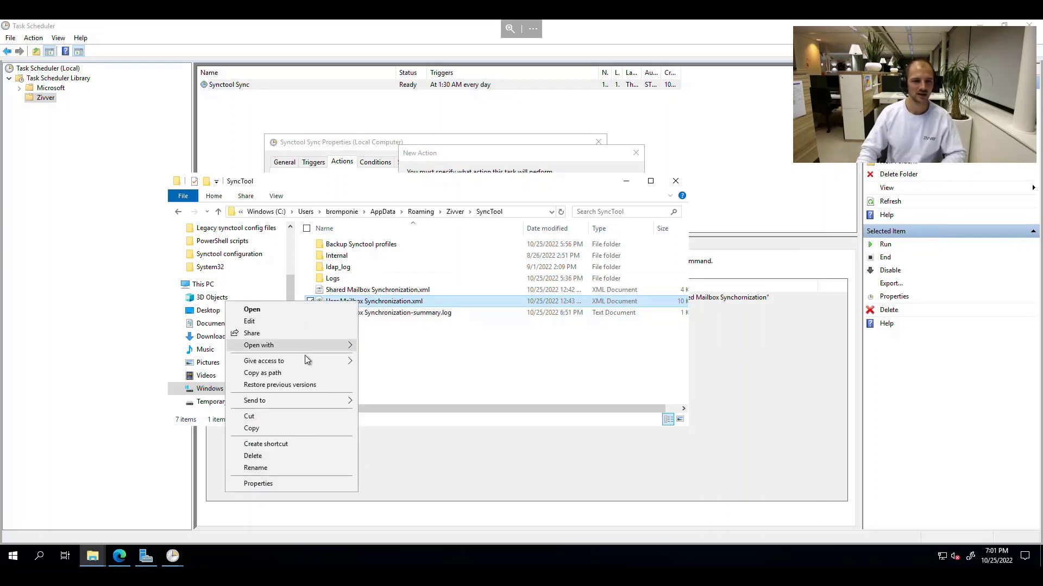
pyautogui.click(282, 373)
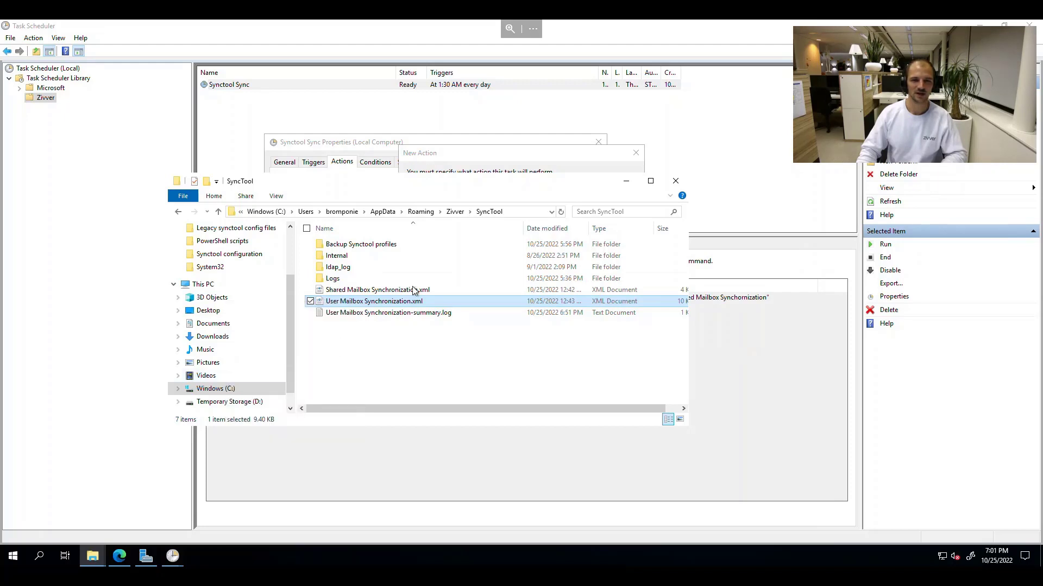
# Step: Append the copied User Mailbox Synchronization.xml path after -s -p in the new action's arguments, check the full argument string and save the action
pyautogui.click(483, 154)
pyautogui.click(586, 253)
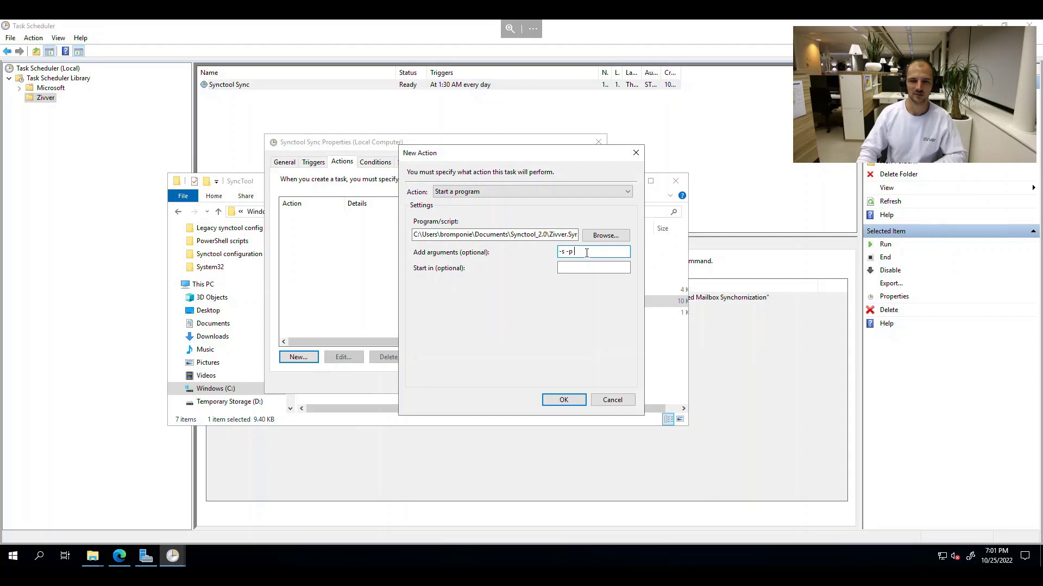
pyautogui.hotkey('ctrl', 'v')
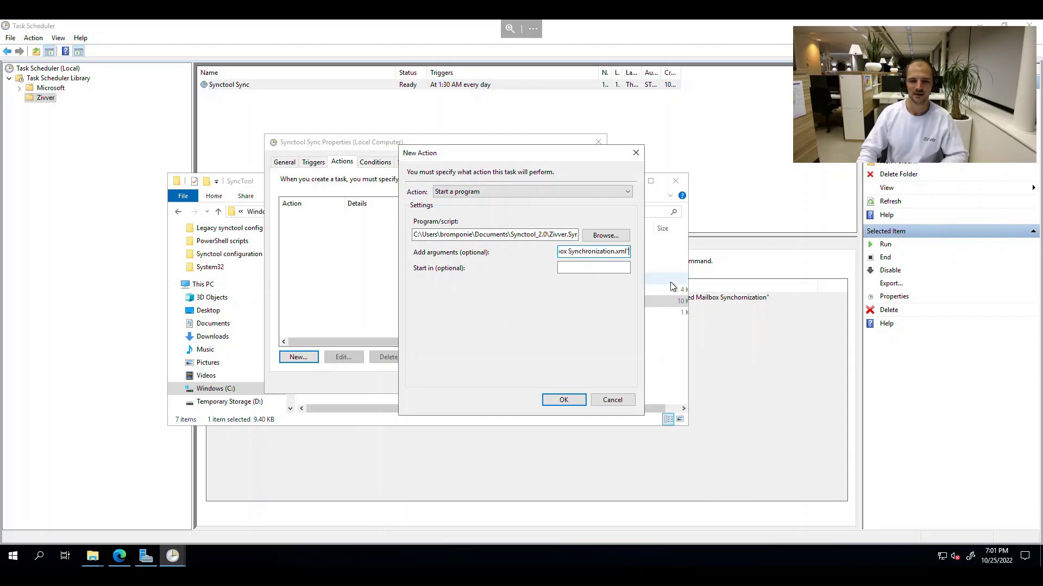
pyautogui.press('Left')
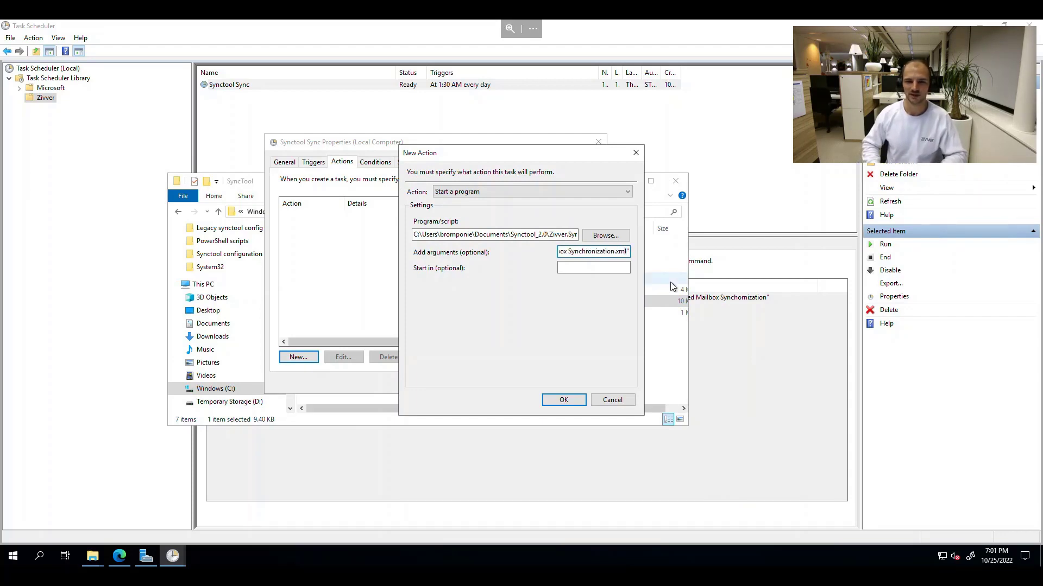
pyautogui.press('Left')
pyautogui.press('Left')
pyautogui.press('Left')
pyautogui.press('Left')
pyautogui.press('Left')
pyautogui.press('Left')
pyautogui.press('Left')
pyautogui.press('Left')
pyautogui.press('Left')
pyautogui.press('Left')
pyautogui.press('Left')
pyautogui.press('Left')
pyautogui.press('Left')
pyautogui.press('Left')
pyautogui.press('Left')
pyautogui.press('Left')
pyautogui.press('Left')
pyautogui.press('Left')
pyautogui.press('Left')
pyautogui.press('Left')
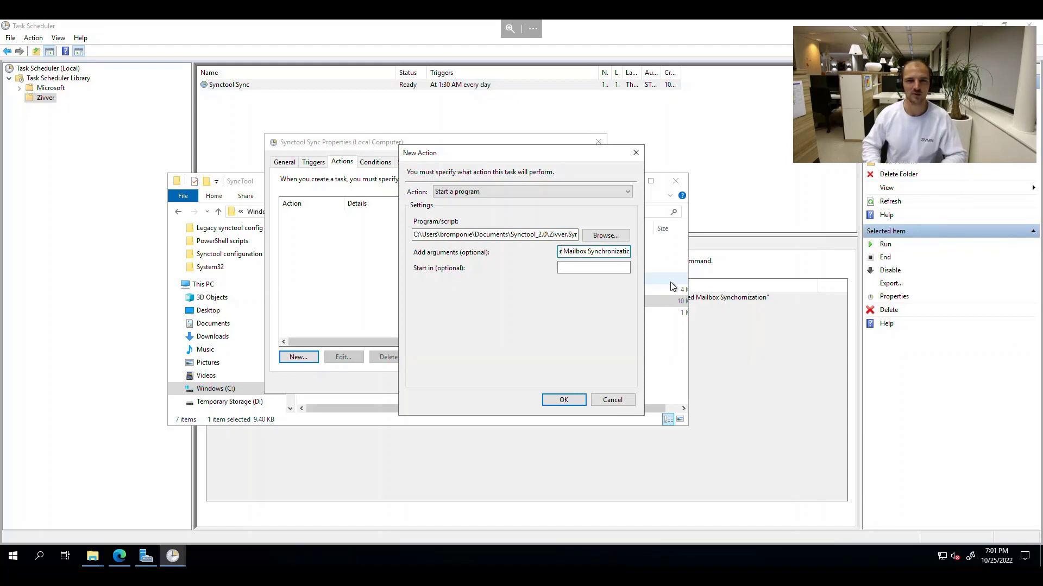
pyautogui.press('Left')
pyautogui.press('Left')
pyautogui.press('Left')
pyautogui.press('Left')
pyautogui.press('Left')
pyautogui.press('Left')
pyautogui.press('Left')
pyautogui.press('Left')
pyautogui.press('Left')
pyautogui.press('Left')
pyautogui.press('Left')
pyautogui.press('Left')
pyautogui.press('Left')
pyautogui.press('Left')
pyautogui.press('Left')
pyautogui.press('Left')
pyautogui.press('Left')
pyautogui.press('Left')
pyautogui.press('Left')
pyautogui.press('Left')
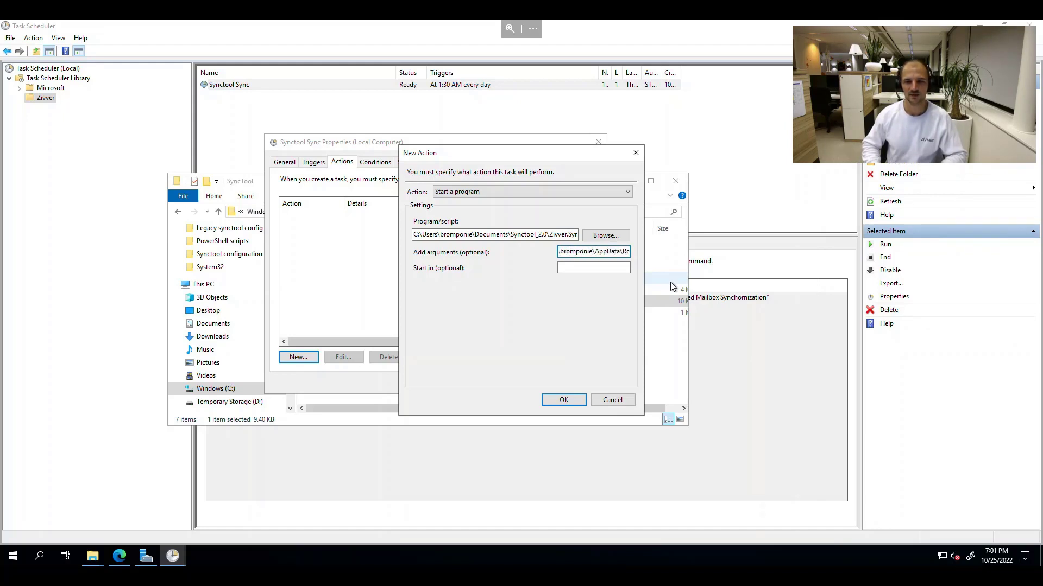
pyautogui.press('Left')
pyautogui.press('Left')
pyautogui.press('Left')
pyautogui.press('Left')
pyautogui.press('Left')
pyautogui.press('Left')
pyautogui.press('Left')
pyautogui.press('Left')
pyautogui.press('Left')
pyautogui.press('Left')
pyautogui.press('Left')
pyautogui.press('Left')
pyautogui.press('Left')
pyautogui.press('Left')
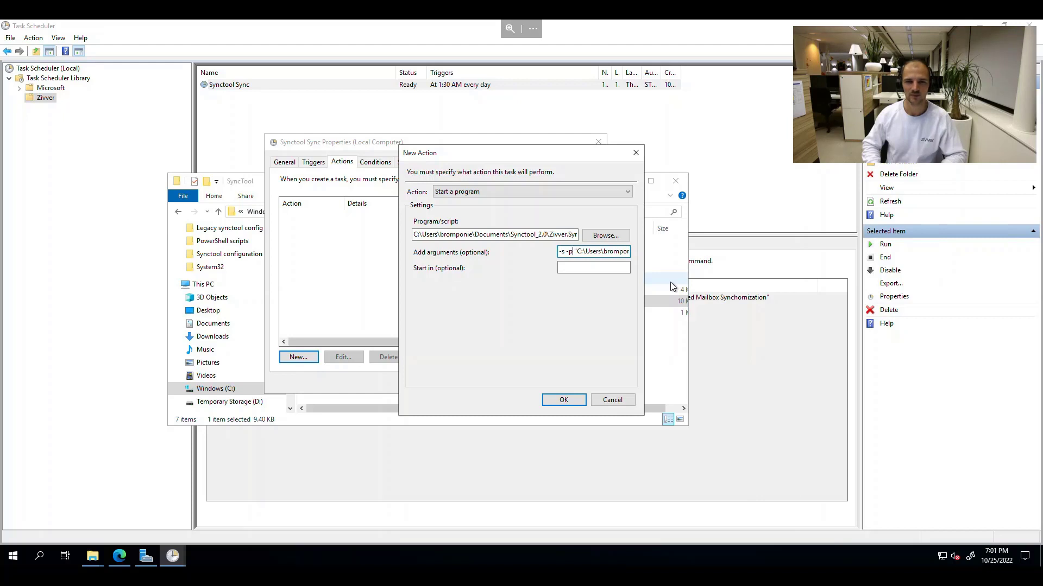
pyautogui.click(562, 400)
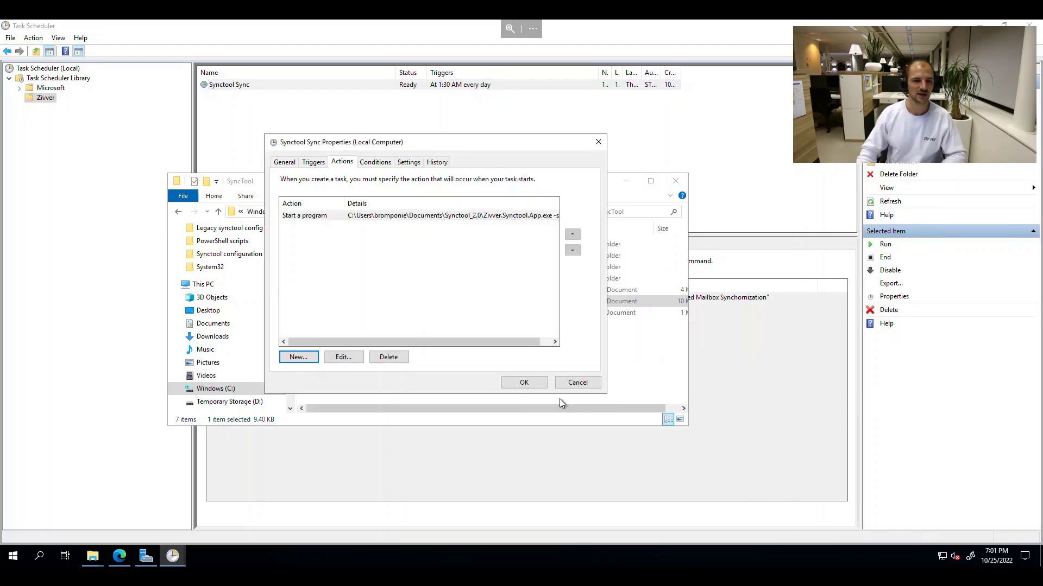
# Step: Add a second Start a program action for Zivver.Synctool.App.exe in Synctool_2.0, starting its arguments with -s -p
pyautogui.click(302, 359)
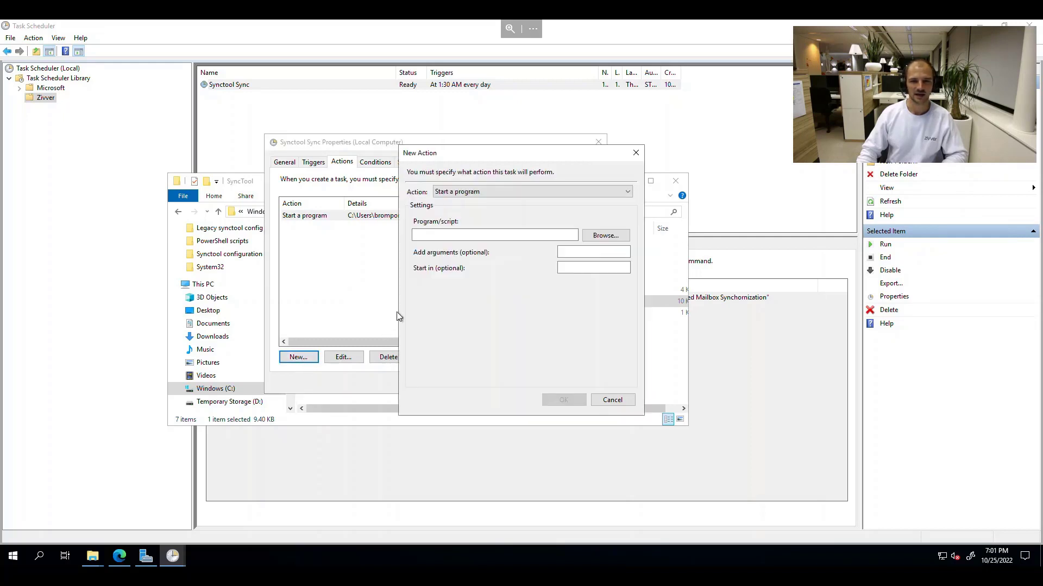
pyautogui.click(605, 238)
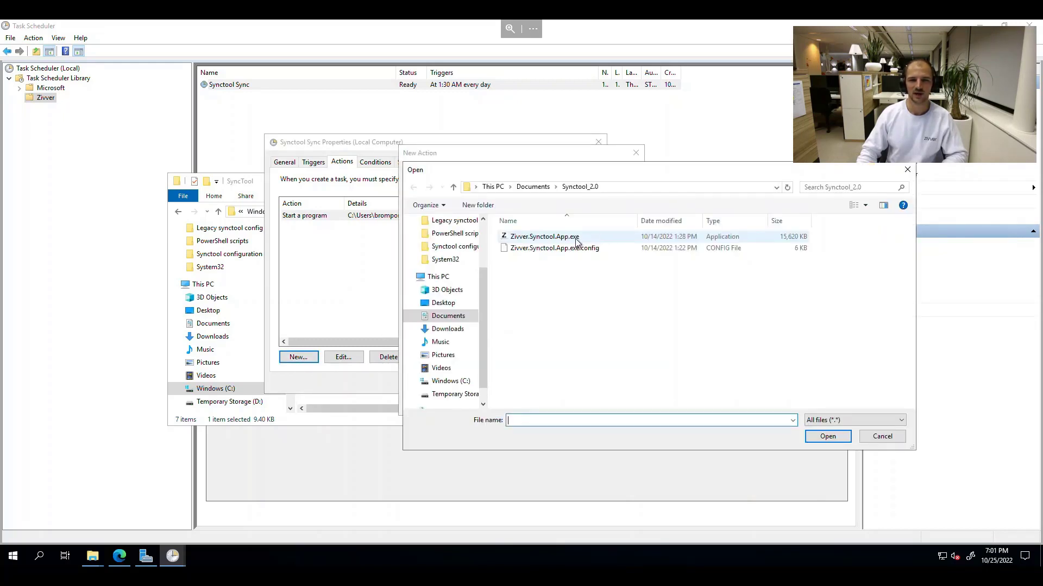
pyautogui.click(602, 237)
pyautogui.click(827, 436)
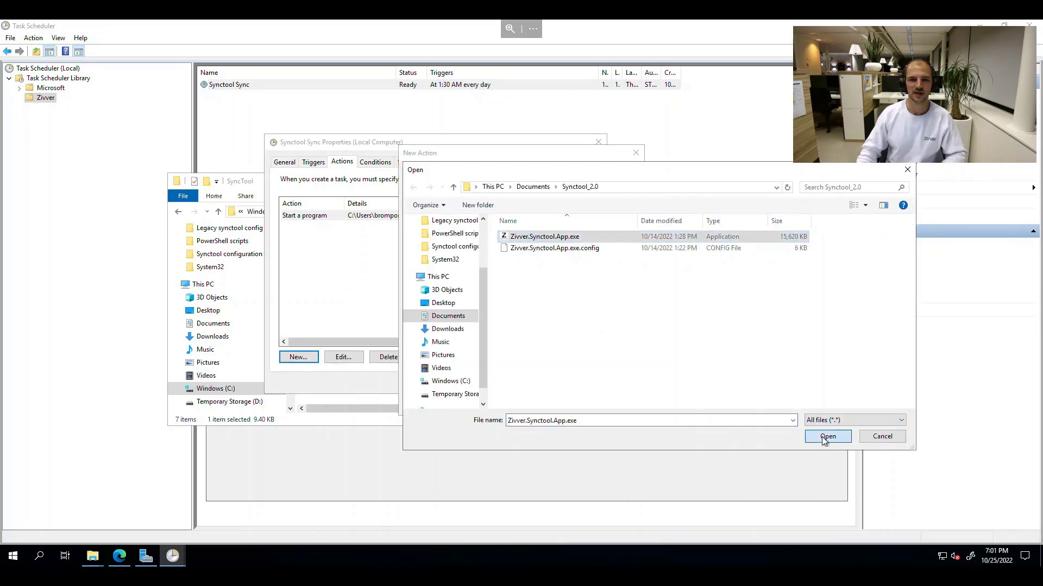
pyautogui.click(586, 253)
pyautogui.write('-')
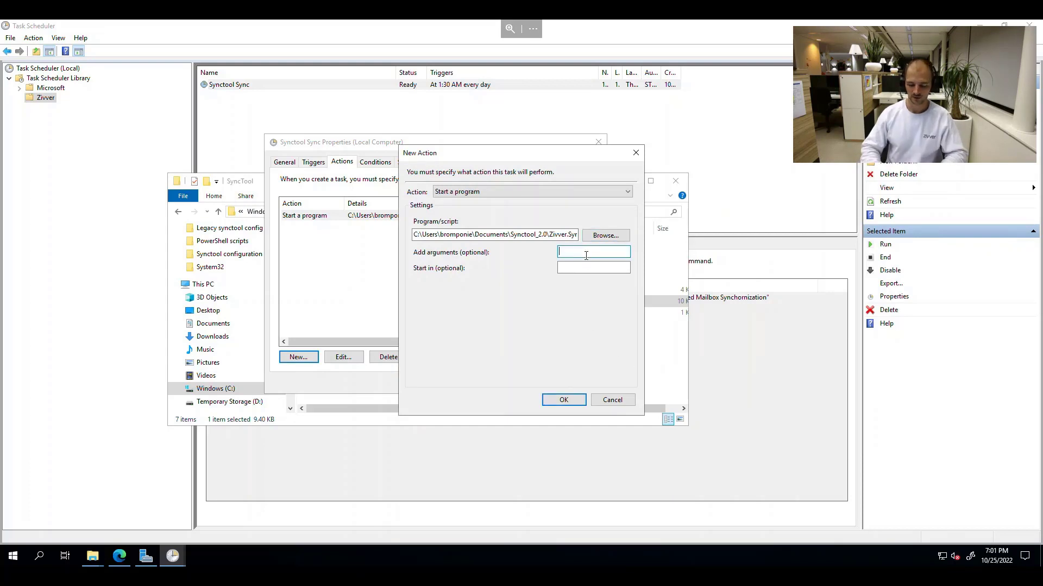
pyautogui.write('s -p')
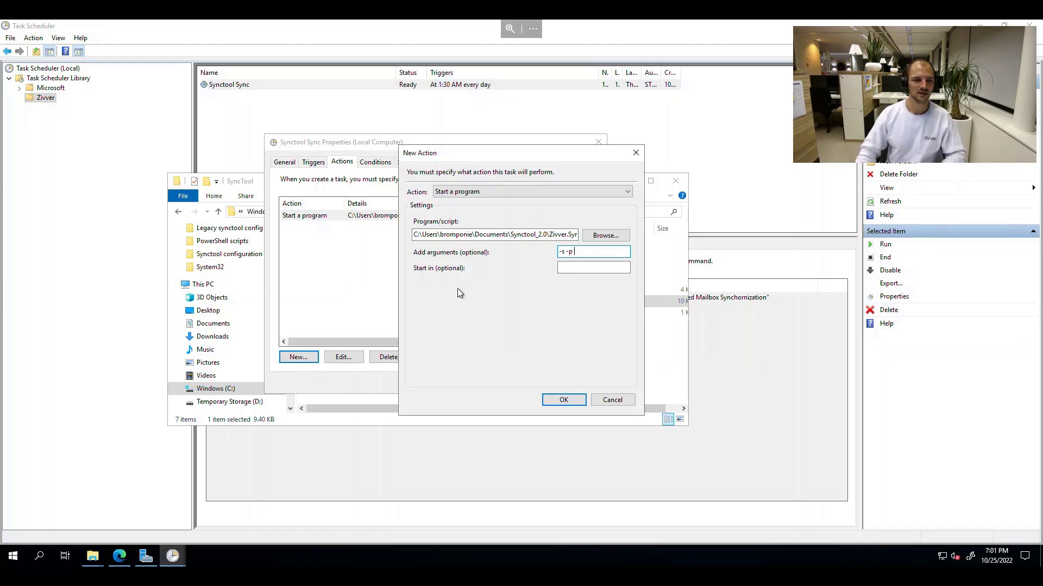
# Step: Return to the SyncTool folder and copy the full path of Shared Mailbox Synchronization.xml
pyautogui.click(356, 420)
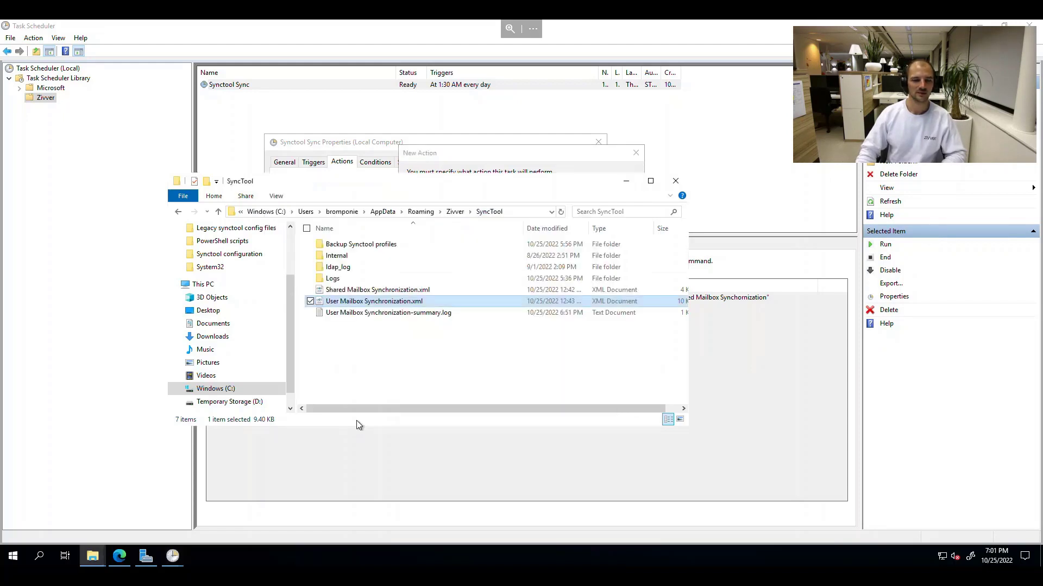
pyautogui.click(381, 290)
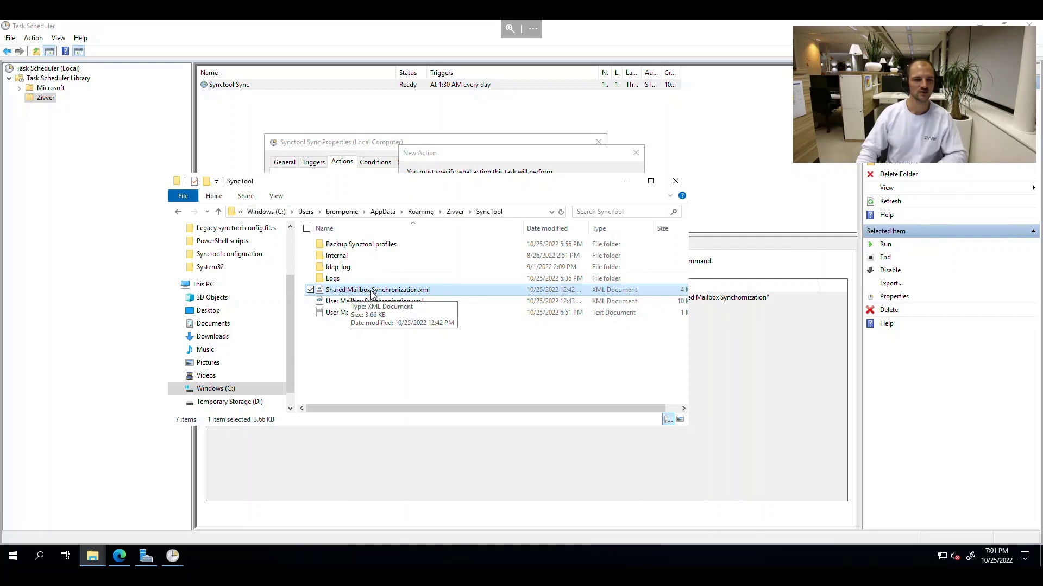
pyautogui.rightClick(372, 292)
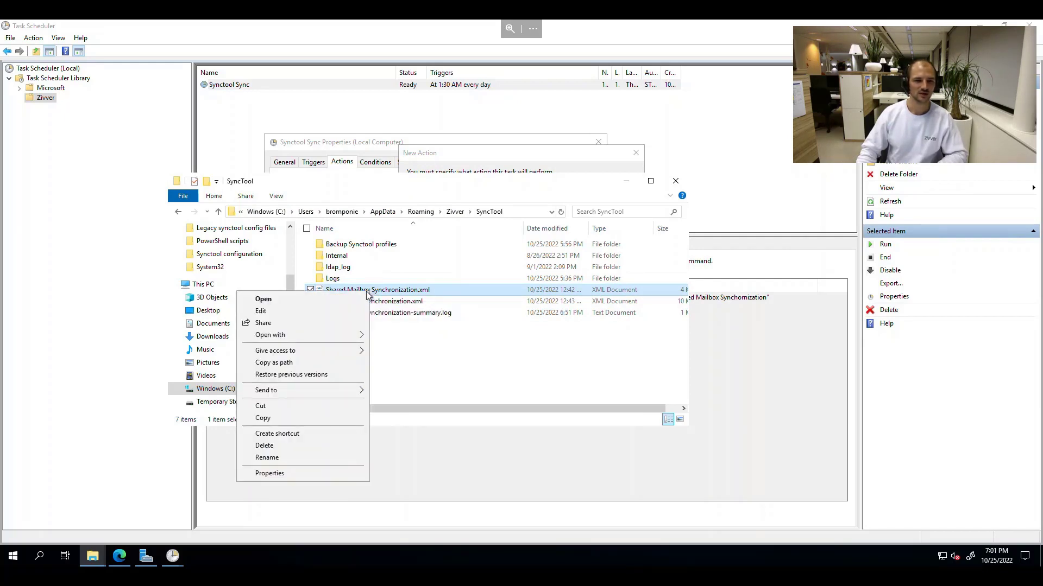
pyautogui.click(294, 364)
# Step: Append the copied Shared Mailbox Synchronization.xml path to the second action's arguments, check the argument string and save the action
pyautogui.click(493, 164)
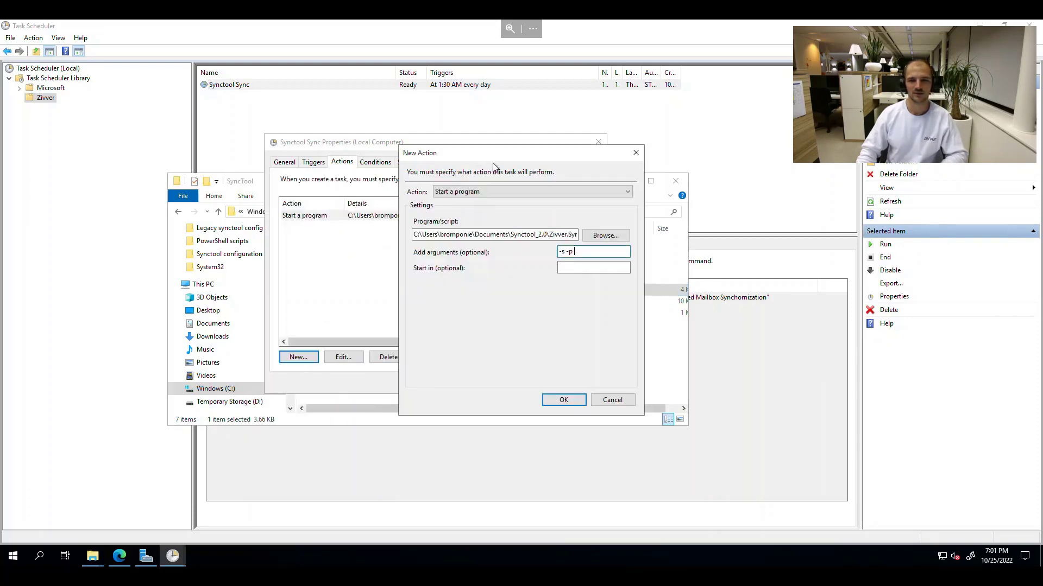
pyautogui.rightClick(586, 252)
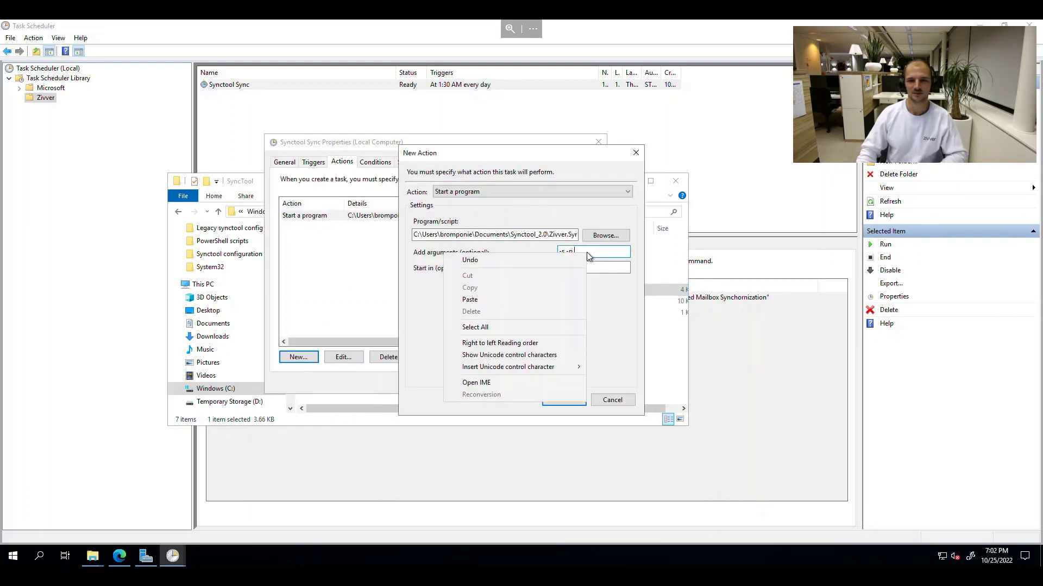
pyautogui.click(511, 301)
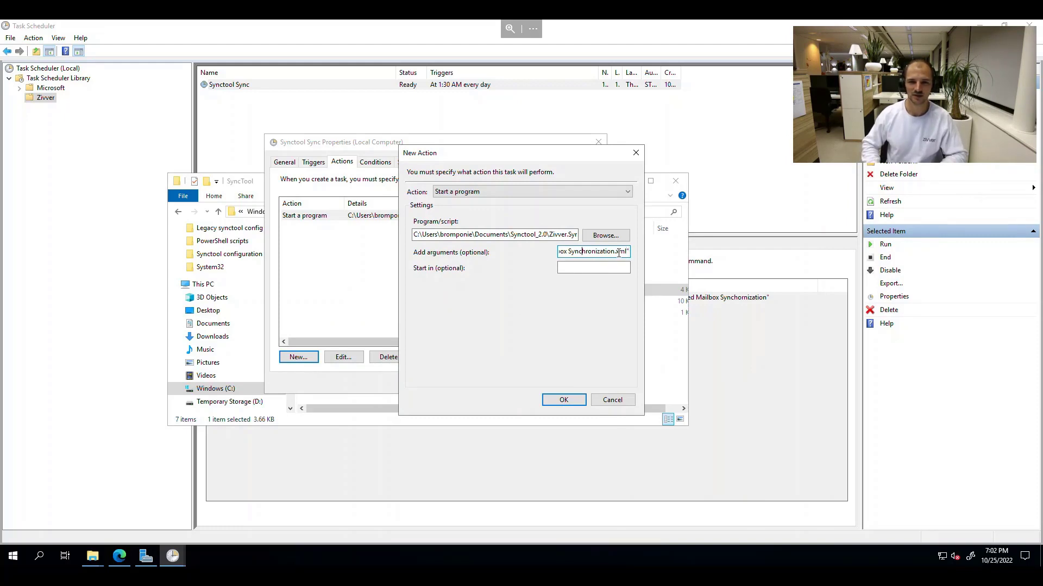
pyautogui.press('Left')
pyautogui.press('Left')
pyautogui.press('Left')
pyautogui.press('Left')
pyautogui.press('Left')
pyautogui.press('Left')
pyautogui.press('Left')
pyautogui.press('Left')
pyautogui.press('Left')
pyautogui.press('Left')
pyautogui.press('Left')
pyautogui.press('Left')
pyautogui.press('Left')
pyautogui.press('Left')
pyautogui.press('Left')
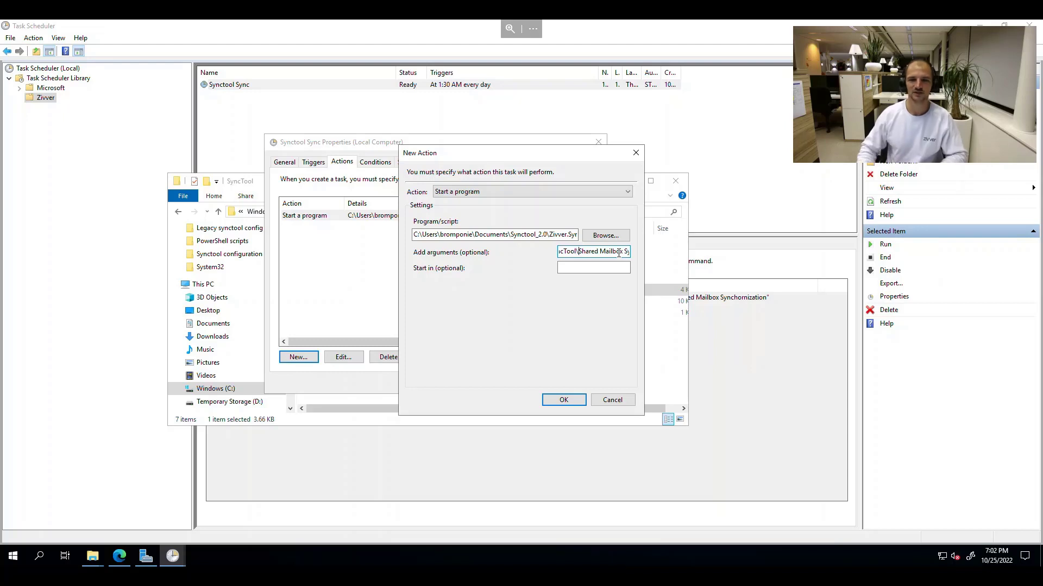
pyautogui.click(552, 403)
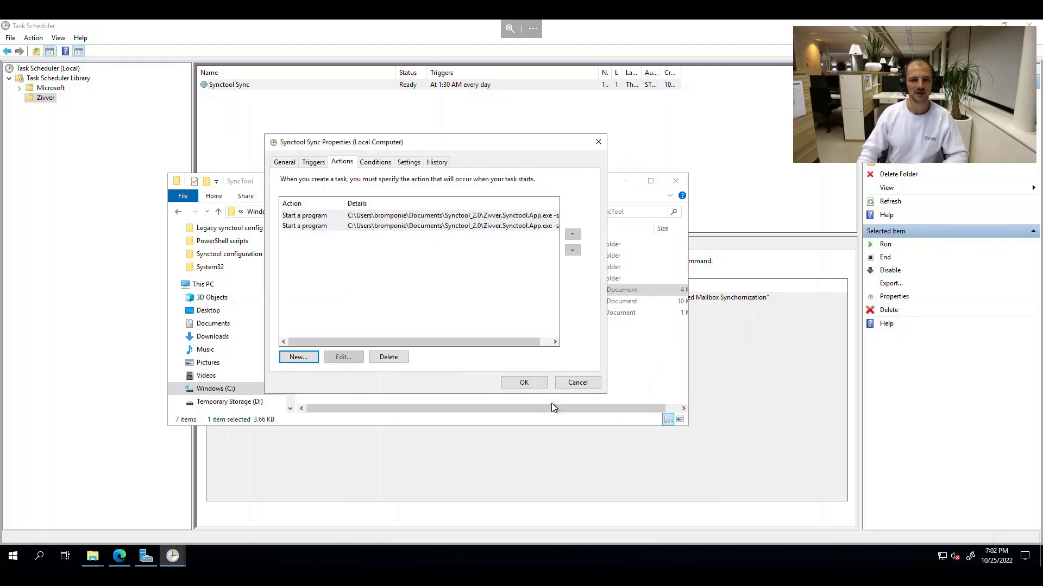
# Step: Save the Synctool Sync task changes by authorizing them with the service account's password, and reselect the task to review its updated actions
pyautogui.click(524, 383)
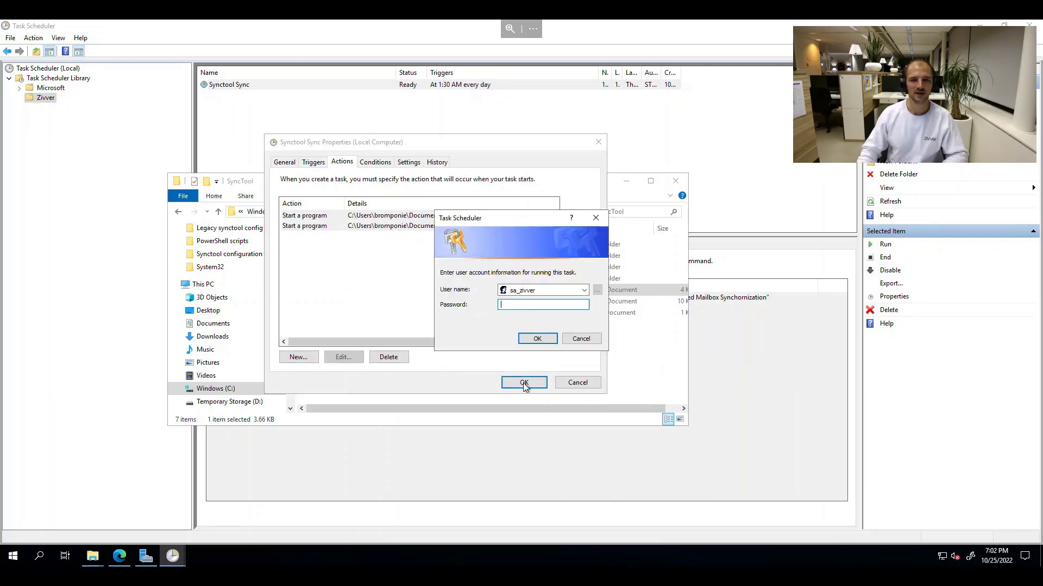
pyautogui.click(530, 305)
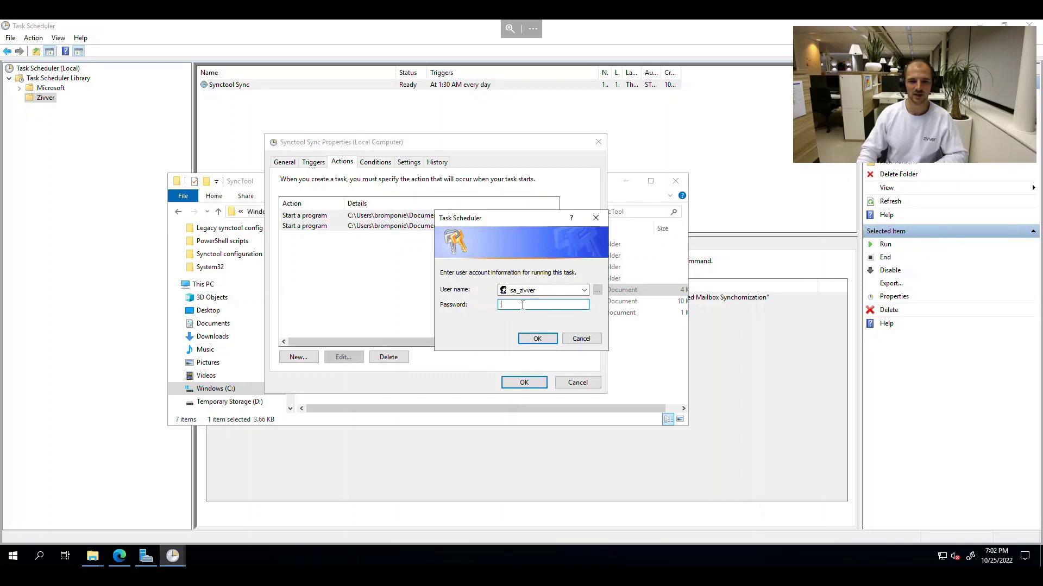
pyautogui.hotkey('ctrl', 'v')
pyautogui.click(538, 338)
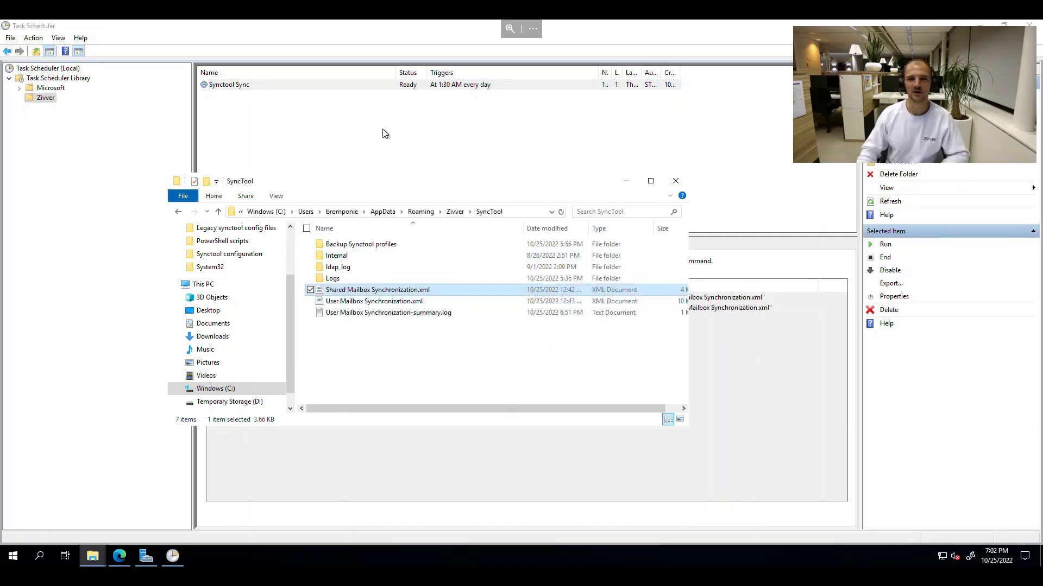
pyautogui.click(318, 119)
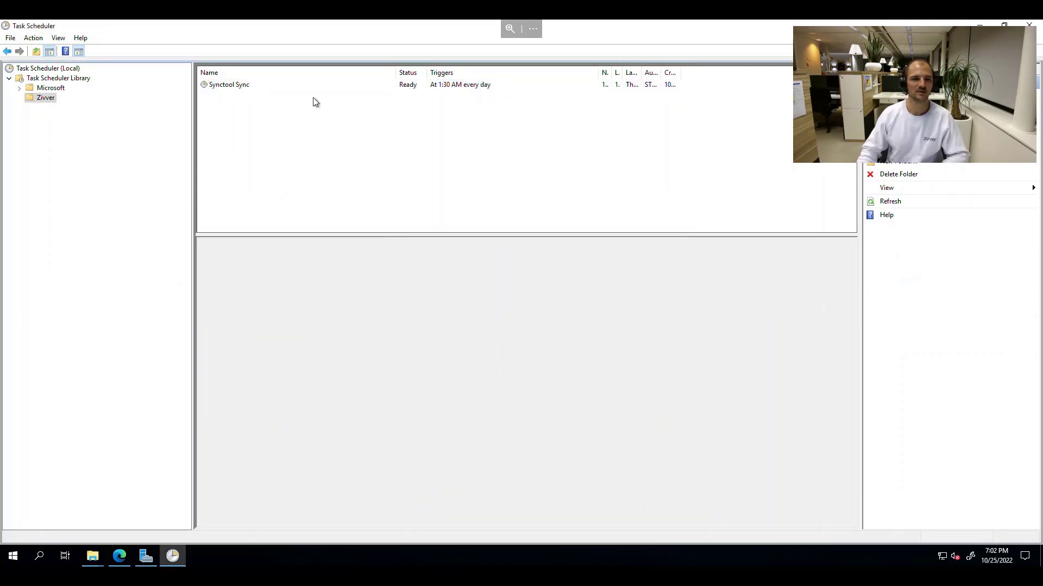
pyautogui.click(310, 85)
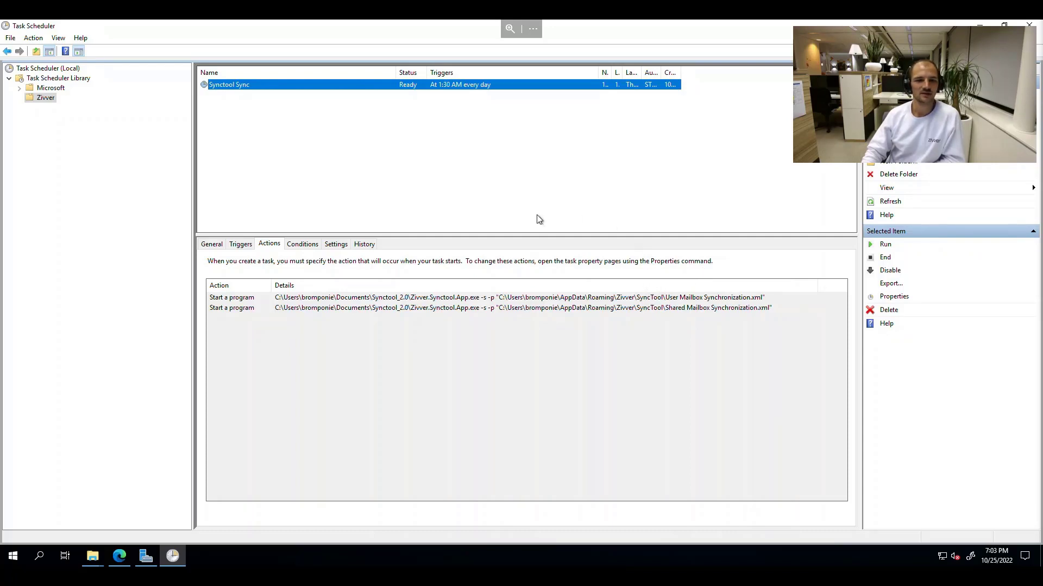
# Step: Check the Documents folder for the Synctool_2.0 and Synctool versions folders, and return to the Synctool Sync task in Task Scheduler
pyautogui.click(979, 23)
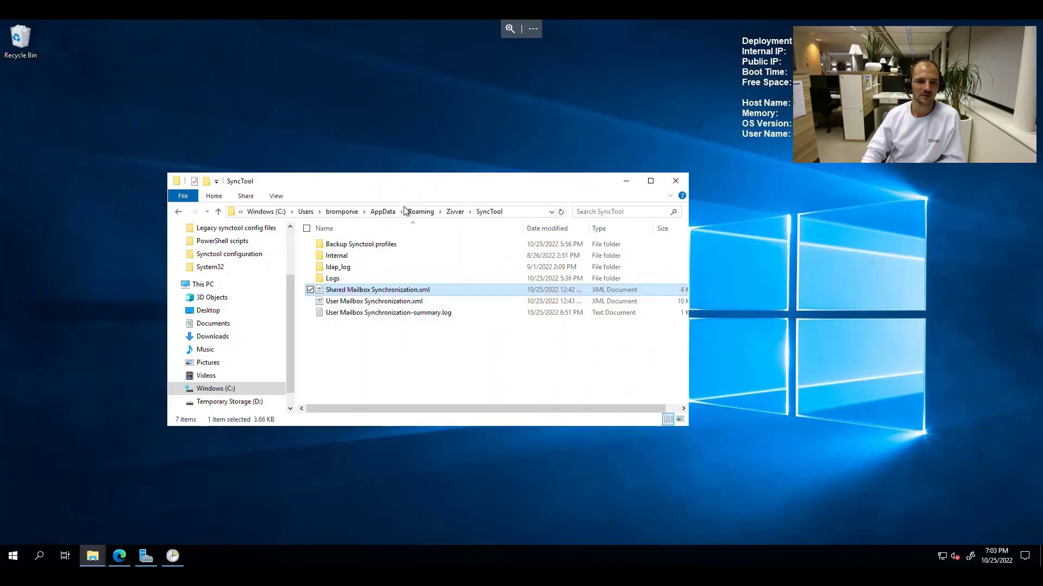
pyautogui.click(401, 341)
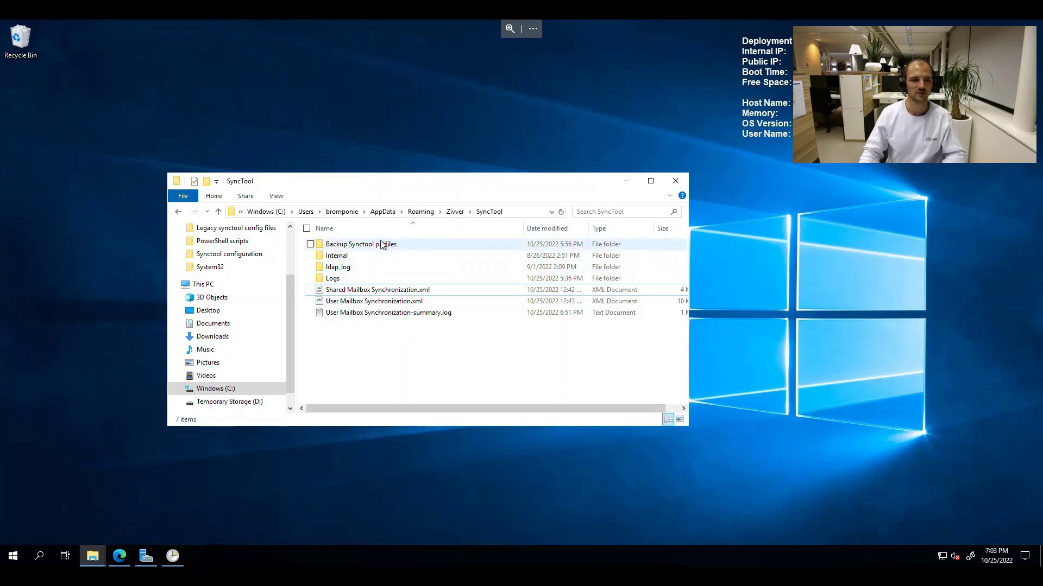
pyautogui.click(227, 326)
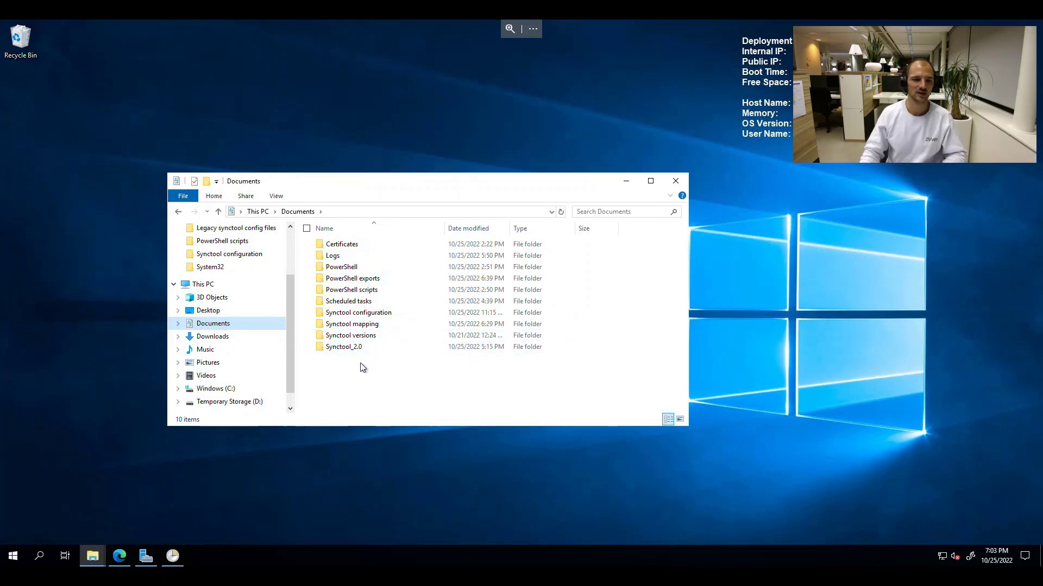
pyautogui.click(344, 364)
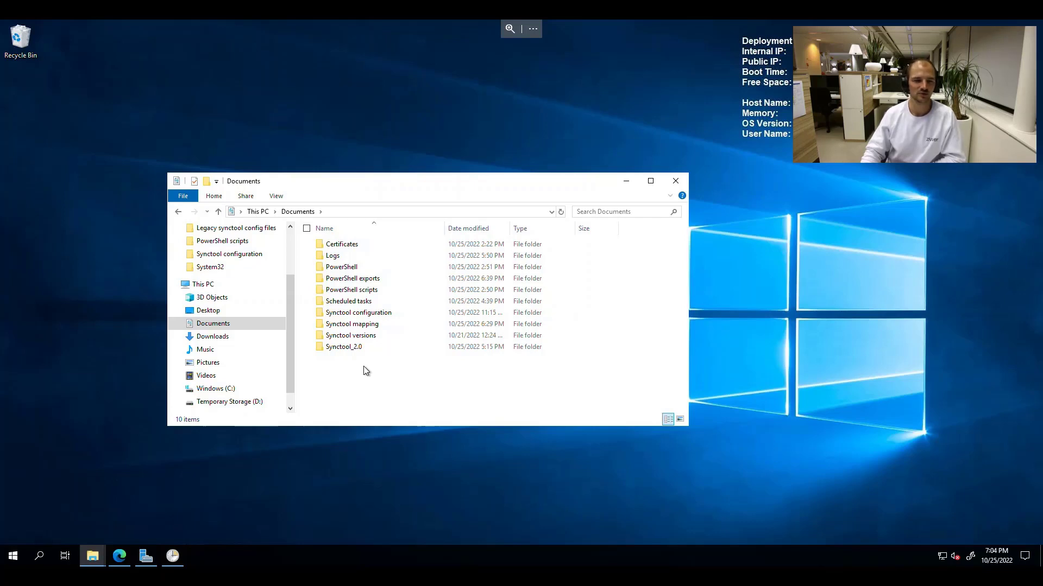
pyautogui.click(172, 555)
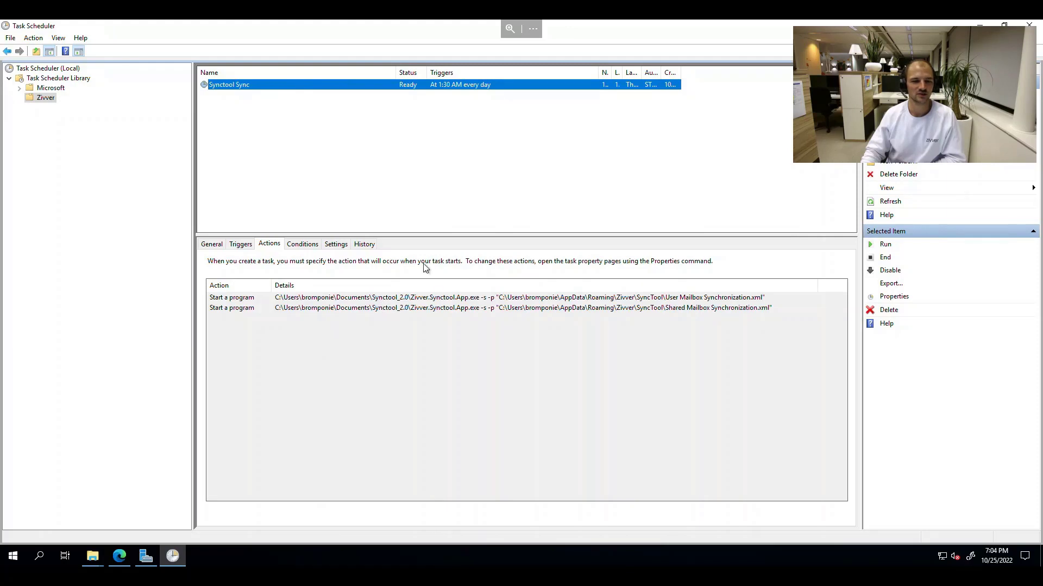